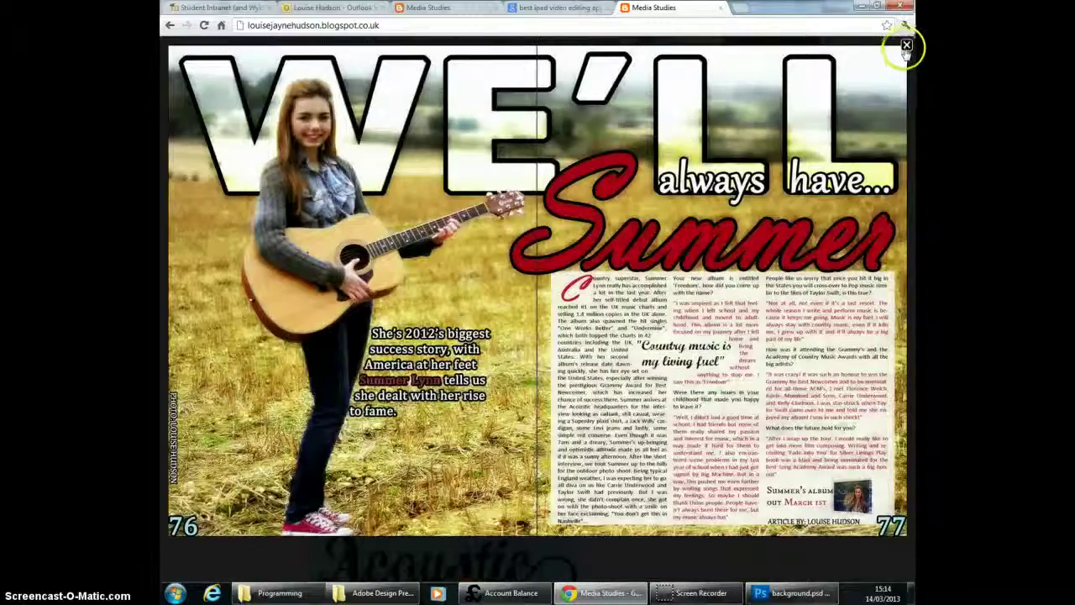
Step: Close the enlarged double page spread and bring the FINAL Front Cover Draft post on the blog into view
left_click(906, 46)
left_click(796, 593)
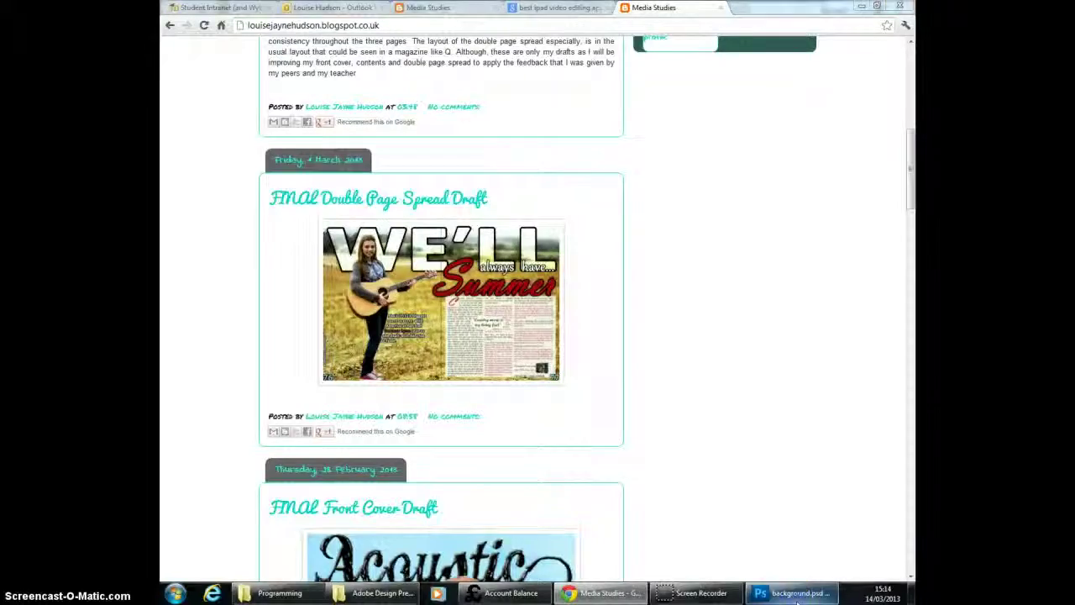
left_click(603, 592)
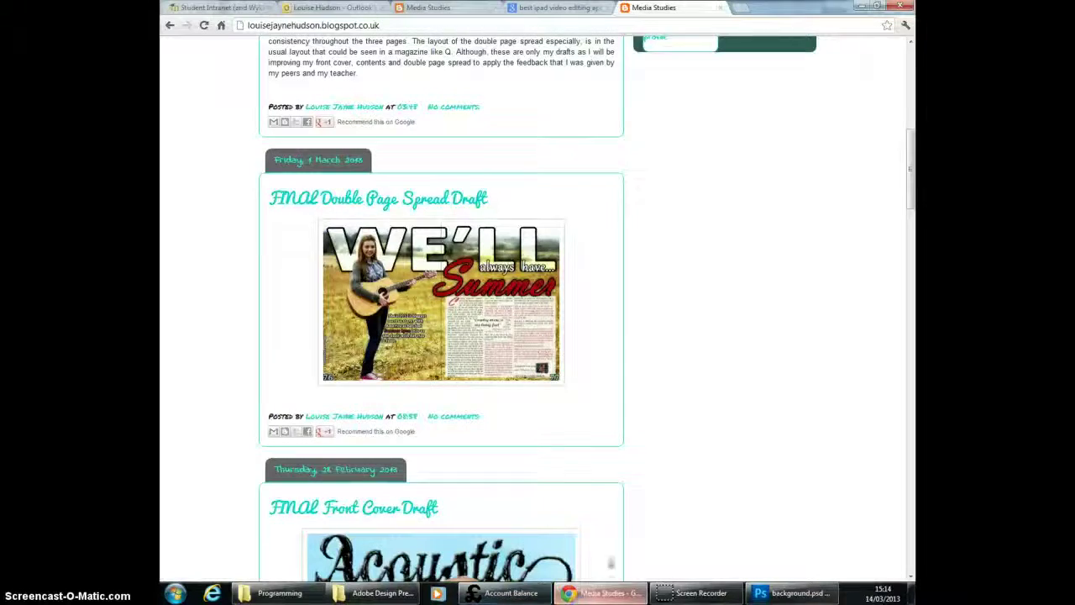
left_click_drag(910, 195, 910, 249)
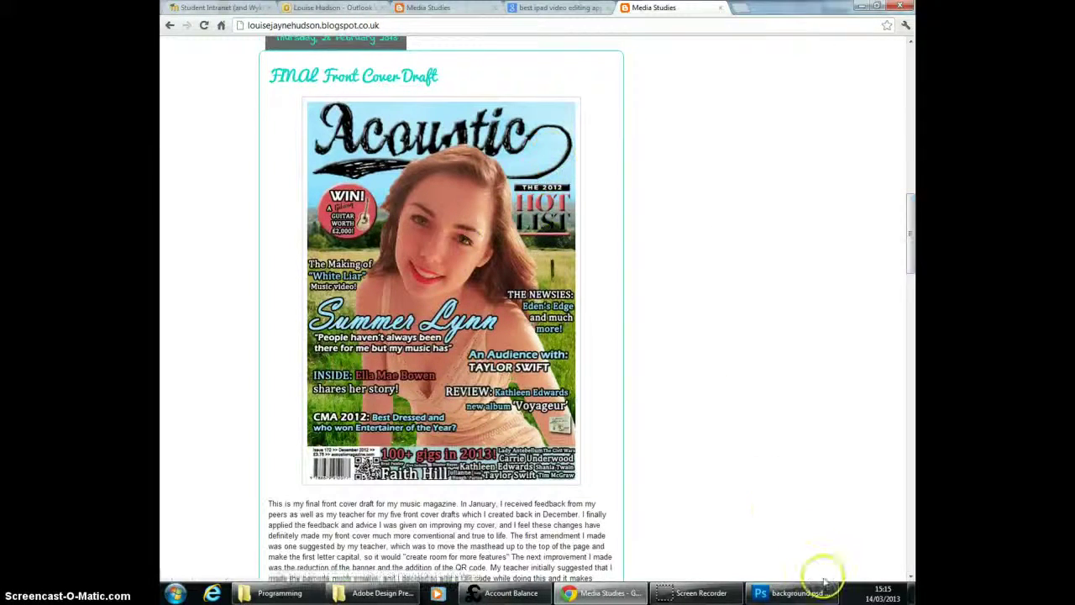
Step: Switch to Photoshop and set the foreground colour to a bright turquoise blue with a hue of 184°
left_click(800, 595)
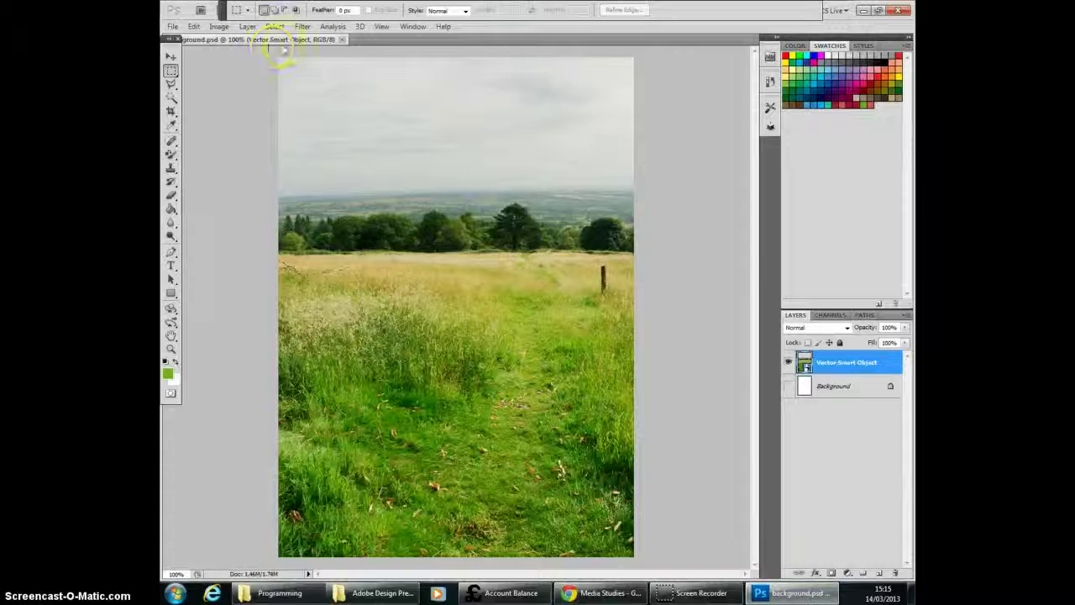
left_click(168, 169)
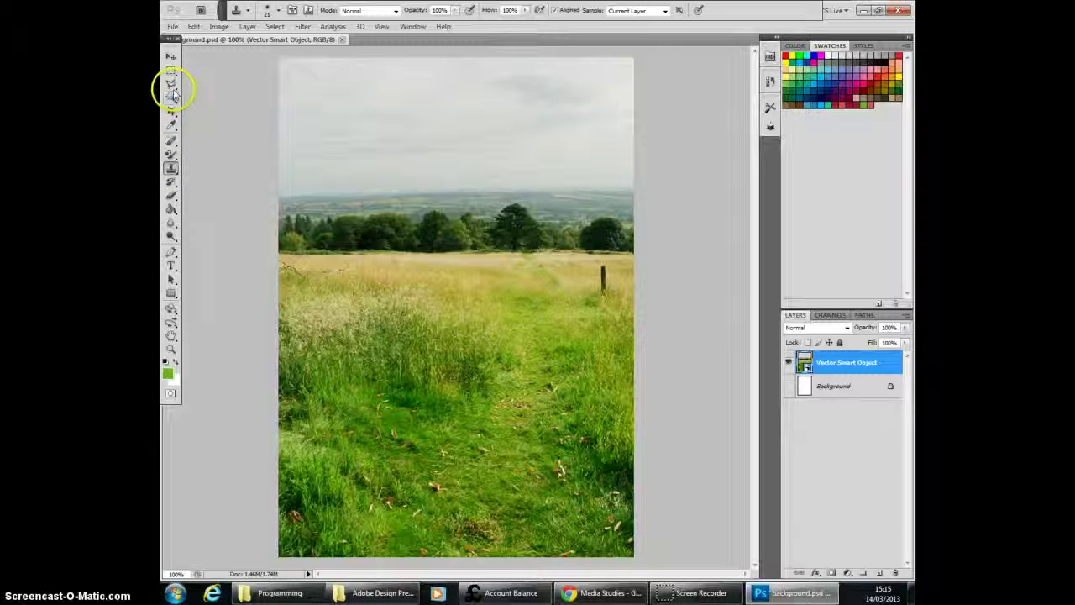
left_click(168, 375)
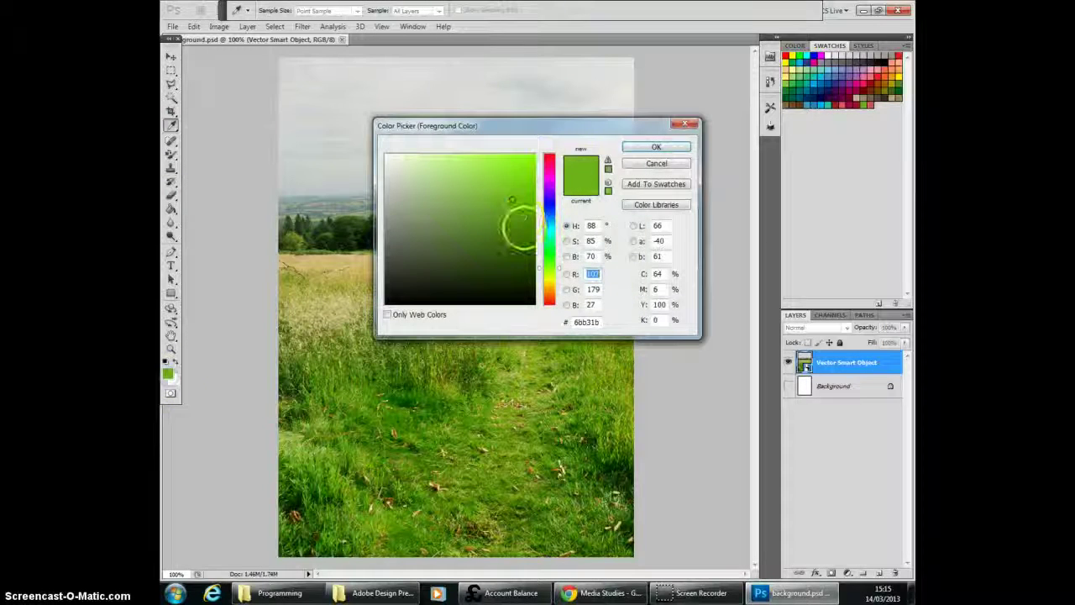
left_click(548, 227)
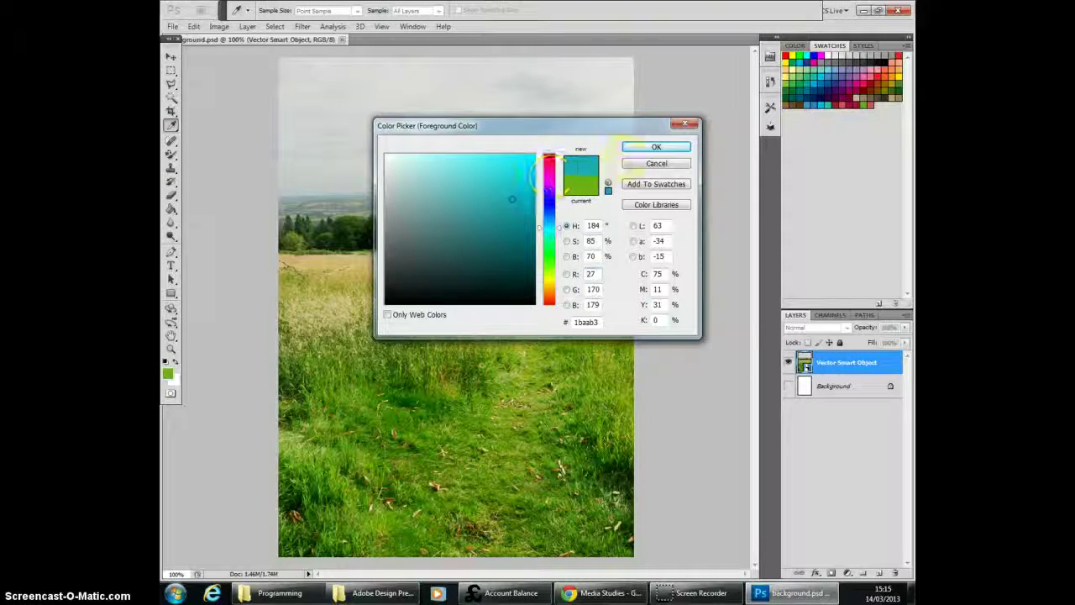
left_click(648, 149)
left_click(515, 179)
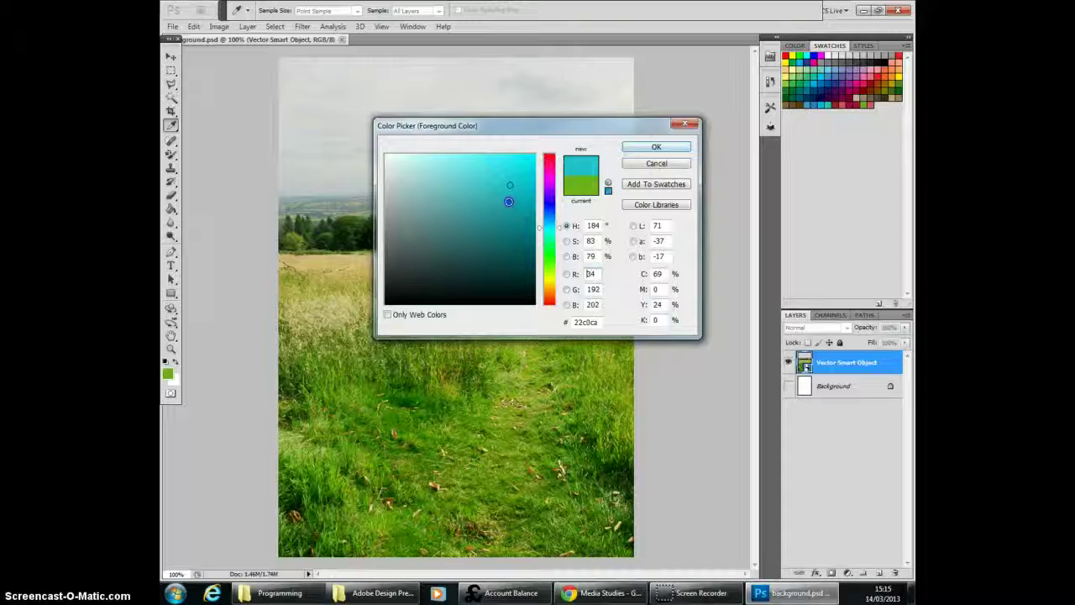
left_click(643, 147)
key("s")
left_click(455, 208)
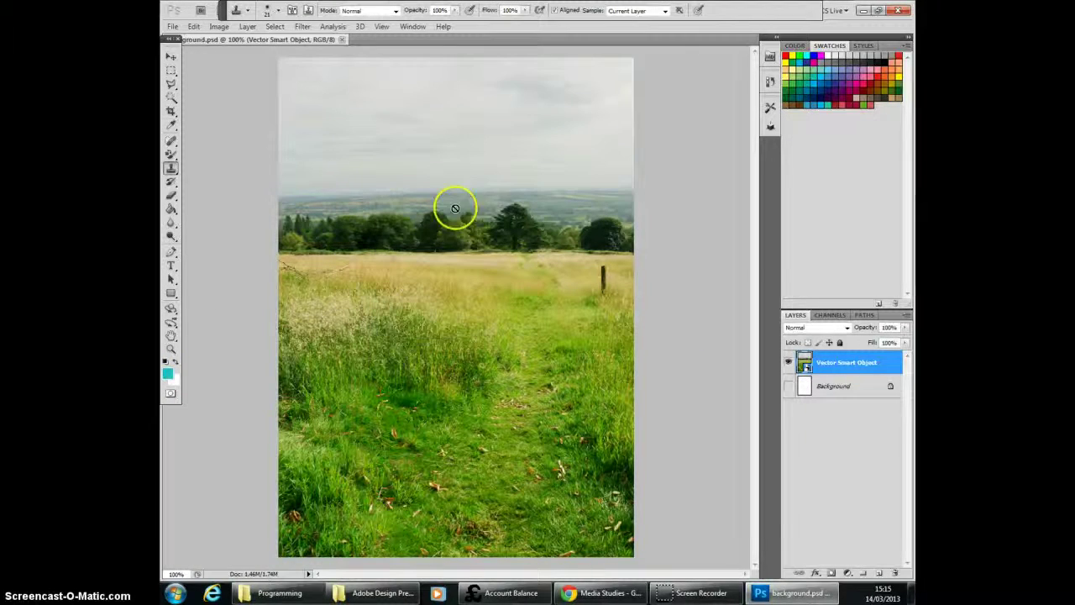
Step: Activate the Color Replacement Tool and set its brush size to 128 px
left_click(173, 155)
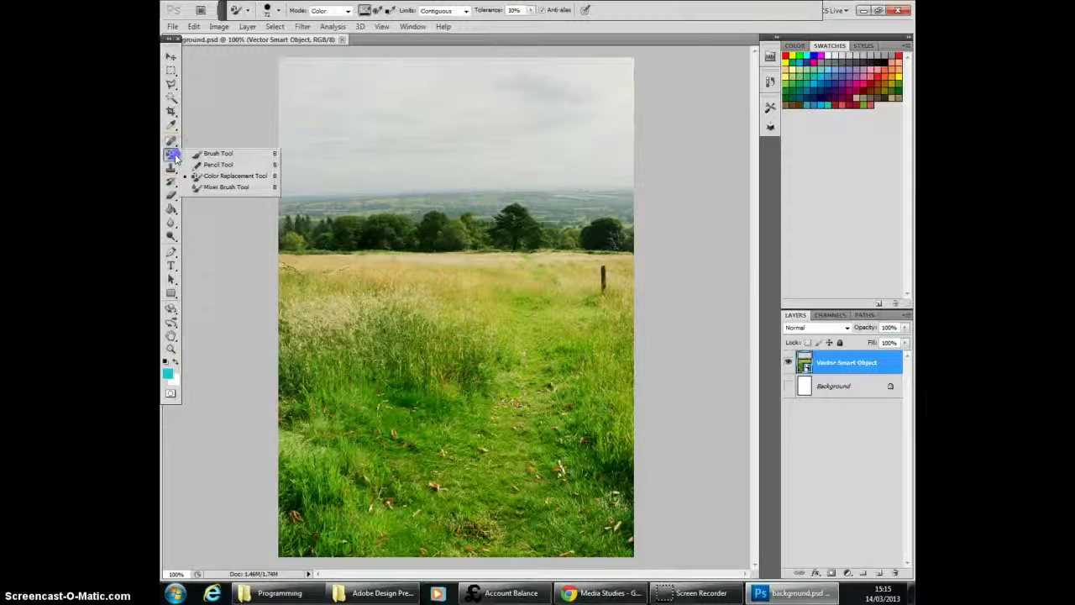
left_click(231, 177)
left_click(278, 10)
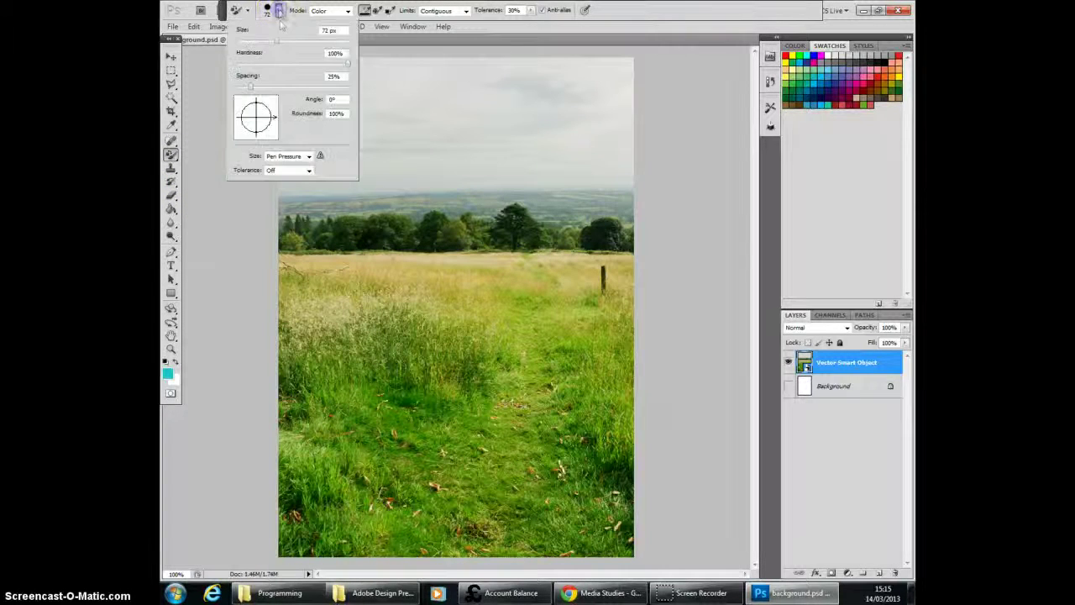
left_click_drag(285, 40, 301, 40)
Step: Rasterize the smart object and paint over the sky, trees and field to recolour them turquoise
left_click(427, 104)
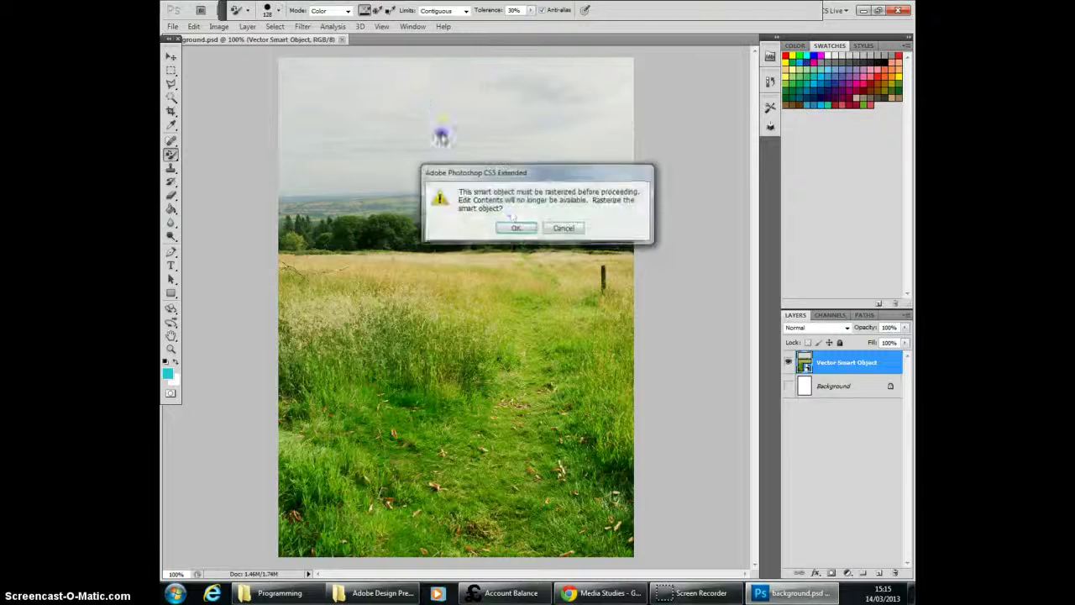
left_click(512, 228)
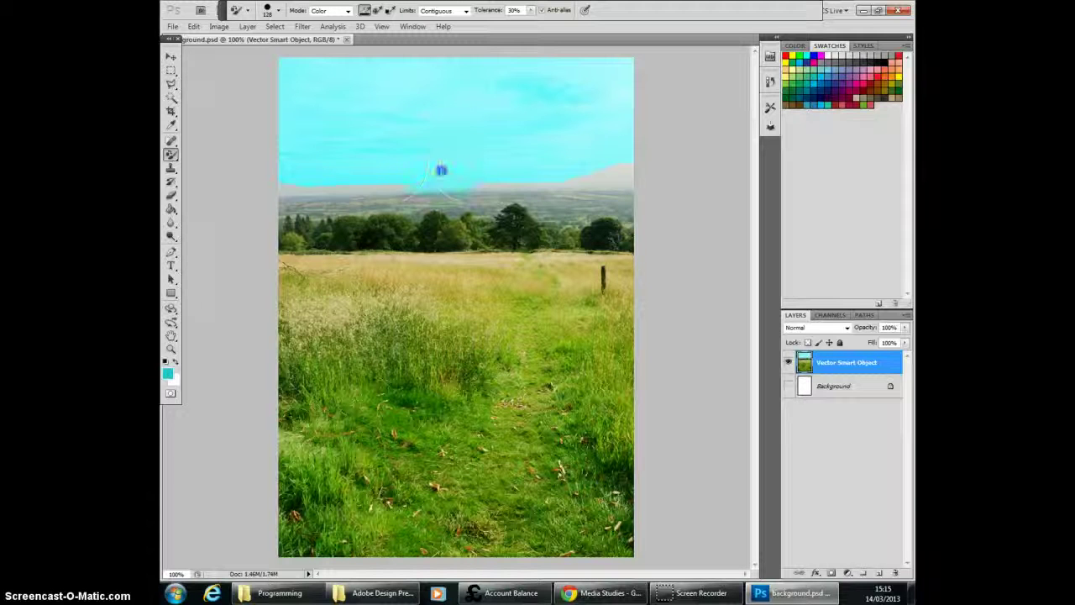
mouse_move(479, 169)
left_mouse_down()
mouse_move(485, 184)
mouse_move(470, 185)
left_mouse_up()
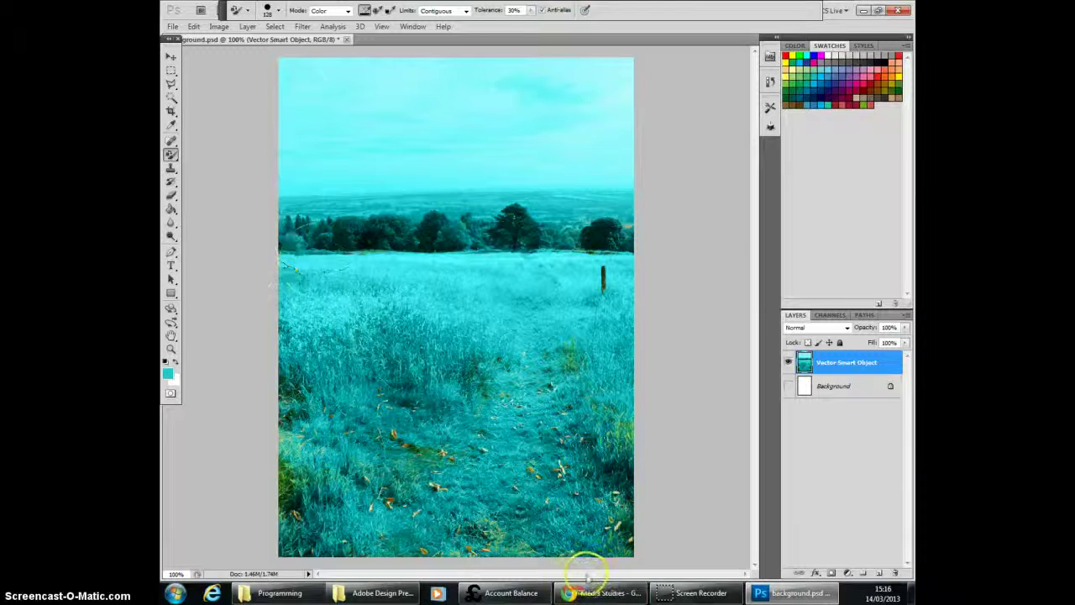
Step: Open new background.psd from the STUDIO IMAGES folder
left_click(172, 26)
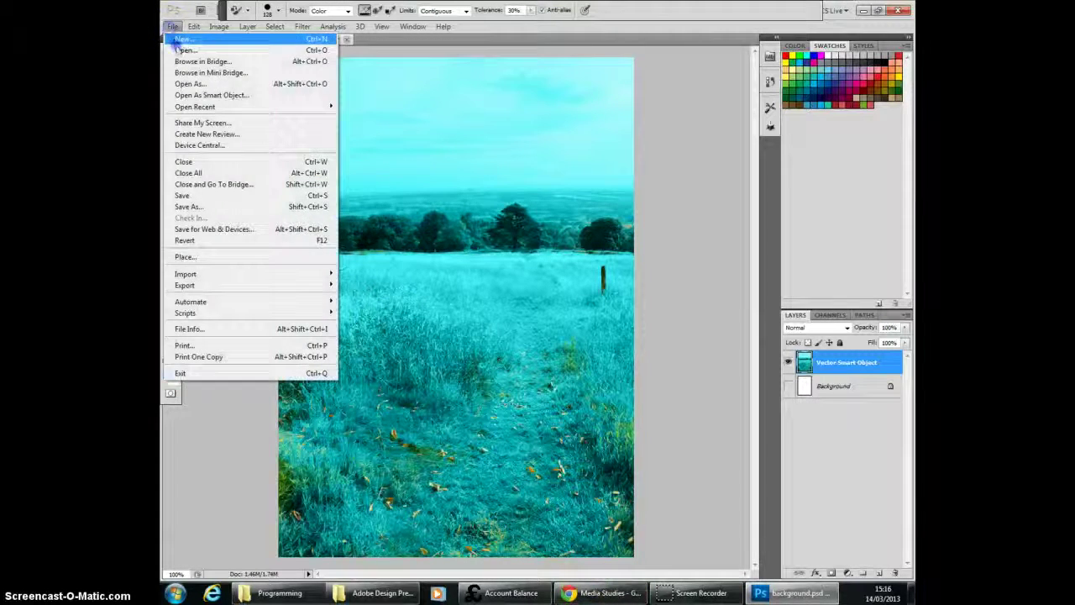
left_click(185, 49)
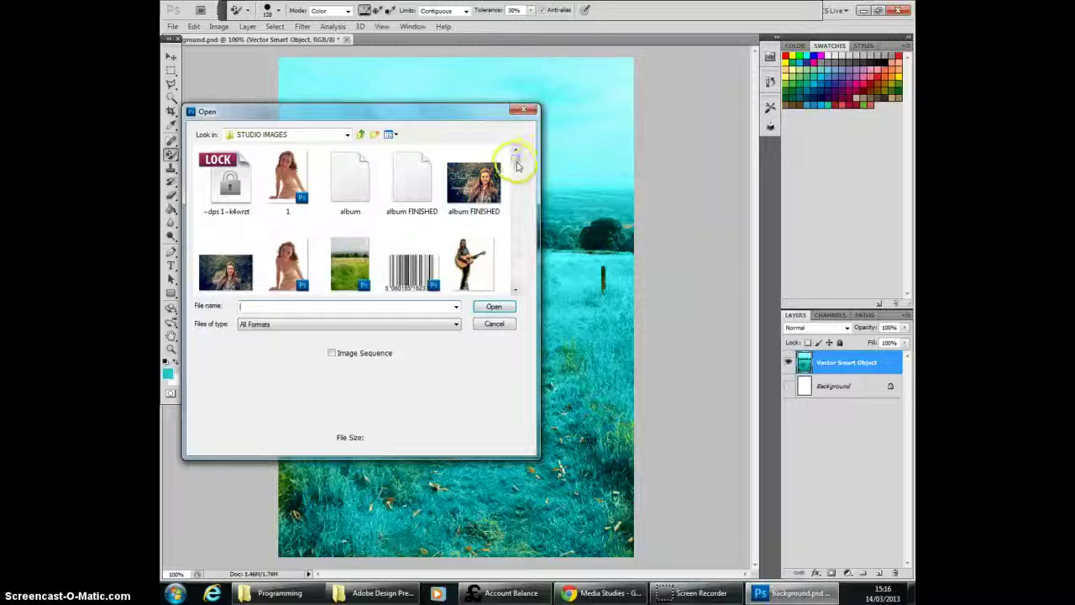
left_click_drag(512, 160, 518, 210)
double_click(315, 214)
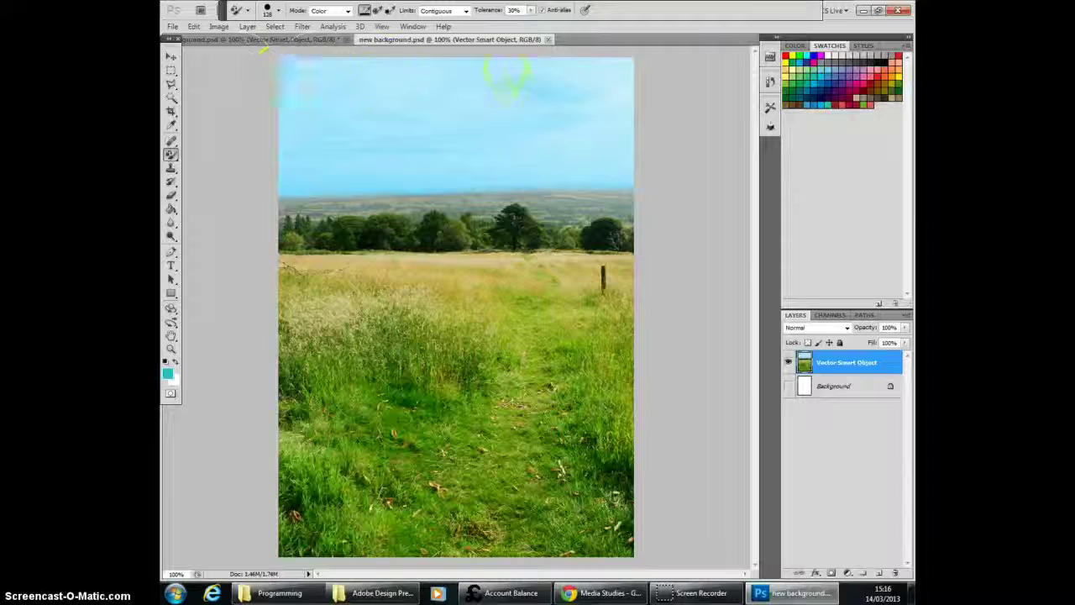
Step: Activate the Move tool, check the front cover draft in the Chrome browser and return to Photoshop
left_click(170, 57)
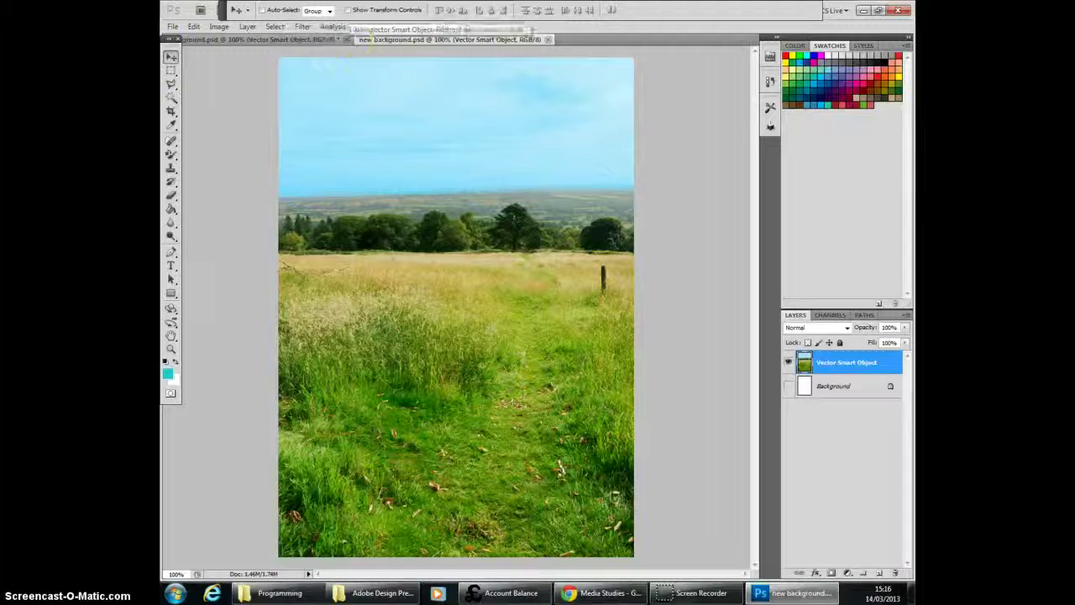
left_click(170, 28)
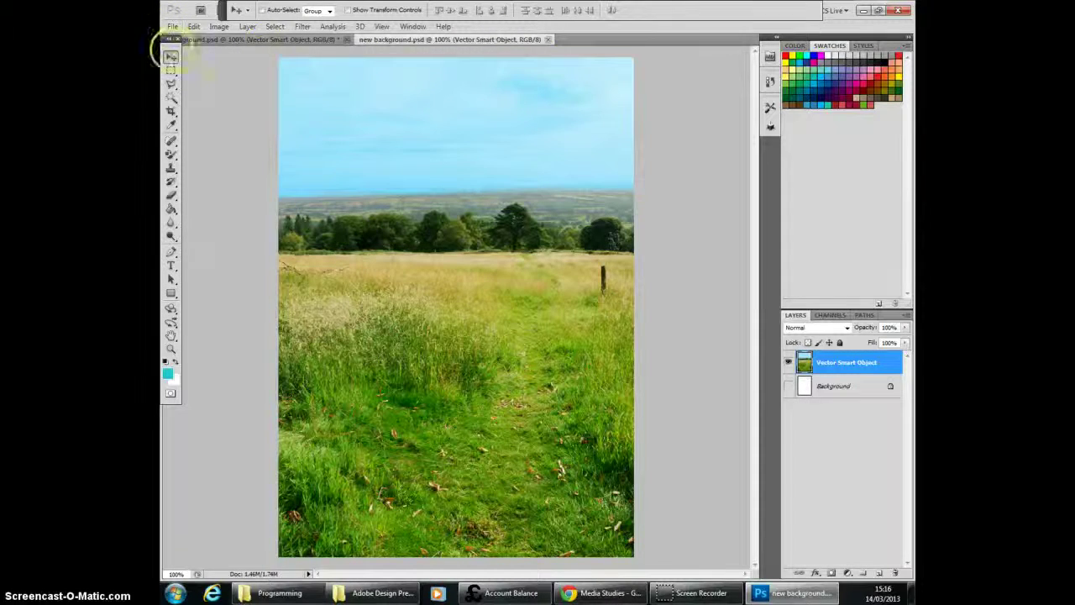
left_click(601, 593)
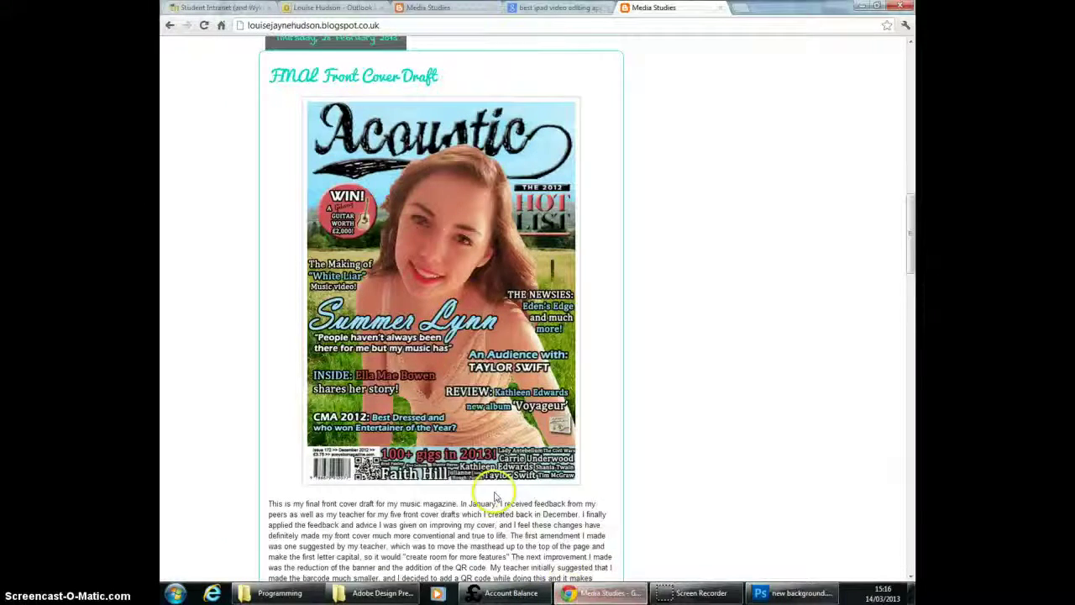
left_click(794, 596)
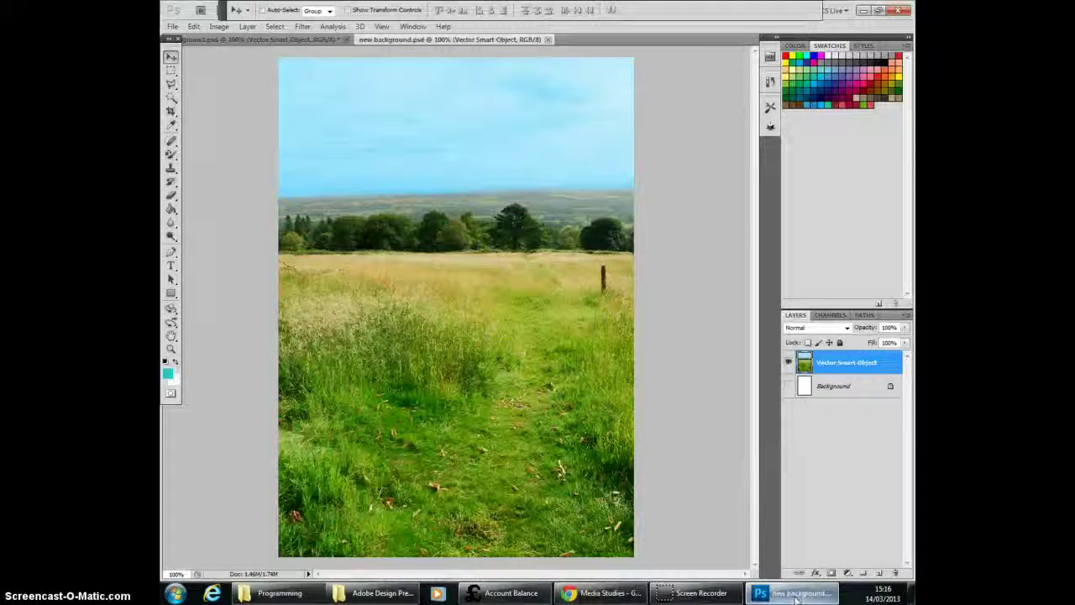
Step: Open the model photo P2260067.JPG from the STUDIO IMAGES folder
left_click(194, 27)
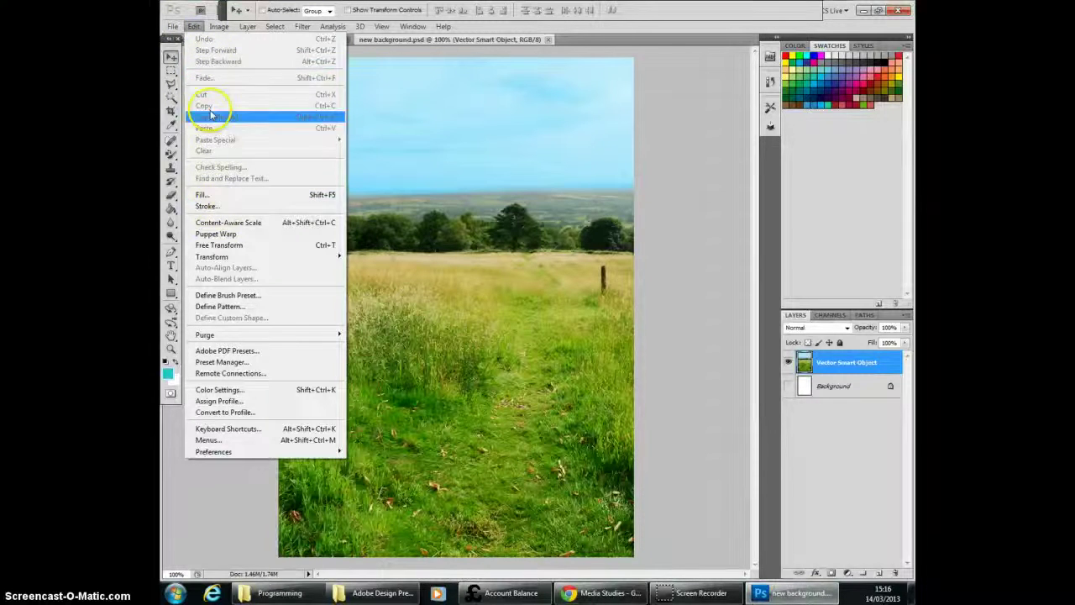
left_click(183, 50)
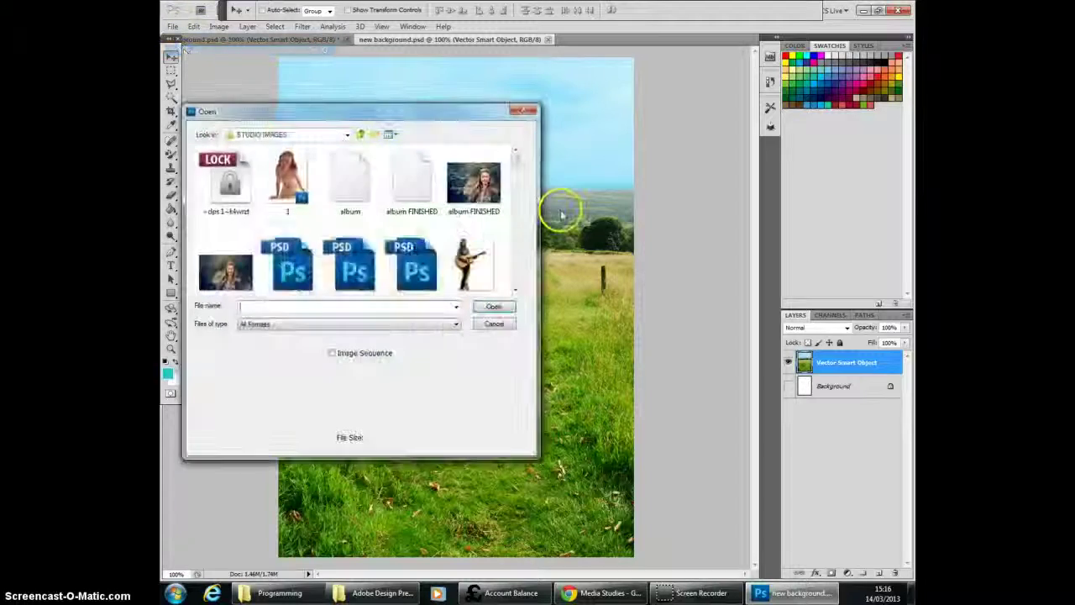
left_click_drag(513, 157, 511, 251)
left_click(342, 256)
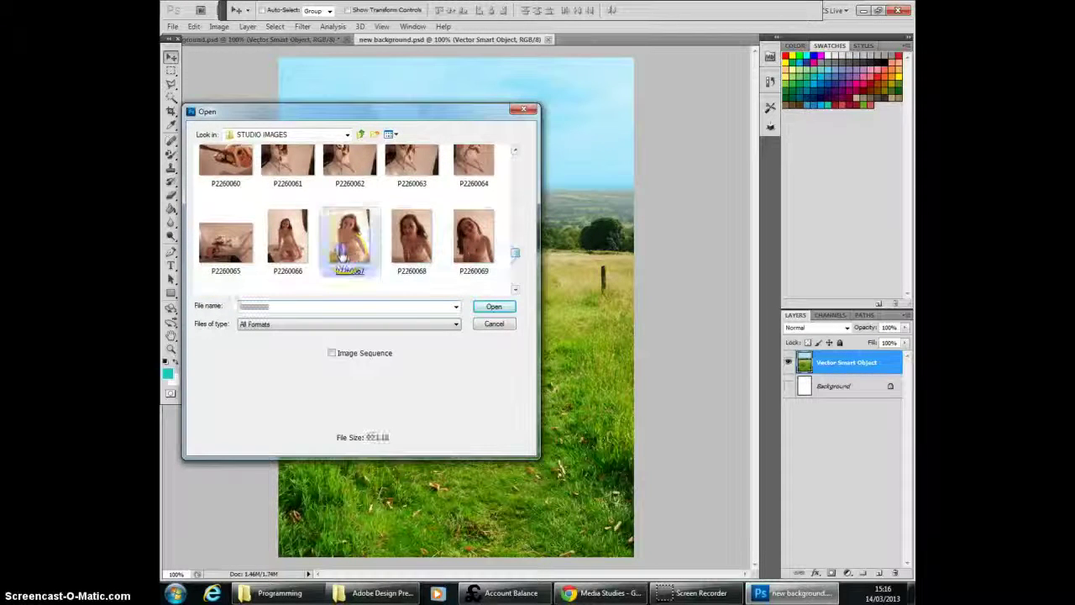
double_click(341, 255)
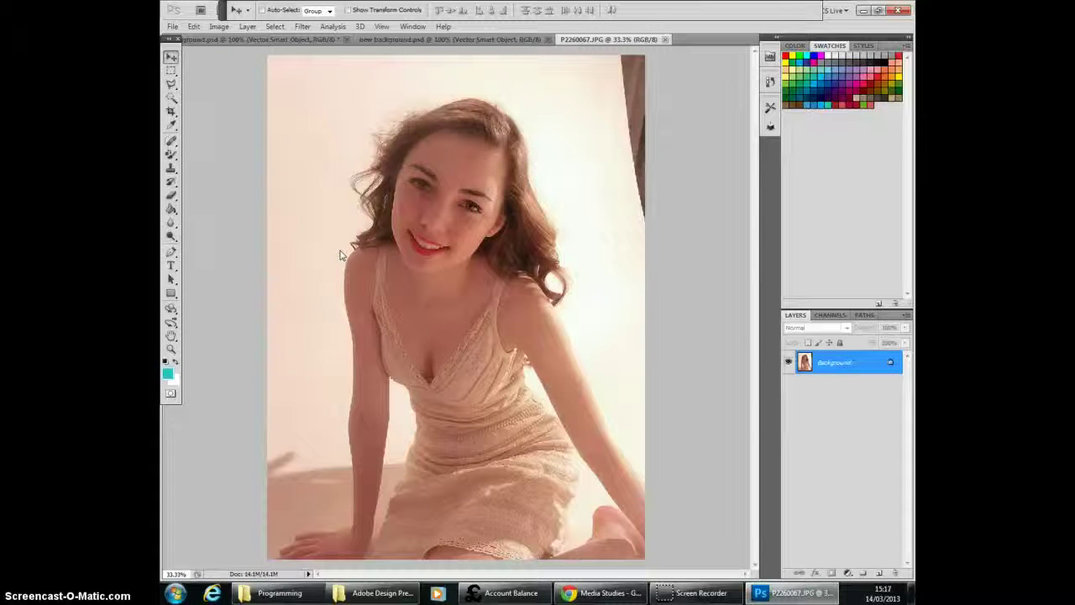
Step: Select the pale studio backdrop around the model with the Magic Wand Tool at a tolerance of 32
key("ctrl+minus")
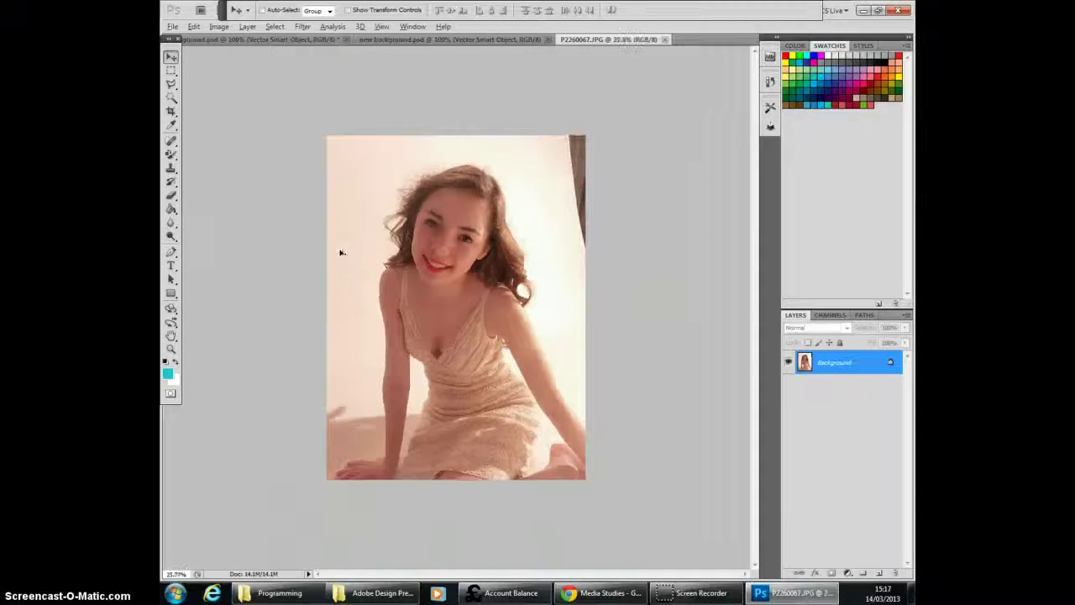
left_click(175, 104)
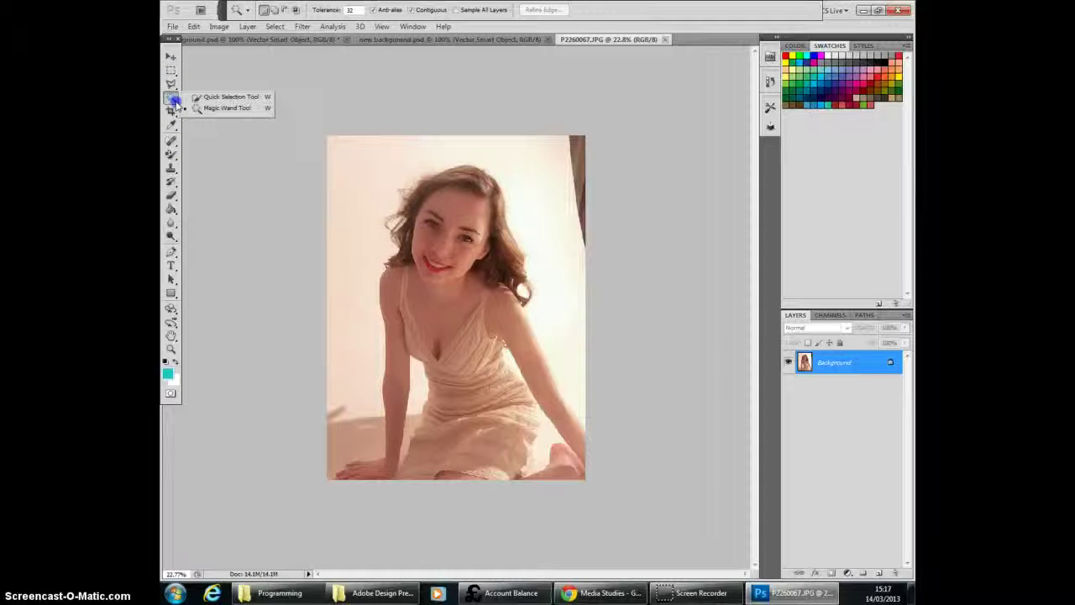
left_click(348, 188)
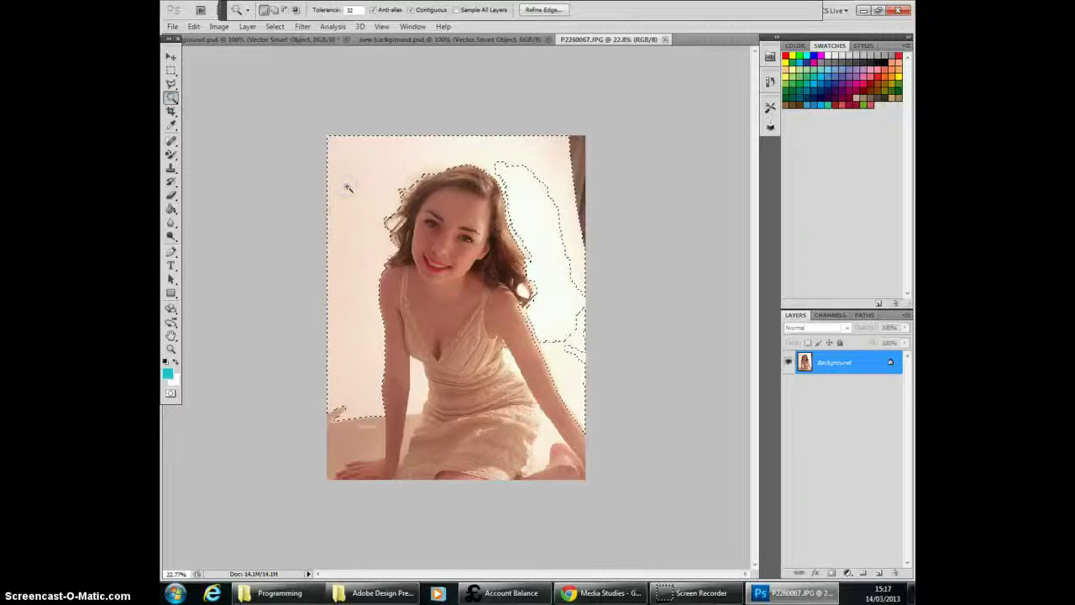
Step: Duplicate the Background layer under the name Background copy and hide the original layer
left_click(831, 364)
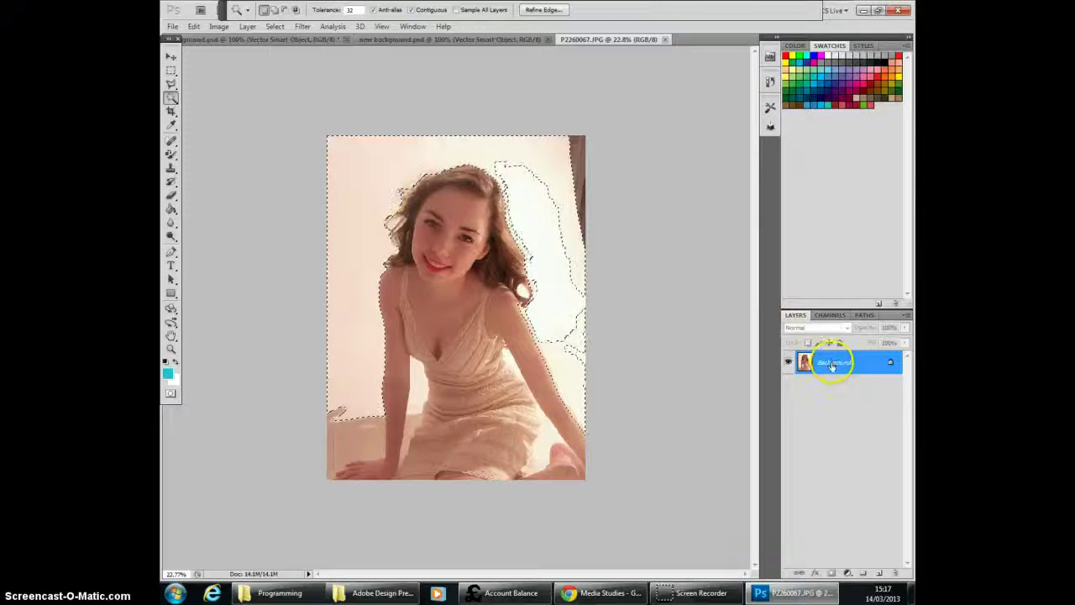
right_click(831, 364)
left_click(840, 389)
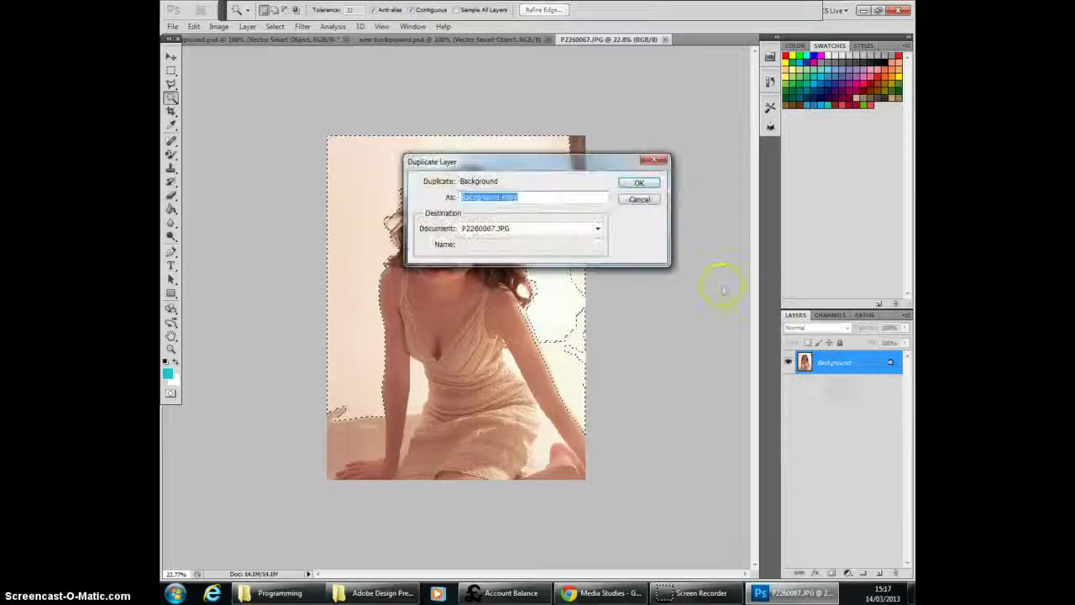
left_click(641, 183)
left_click(788, 384)
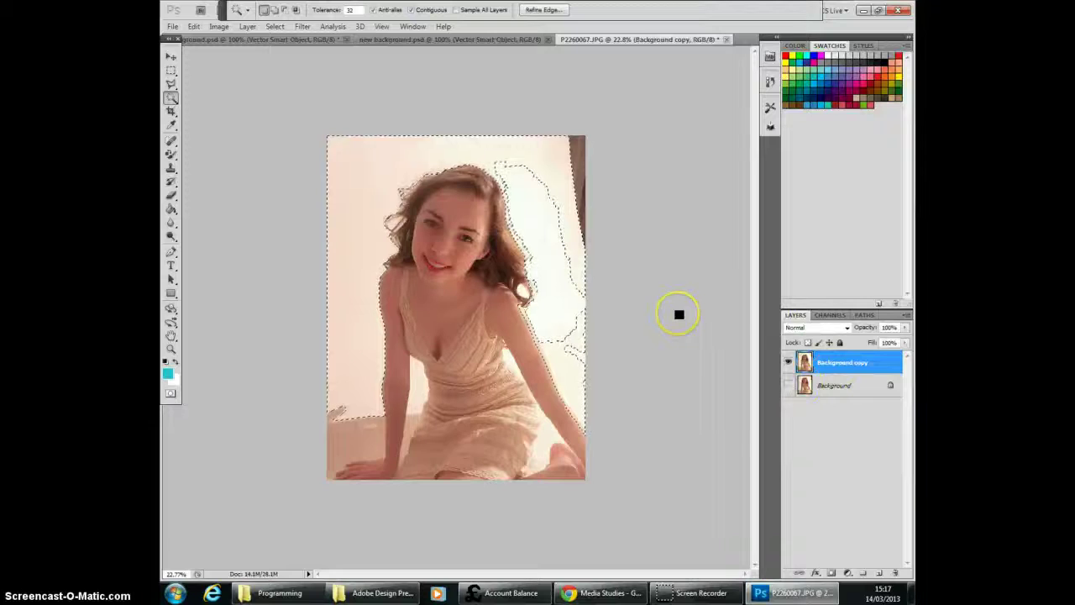
Step: Delete the selected backdrop, the white patch beside the model's hair and the dark strip along the photo's right edge
key("Delete")
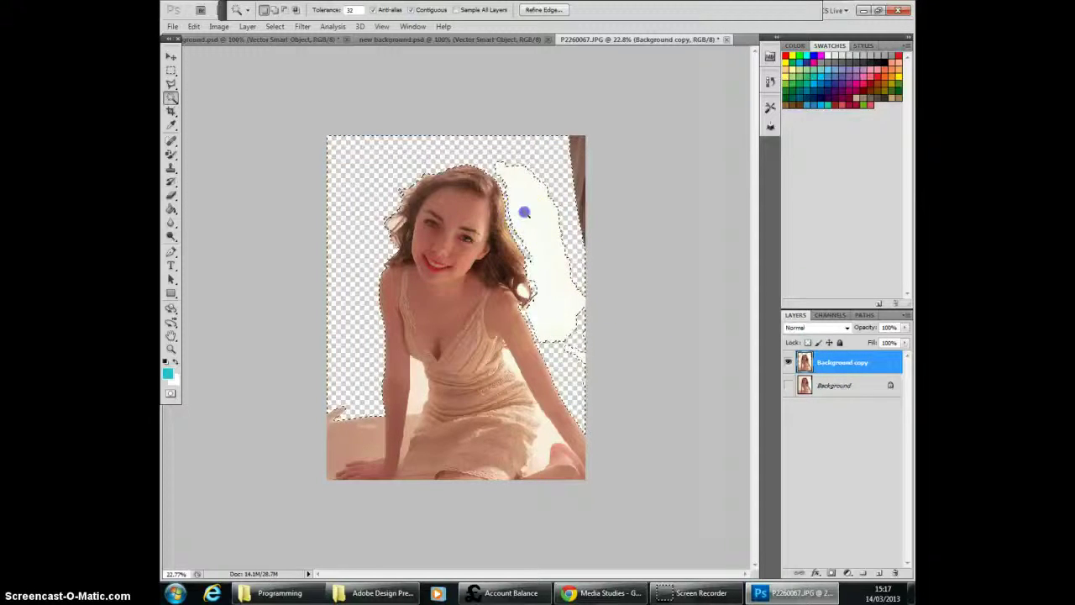
left_click(524, 213)
key("Delete")
left_click(577, 172)
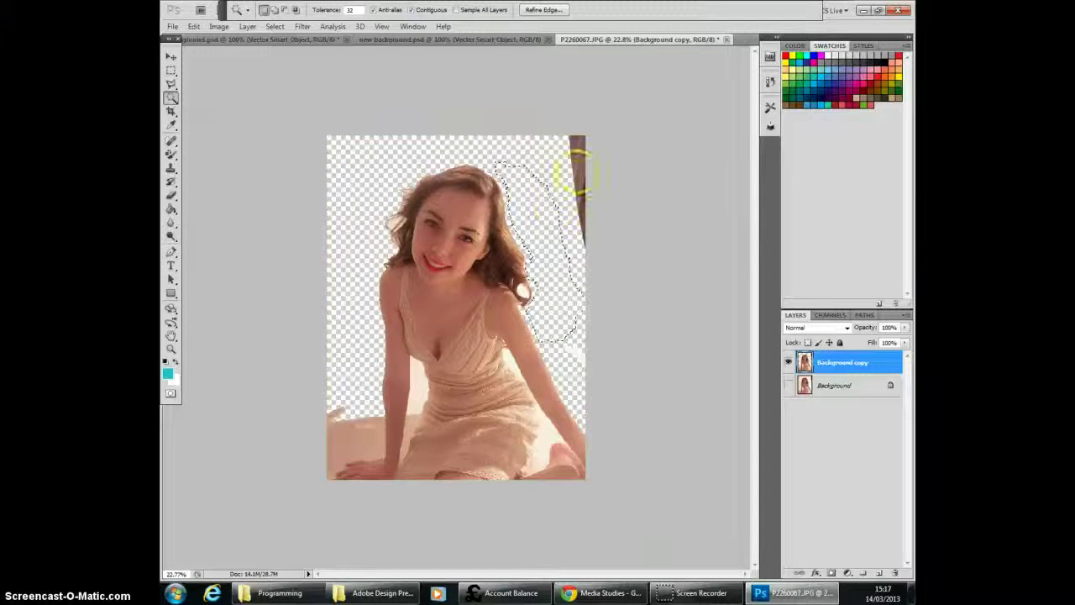
key("Delete")
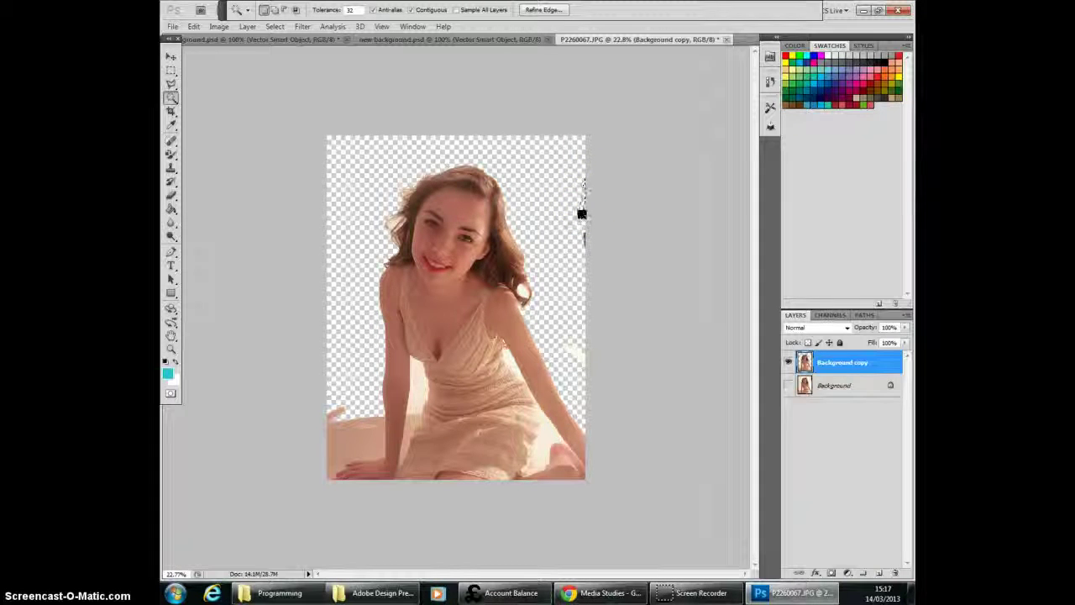
left_click(593, 214)
left_click(586, 238)
left_click(591, 274)
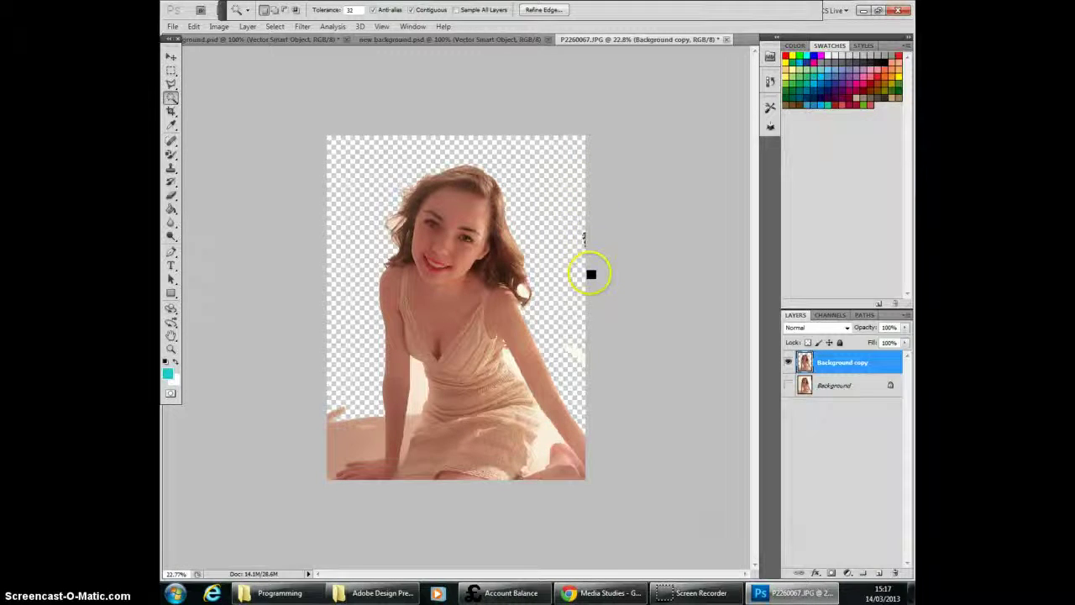
Step: Deselect, and use the Quick Selection Tool to select and remove the floor beside the model's hand and the gap between her arm and dress
left_click(278, 29)
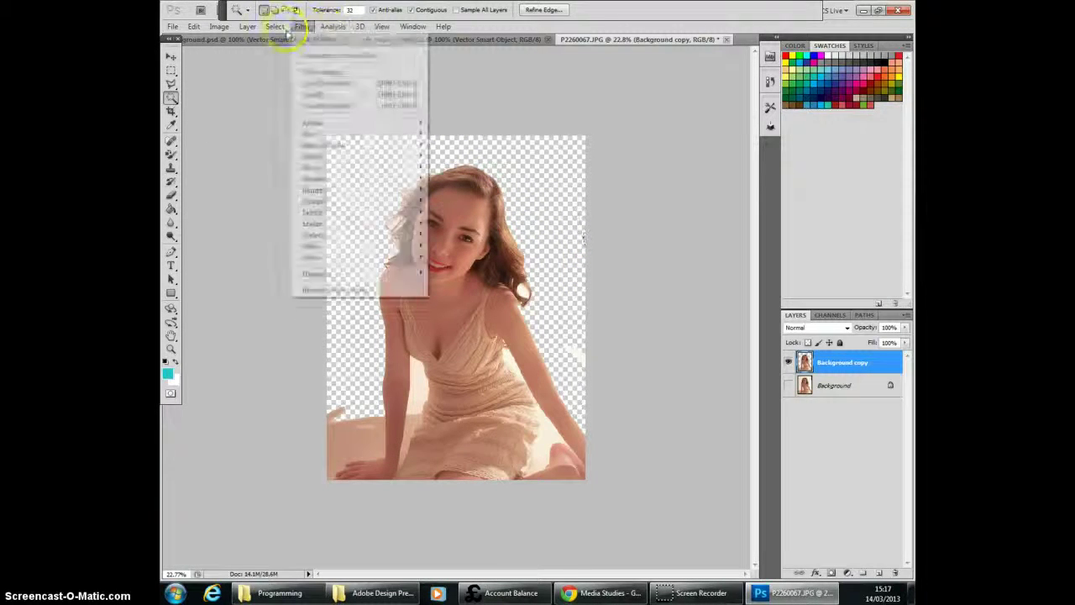
mouse_move(248, 29)
left_click(277, 50)
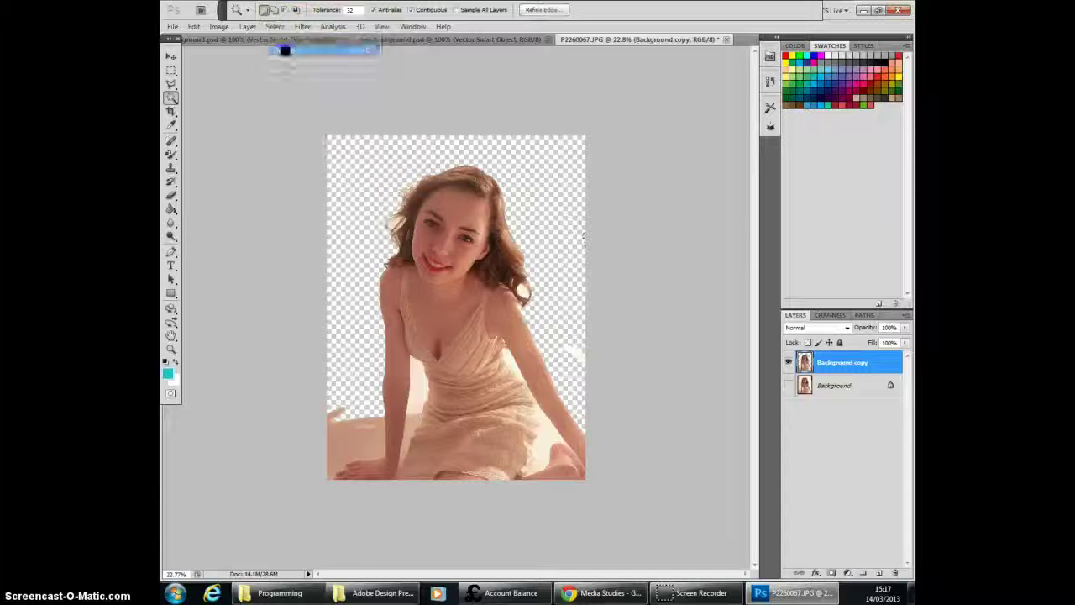
left_click(171, 105)
left_click(210, 99)
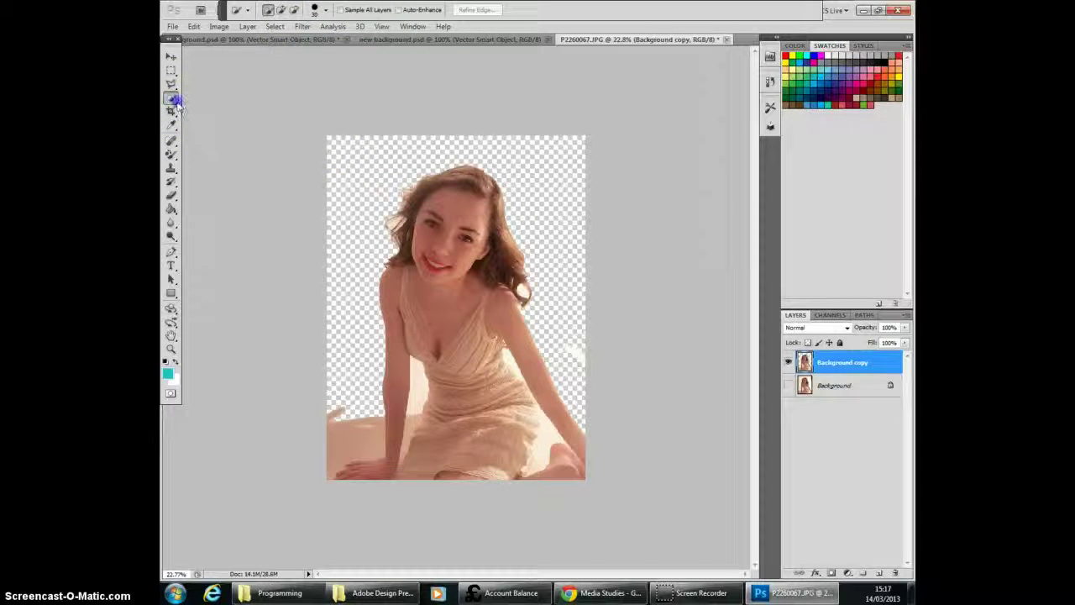
left_click(171, 99)
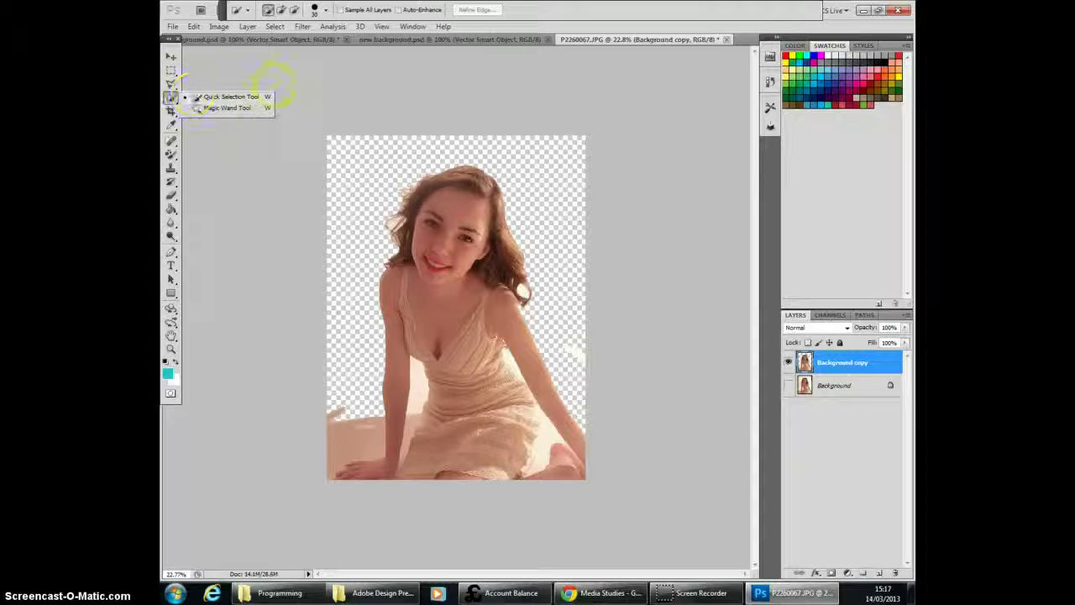
left_click(348, 425)
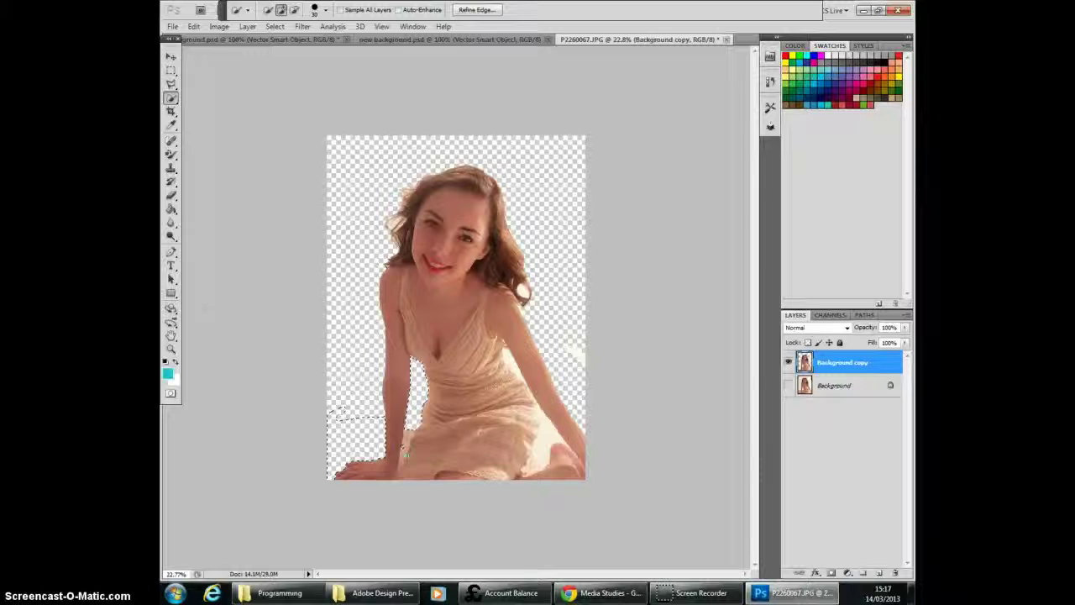
left_click(405, 444)
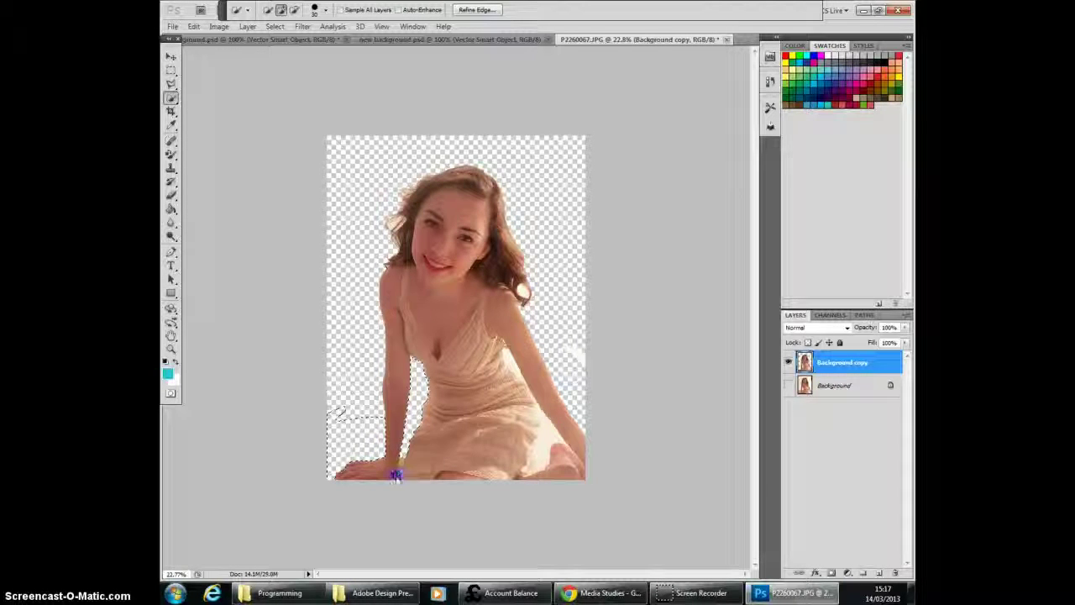
left_click(395, 465)
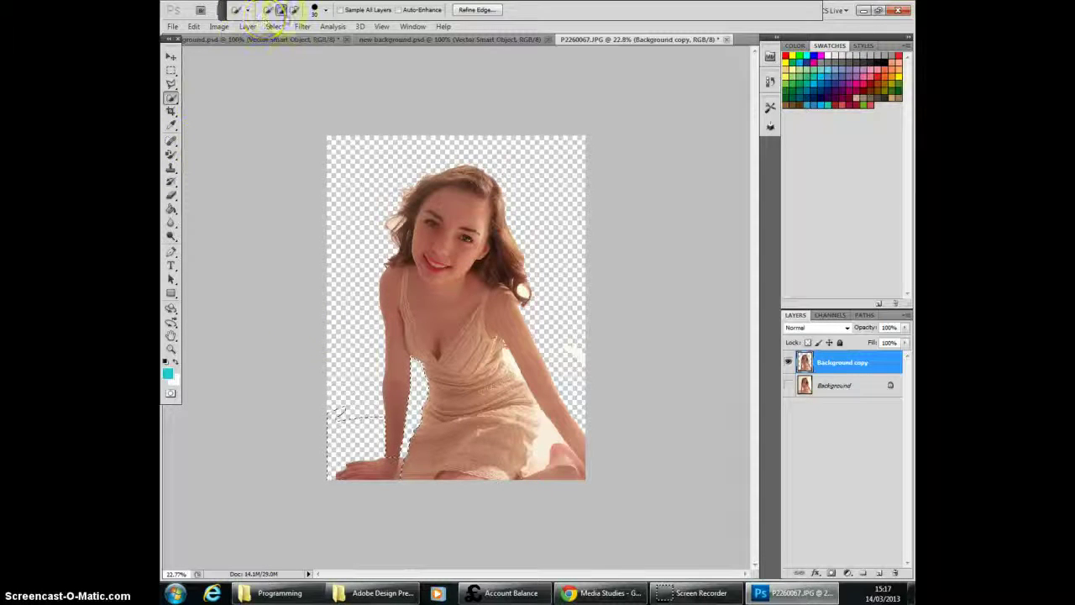
Step: Subtract the cleared floor area beside the model's hand from the quick selection, and deselect the rest
left_click(294, 10)
left_click_drag(356, 424, 354, 443)
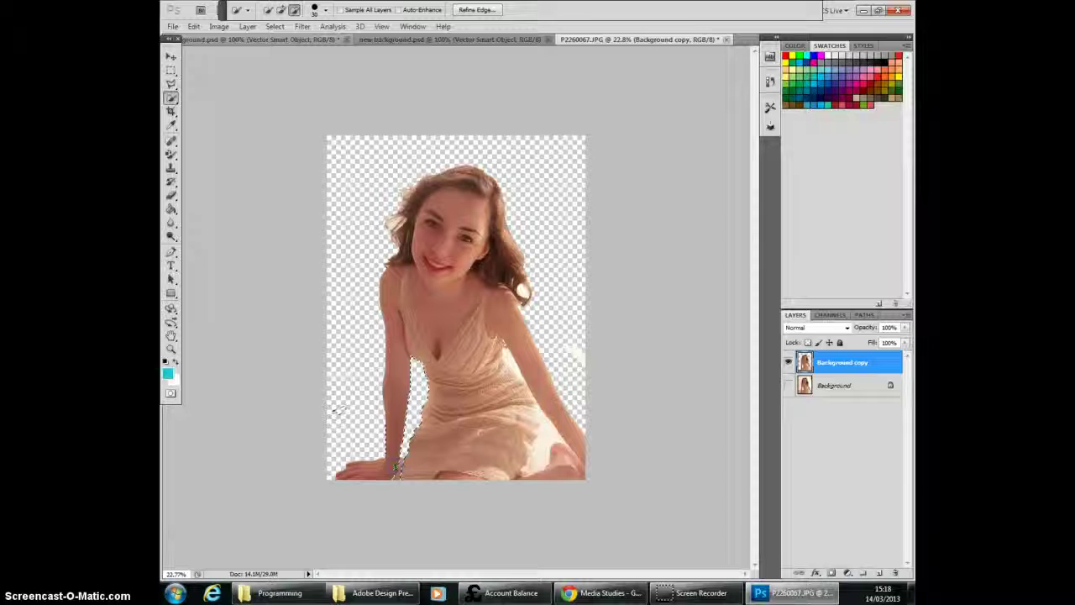
left_click(451, 378)
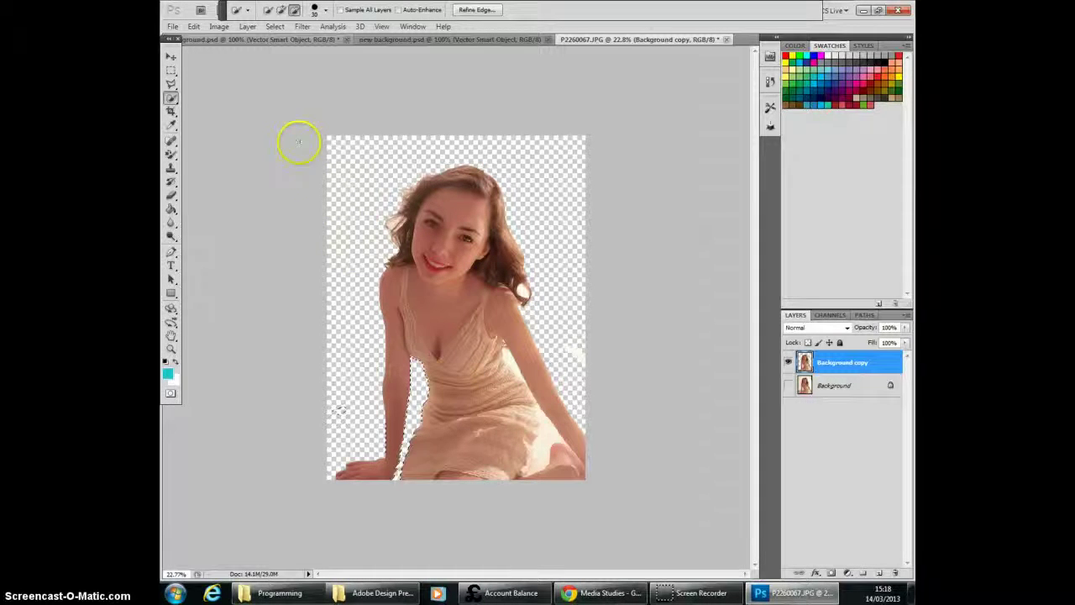
left_click(275, 26)
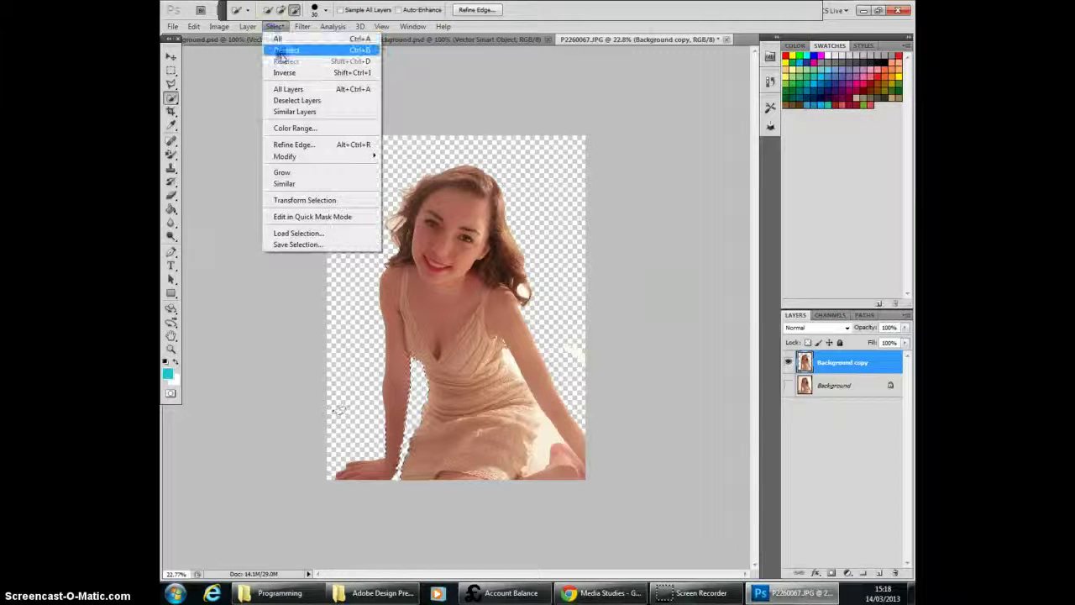
left_click(283, 47)
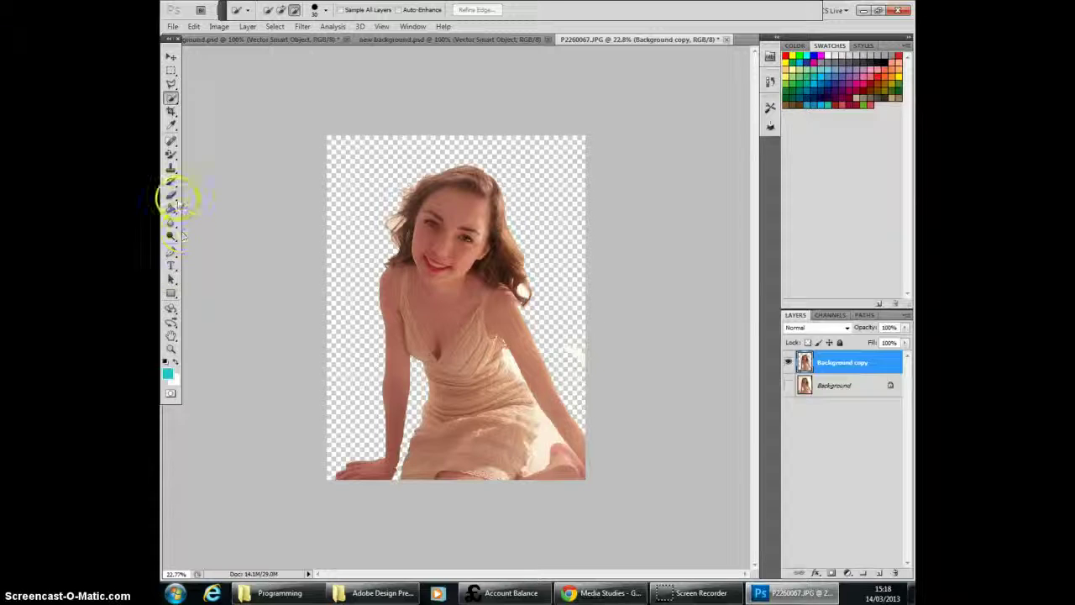
Step: Erase the leftover white patch between the model's outer arm and the photo's right edge with the Eraser Tool
left_click(170, 195)
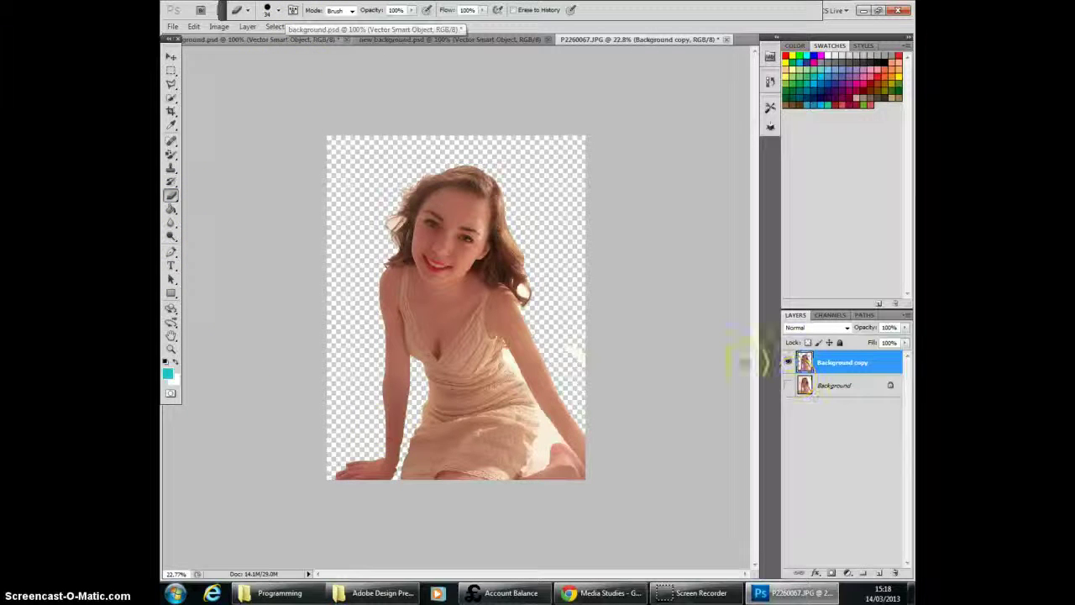
scroll(640, 432, "up", 3)
scroll(613, 491, "up", 2)
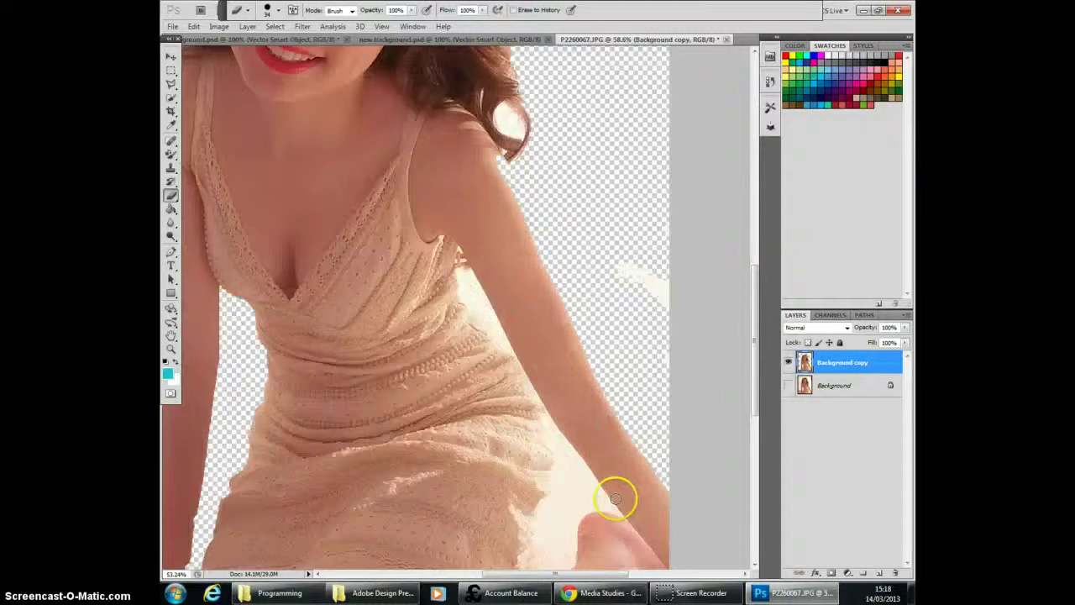
left_click_drag(753, 364, 757, 372)
scroll(745, 409, "up", 2)
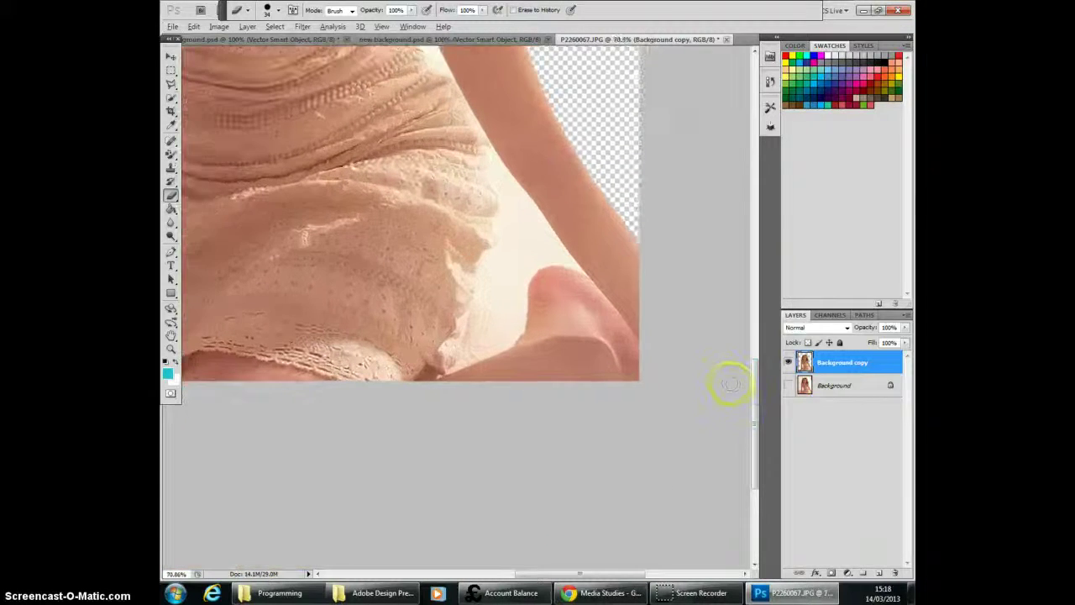
mouse_move(497, 252)
left_mouse_down()
mouse_move(463, 223)
mouse_move(502, 213)
mouse_move(501, 156)
left_mouse_up()
scroll(500, 168, "up", 3)
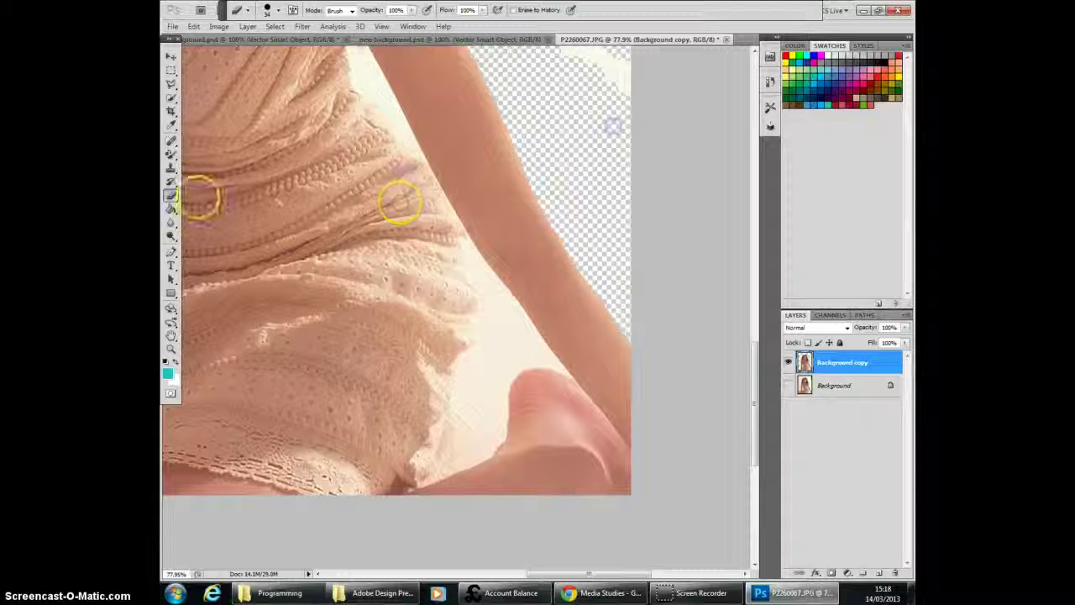
left_click(171, 196)
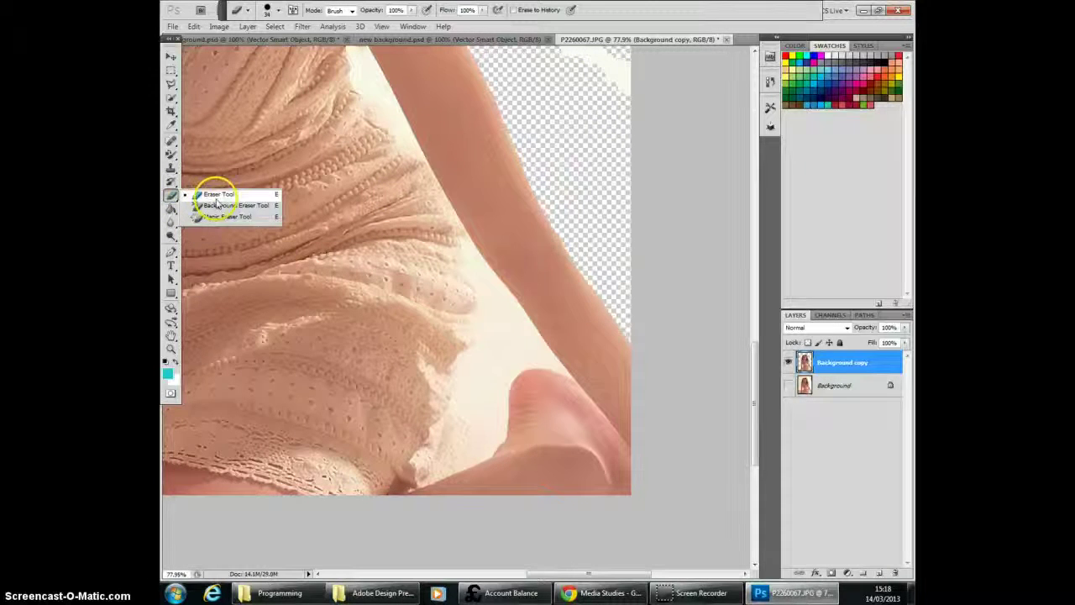
left_click(173, 196)
scroll(489, 200, "up", 3)
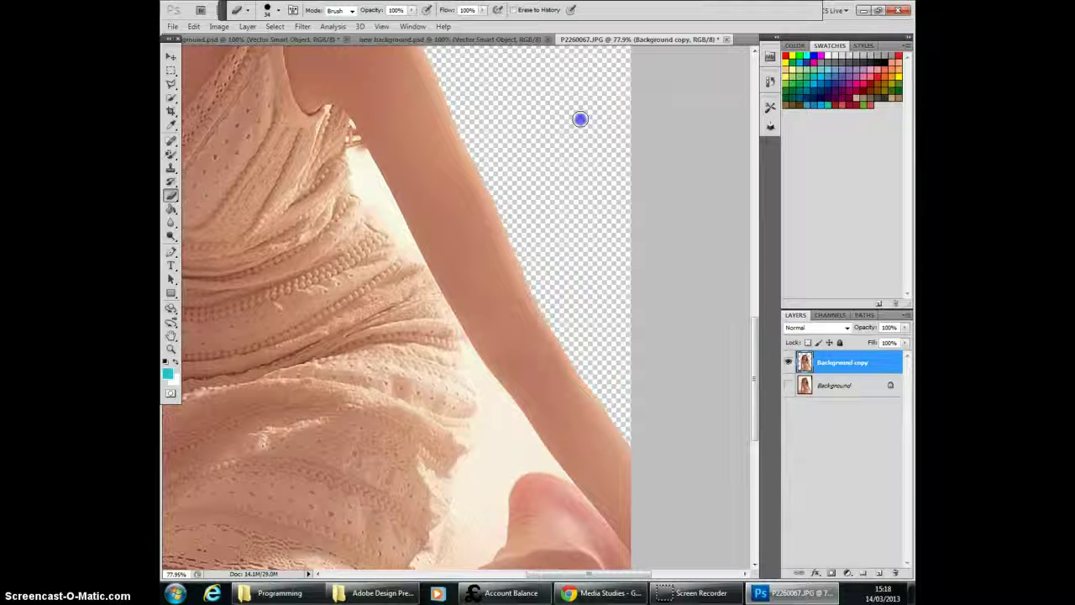
Step: Erase the white spot inside the curl of hair above the model's shoulder
scroll(504, 499, "down", 2)
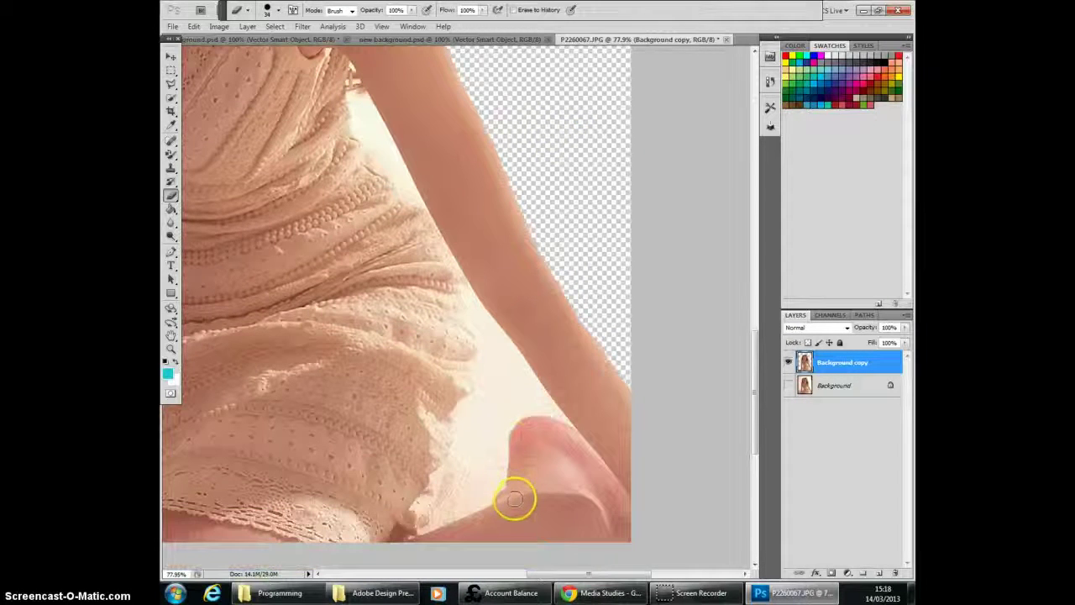
scroll(358, 214, "up", 10)
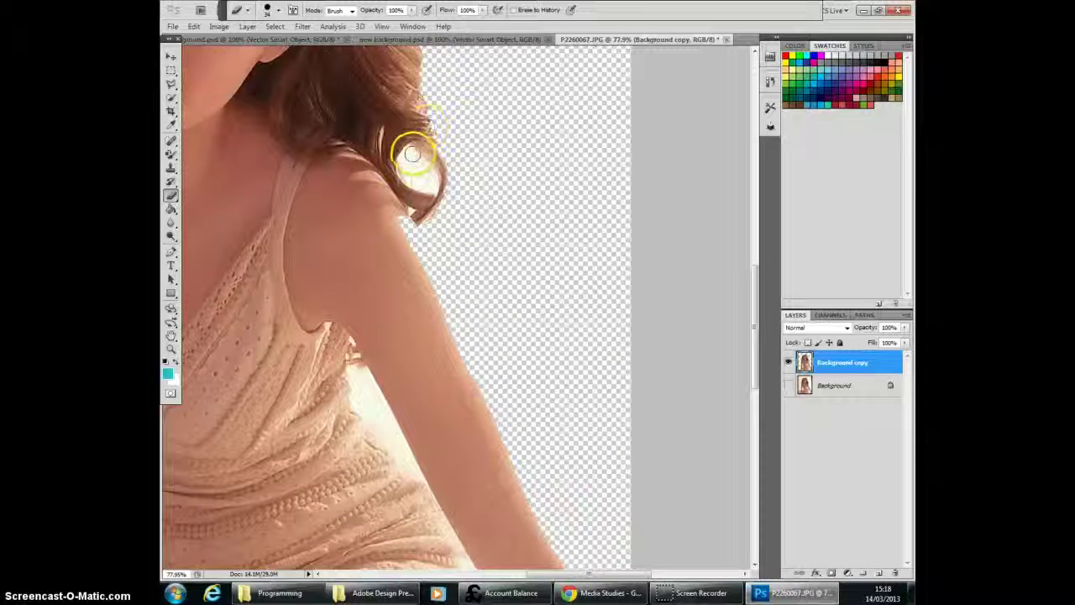
left_click(410, 153)
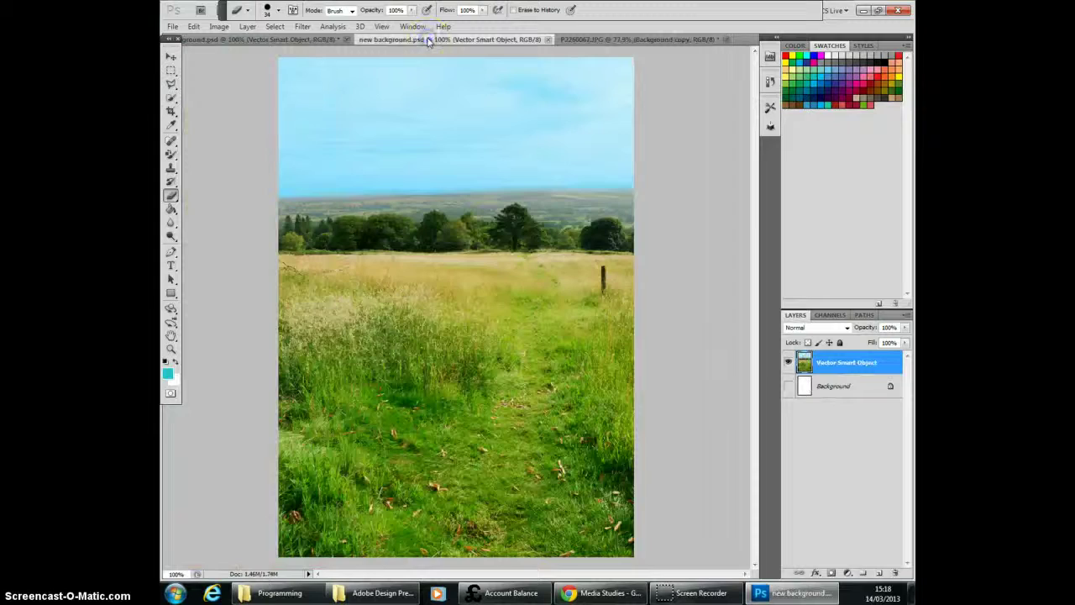
Step: Place the model cut-out file b from the STUDIO IMAGES folder into new background.psd
left_click(417, 40)
left_click(173, 27)
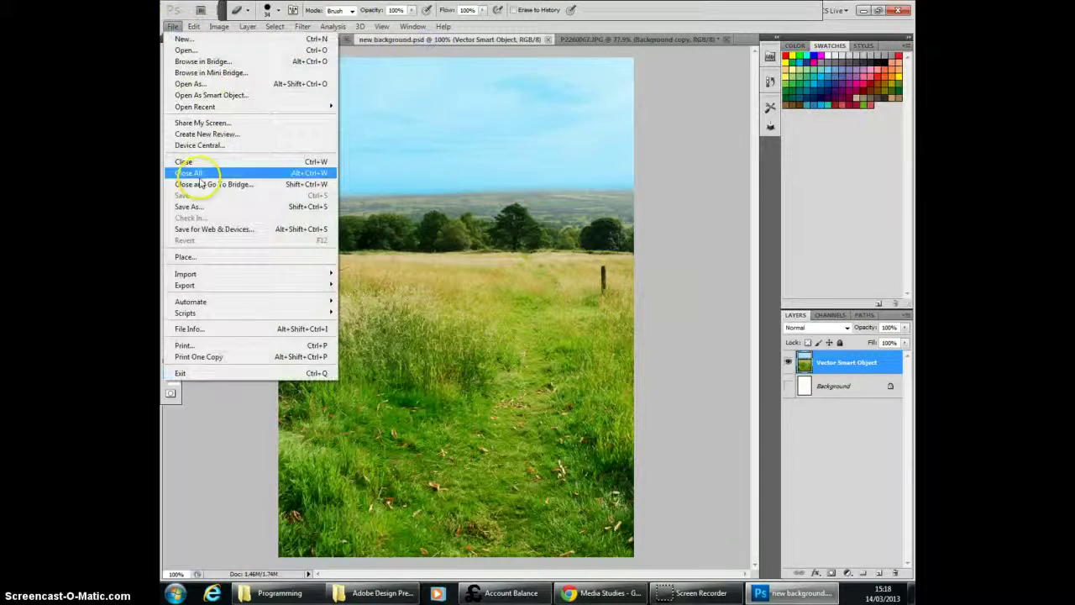
left_click(186, 258)
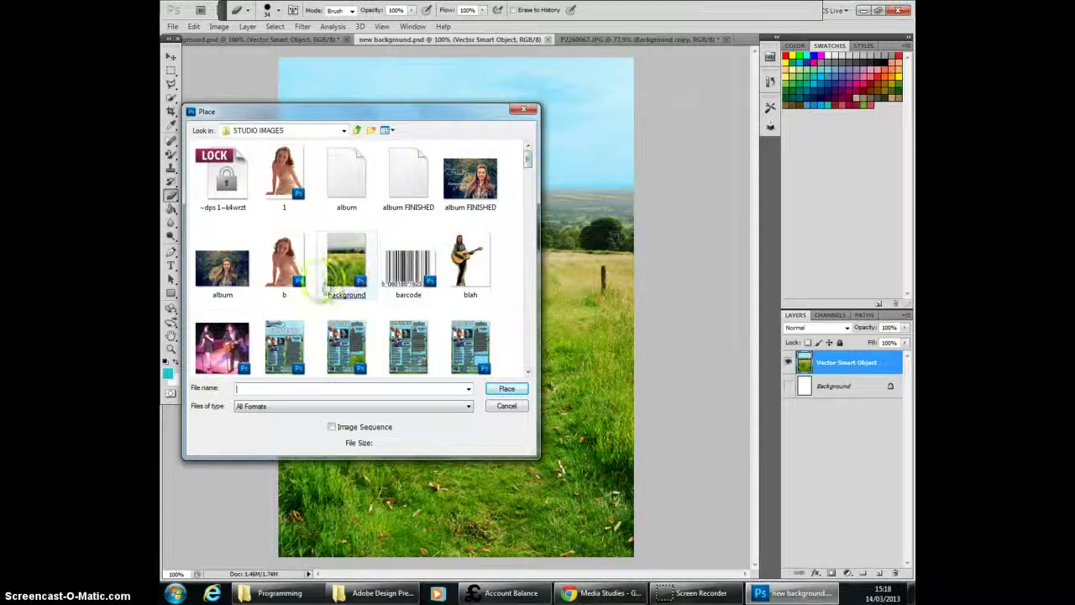
left_click(295, 258)
double_click(296, 259)
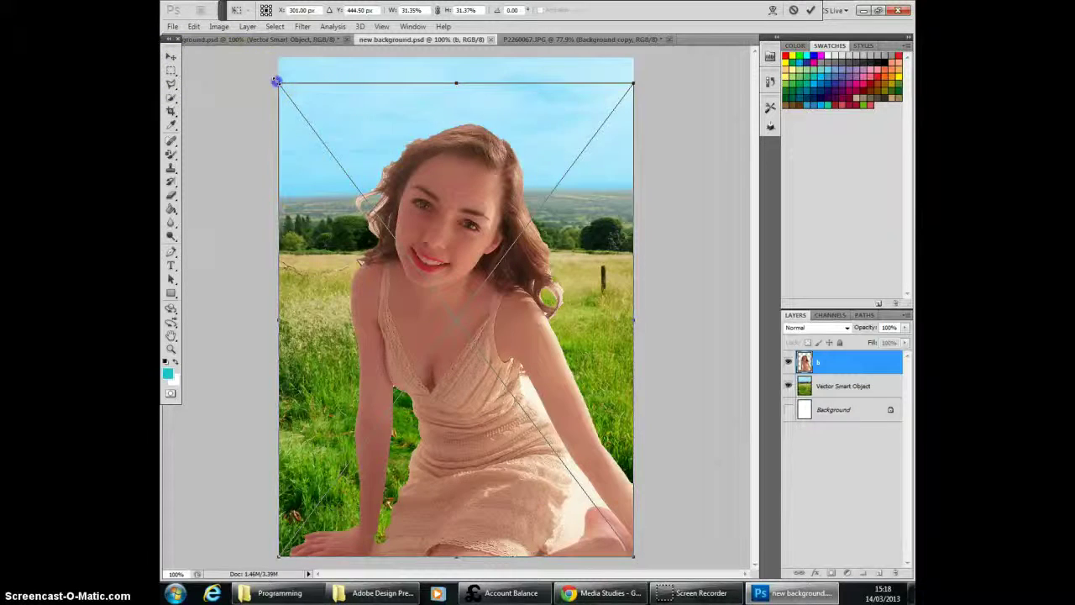
Step: Scale the placed model to about 29%, align her with the cover's bottom and right edges, and commit the placement
left_click_drag(276, 81, 303, 119)
left_click_drag(432, 204, 406, 200)
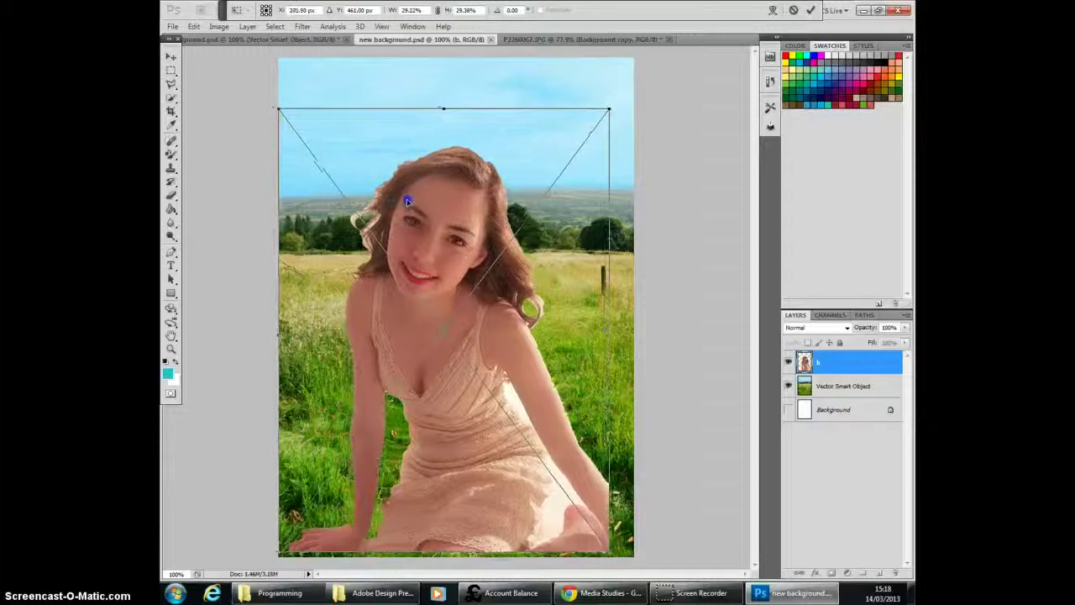
key("Down")
key("Down")
key("Down")
key("Down")
key("Down")
key("Down")
key("Down")
key("Down")
key("Down")
key("Right")
key("Right")
key("Right")
key("Right")
key("Right")
key("Right")
key("Right")
key("Right")
key("Right")
key("Right")
key("Right")
key("Right")
key("Right")
key("Right")
key("Right")
key("Right")
key("Right")
key("Right")
key("Right")
key("Right")
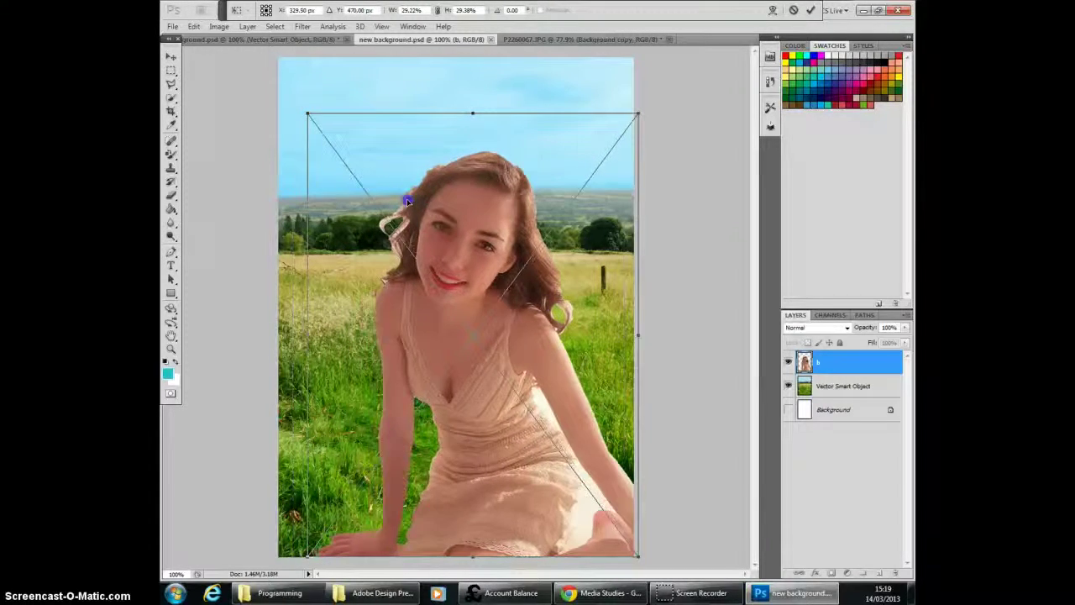
key("Left")
key("Left")
key("Left")
key("Left")
key("Left")
key("Left")
key("Left")
key("Left")
left_click(171, 55)
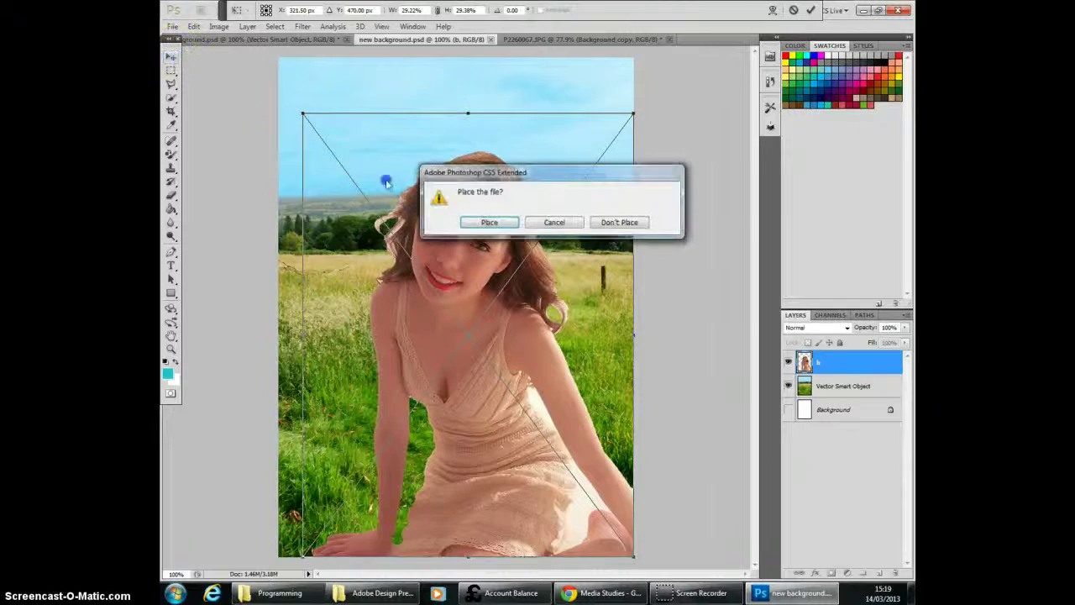
left_click(488, 221)
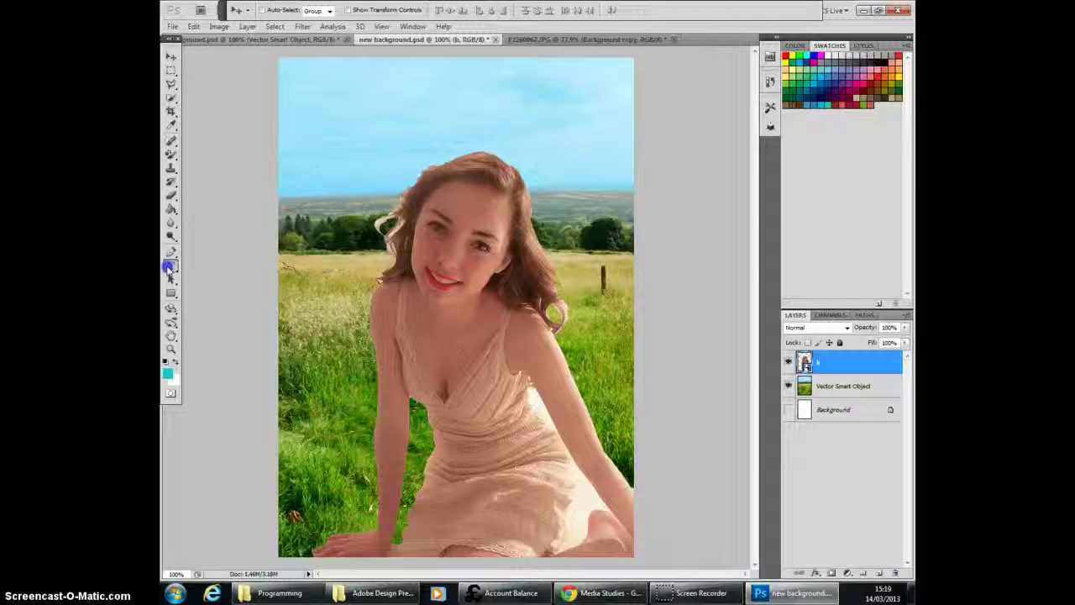
Step: Draw a wide text box across the sky above the model's head with the Type Tool
left_click(170, 57)
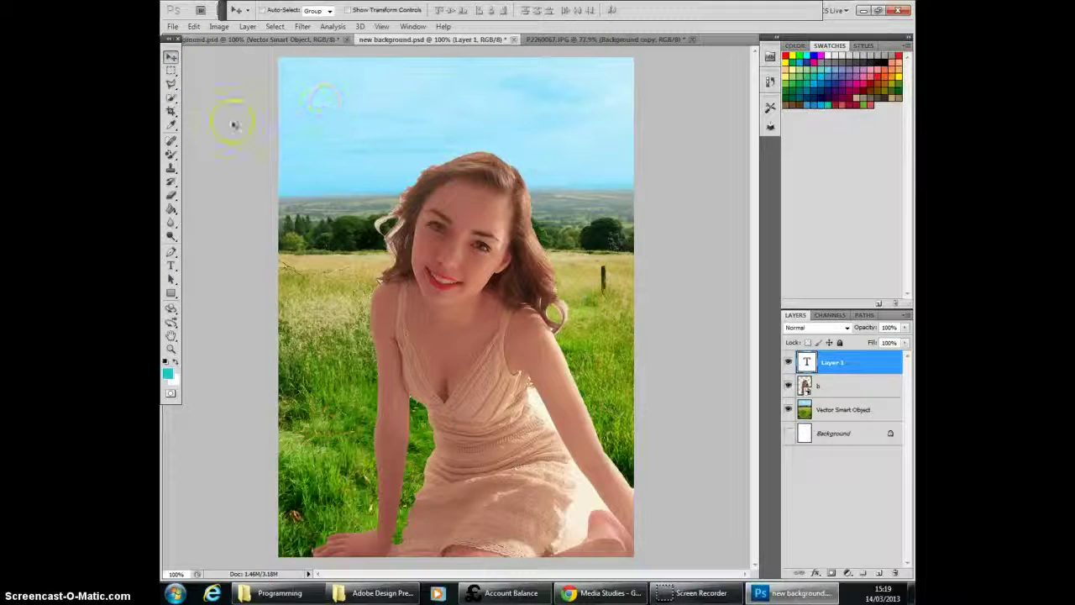
left_click(170, 265)
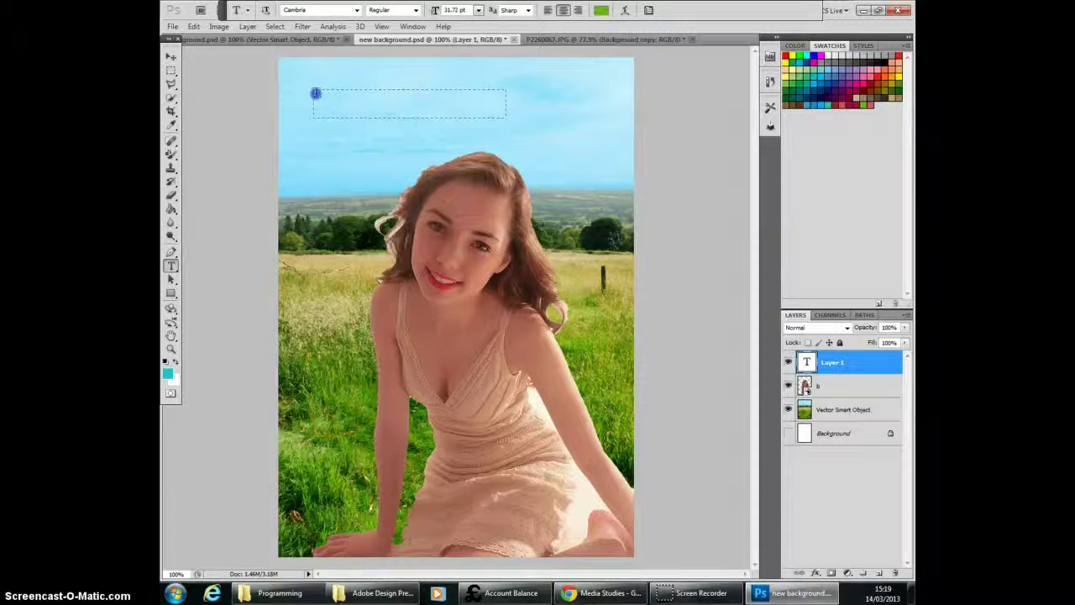
left_click_drag(314, 93, 625, 178)
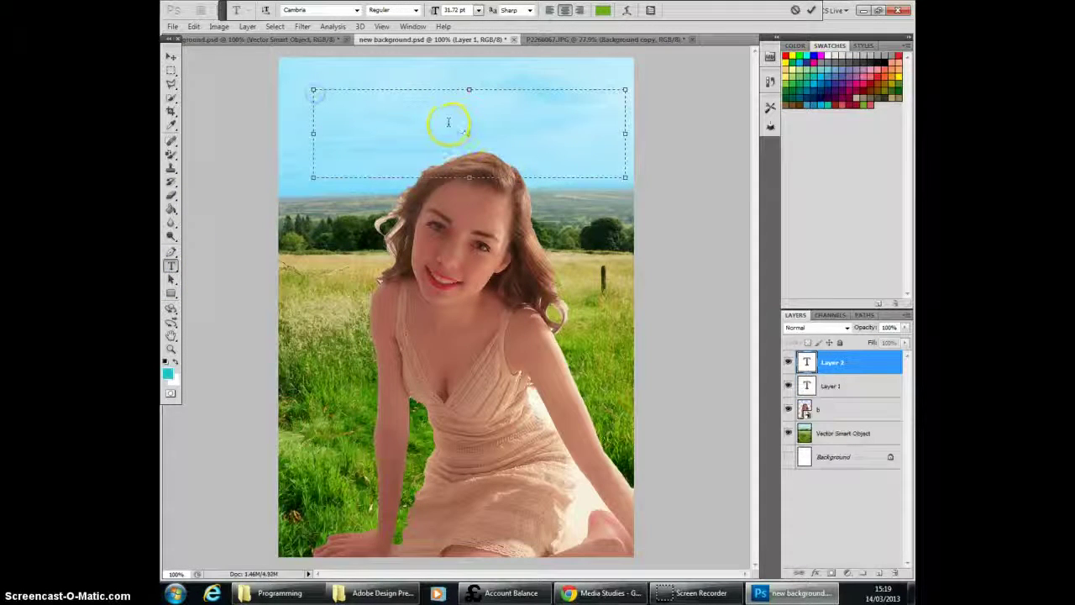
type("ggggg")
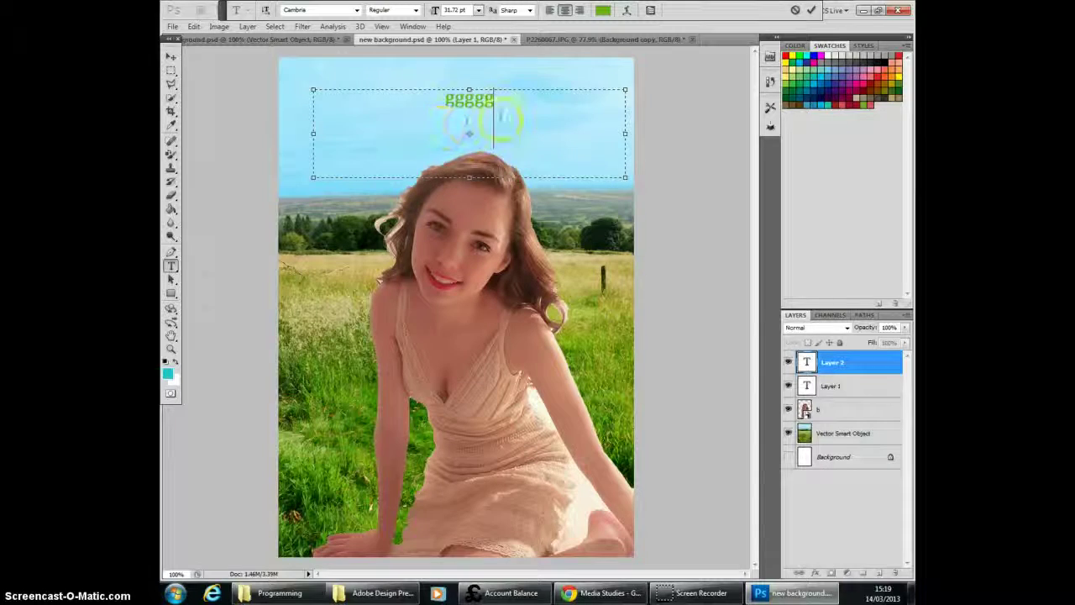
left_click_drag(502, 117, 398, 114)
key("BackSpace")
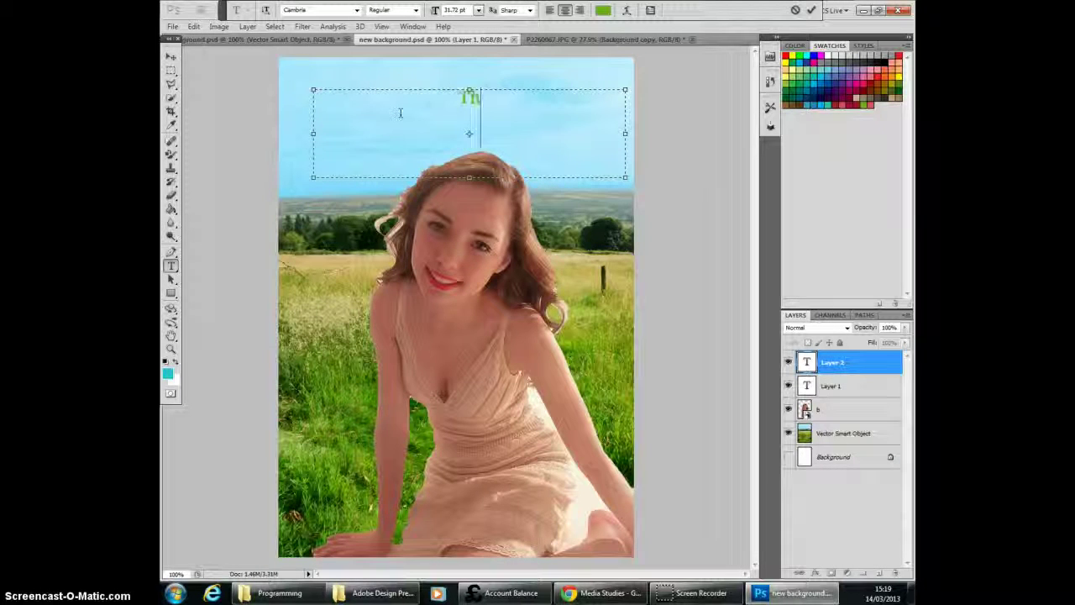
Step: Enter "This is a test" in the text box and move it down and left, partly over the cover's left edge
type("This is a tes")
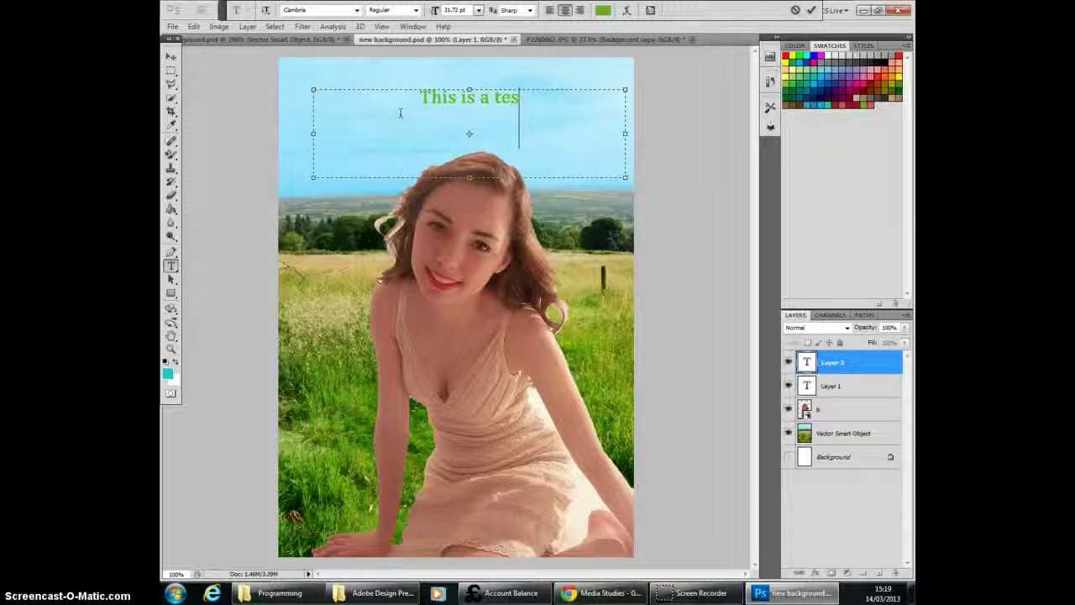
type("t")
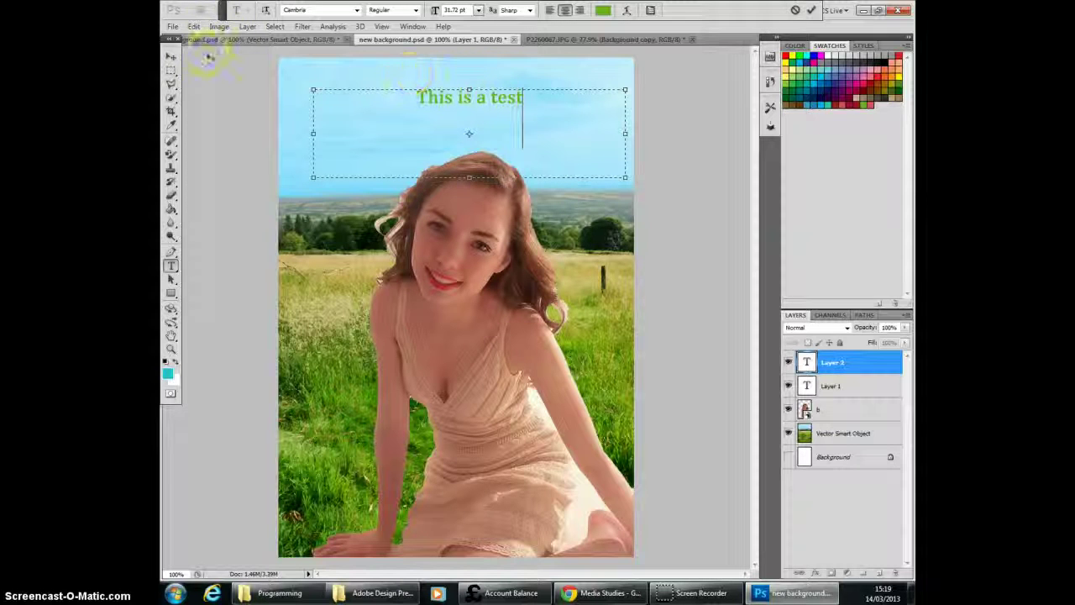
left_click(171, 56)
left_click_drag(468, 100, 312, 148)
Step: Format the "This is a test" text in Cooper Std Black at 48 pt
left_click(170, 266)
left_click(356, 11)
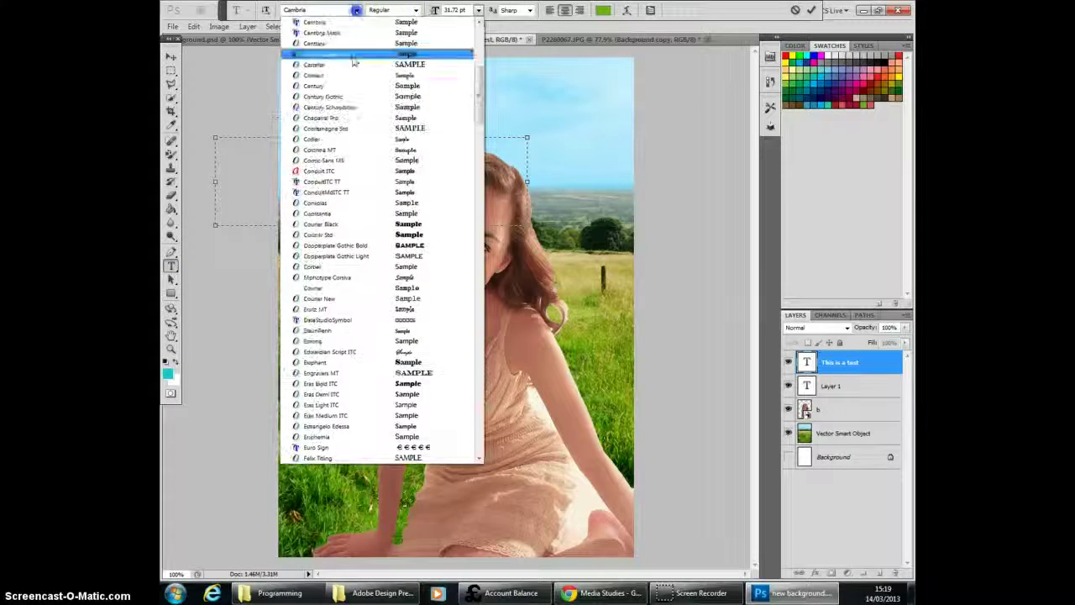
left_click(356, 234)
left_click(417, 10)
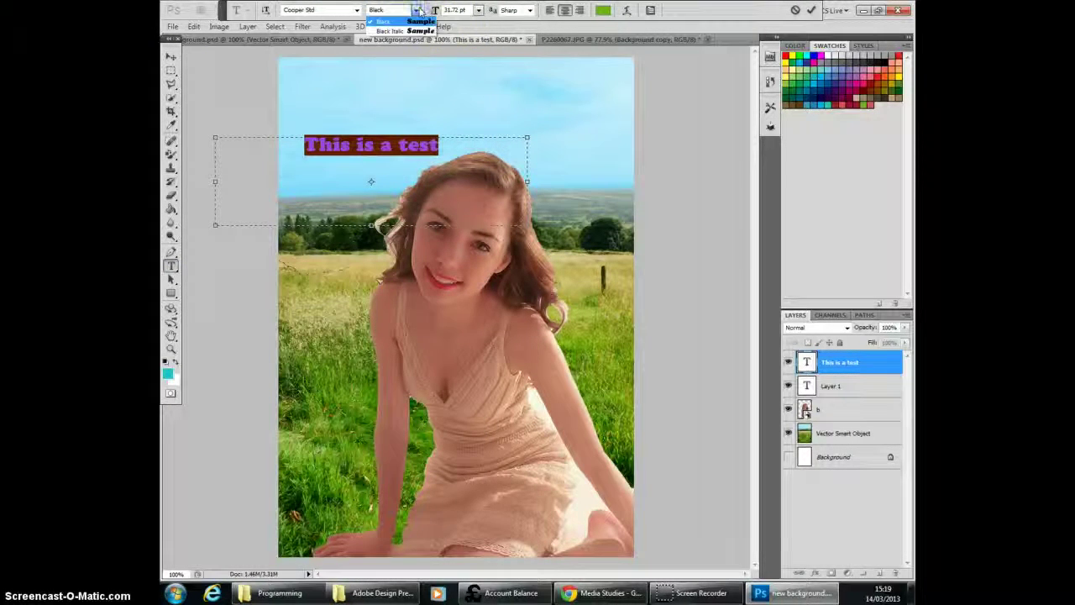
left_click(437, 25)
left_click(478, 10)
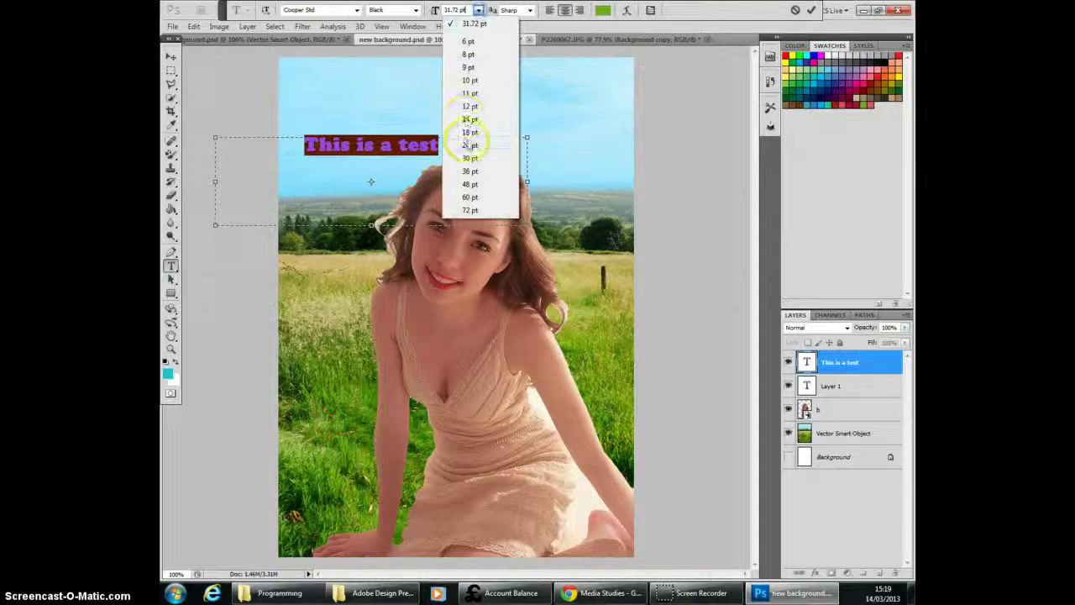
left_click(469, 184)
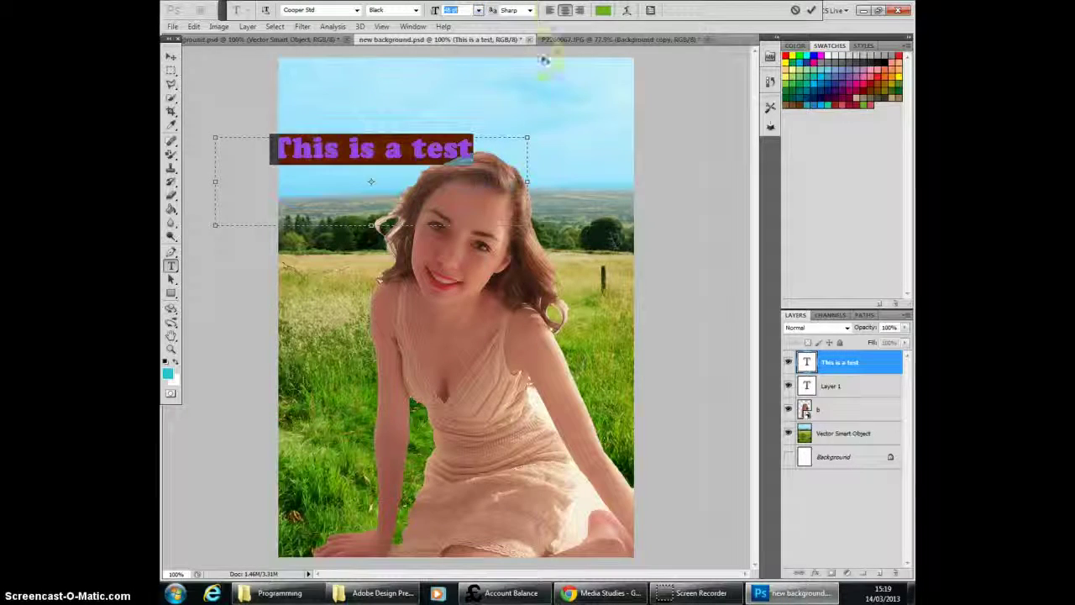
Step: Colour the "This is a test" text dark red (#b31b1f) and move it into the cover's top-left corner
left_click(602, 11)
left_click(553, 160)
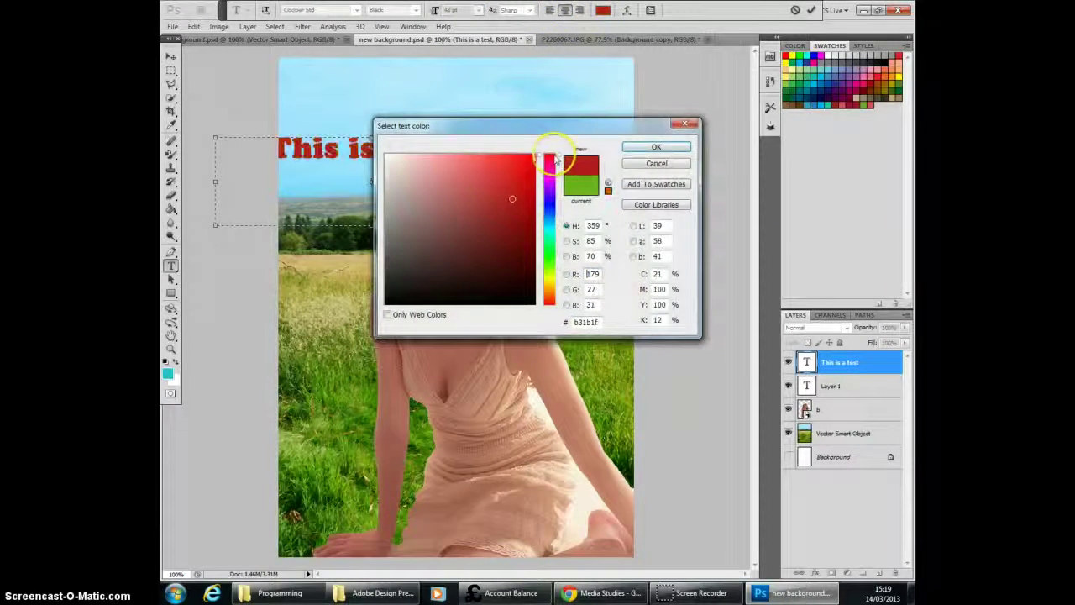
left_click(657, 148)
left_click(170, 57)
left_click_drag(344, 143, 370, 91)
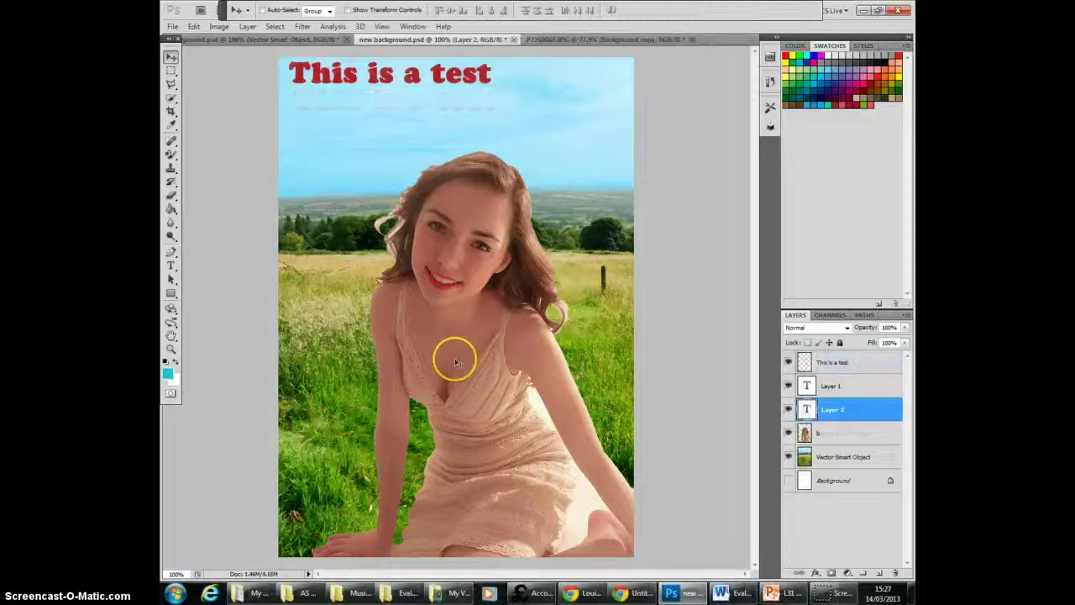
Step: Place the qr code file from the STUDIO IMAGES folder onto the cover
left_click(172, 26)
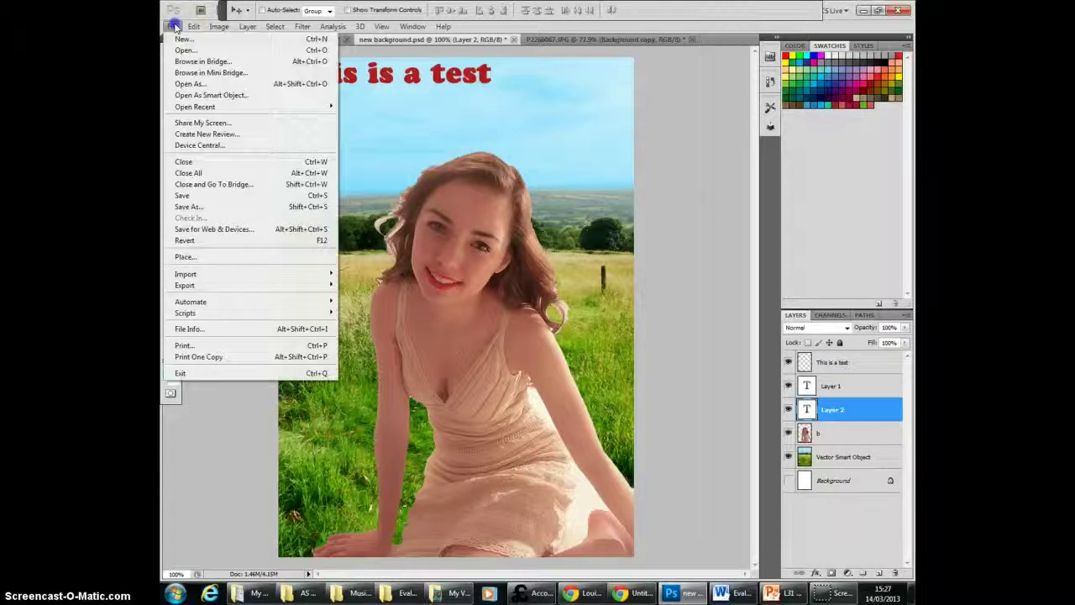
left_click(221, 259)
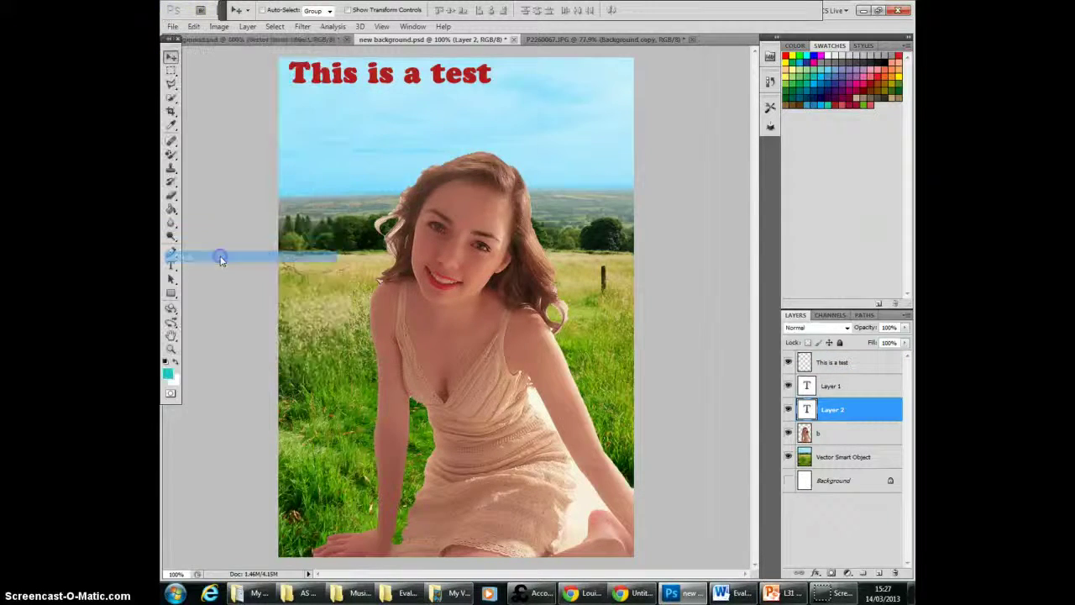
left_click(470, 178)
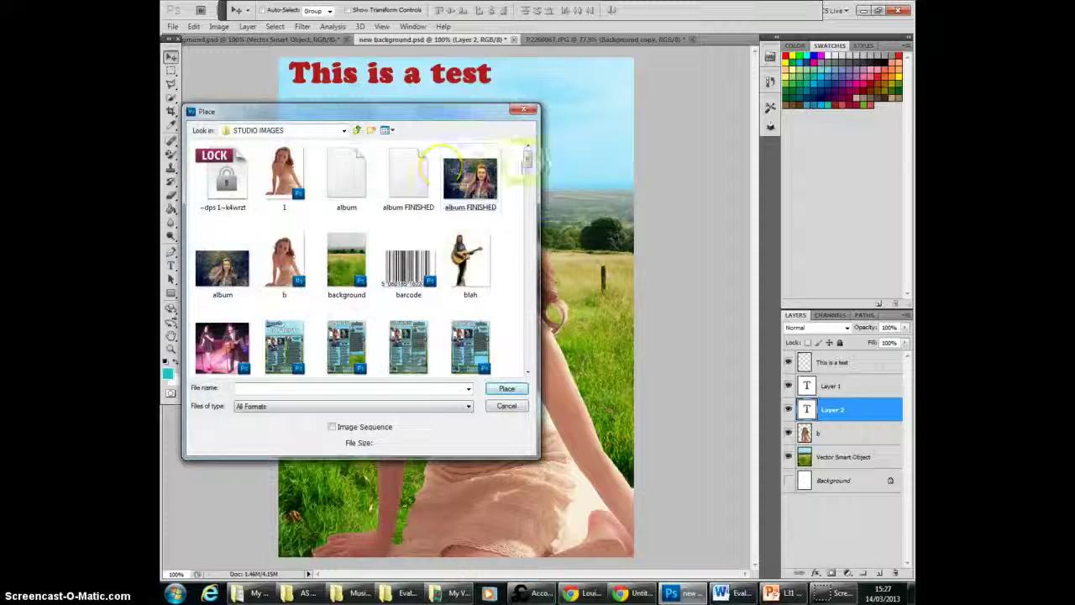
mouse_move(526, 161)
left_mouse_down()
mouse_move(523, 359)
mouse_move(514, 148)
mouse_move(519, 359)
left_mouse_up()
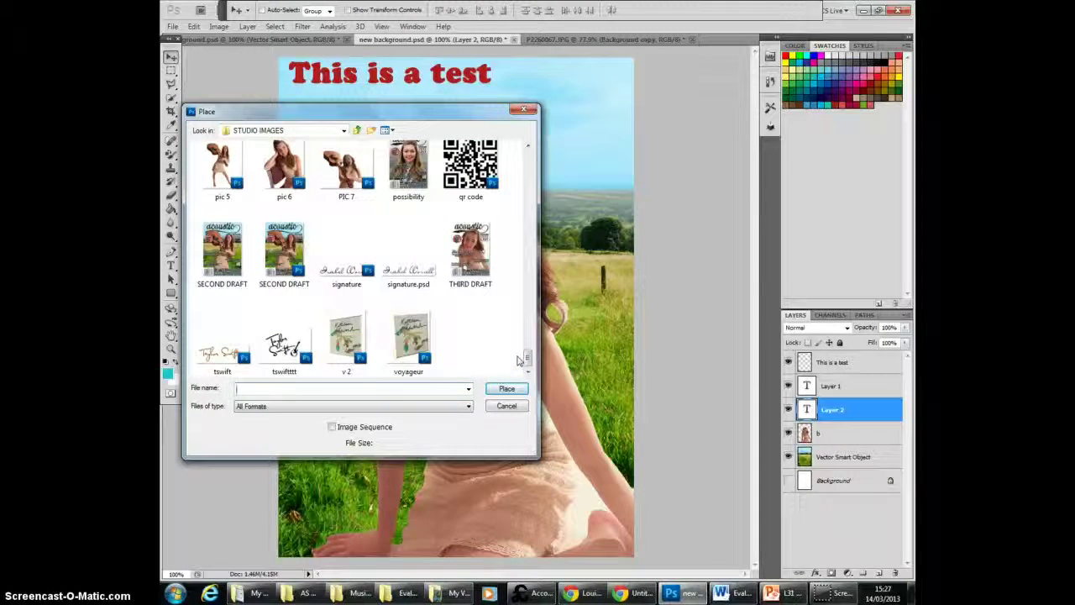
left_click(472, 155)
double_click(472, 155)
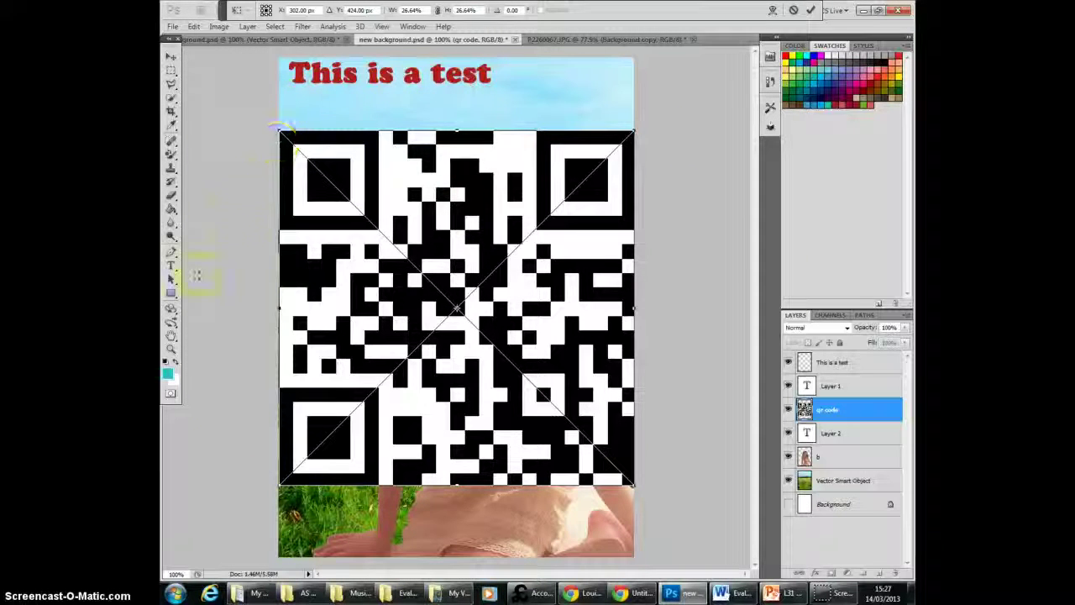
Step: Shrink the QR code to about 5%, position it in the sky left of the model's head, and commit the placement
left_click(193, 26)
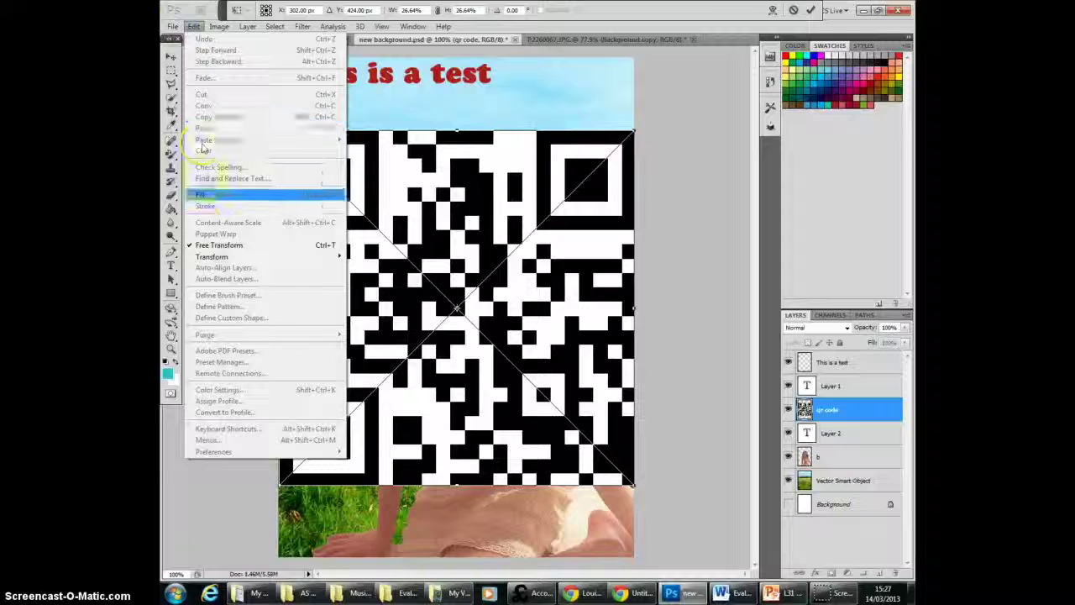
left_click(634, 130)
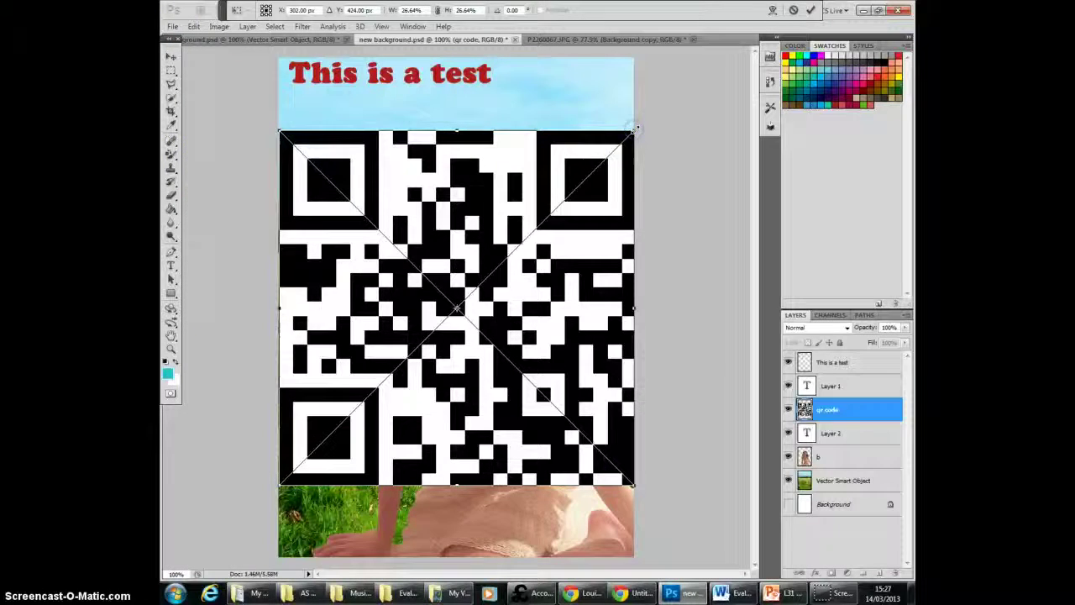
left_click_drag(634, 129, 347, 420)
left_click_drag(333, 437, 307, 434)
left_click(170, 57)
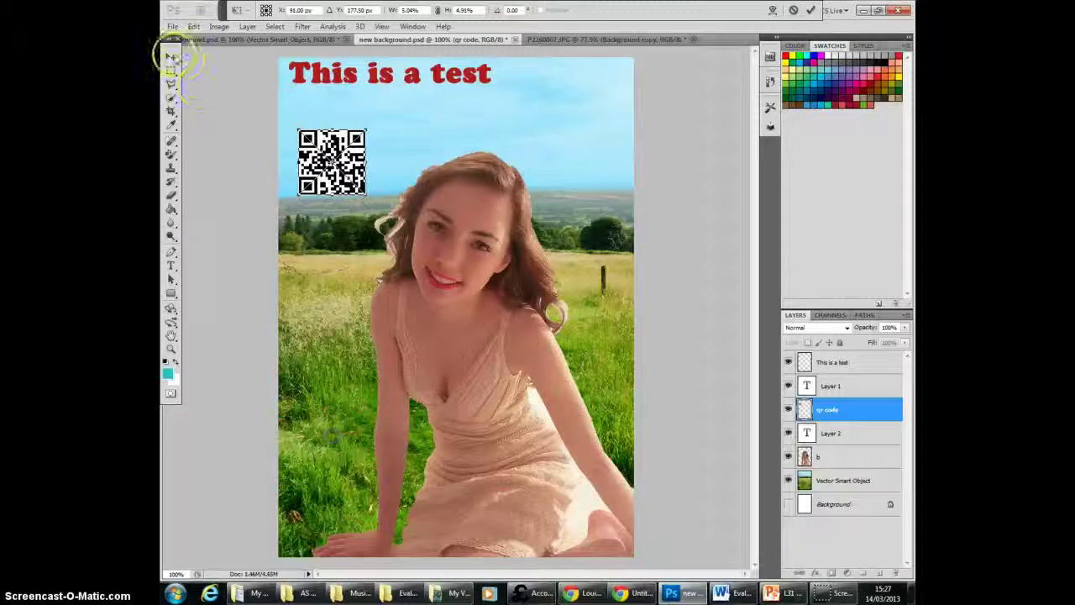
left_click(487, 222)
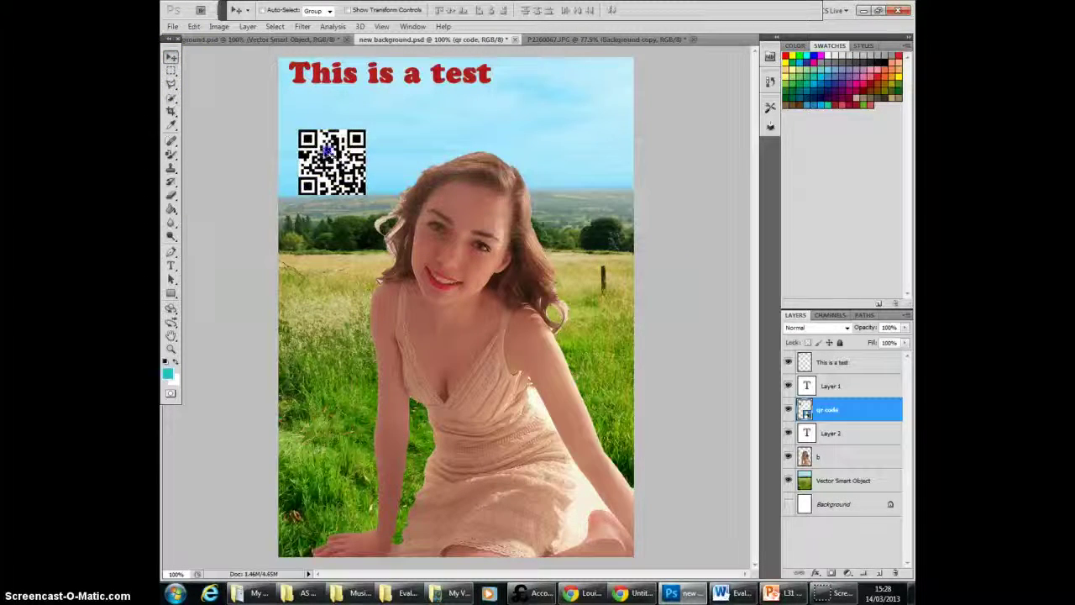
left_click_drag(328, 150, 329, 144)
Step: Free-transform the "This is a test" layer to about 146% width and 150% height, rotate it about 2.25°, and commit
left_click(840, 386)
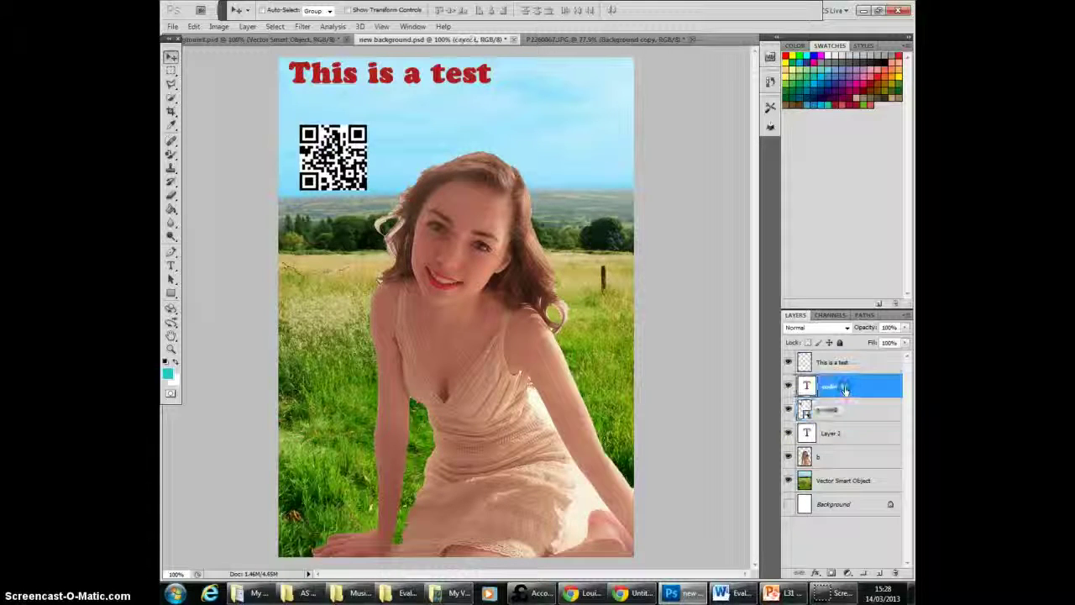
left_click(834, 361)
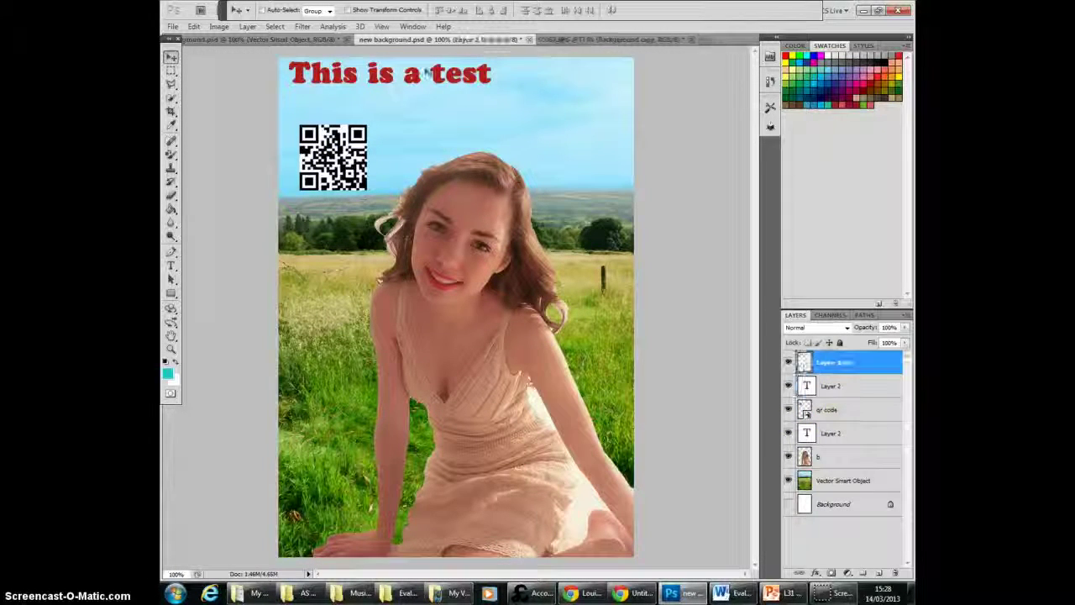
left_click(194, 27)
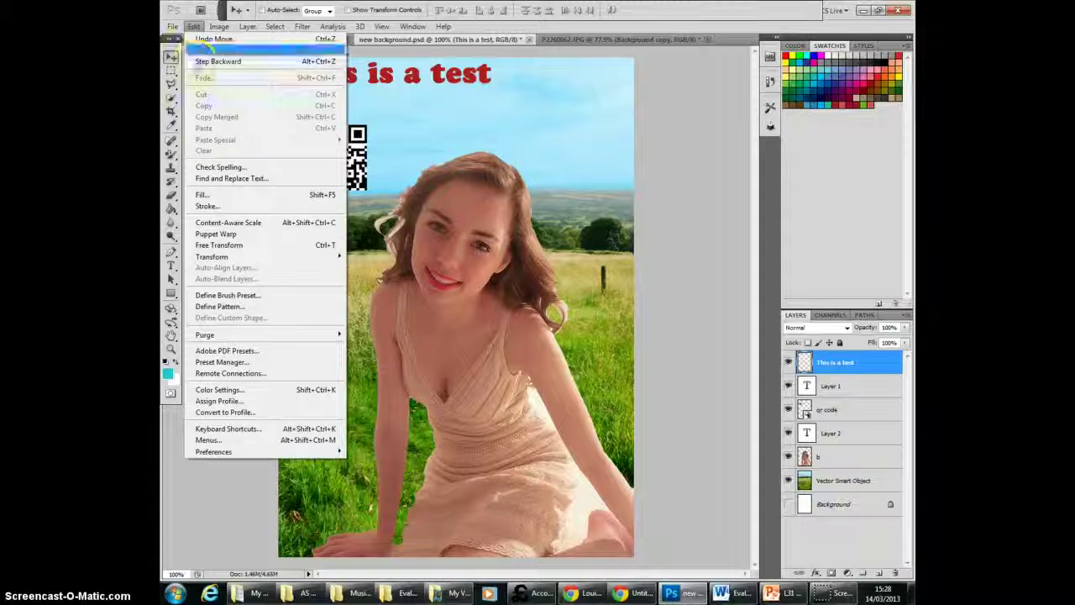
left_click(220, 245)
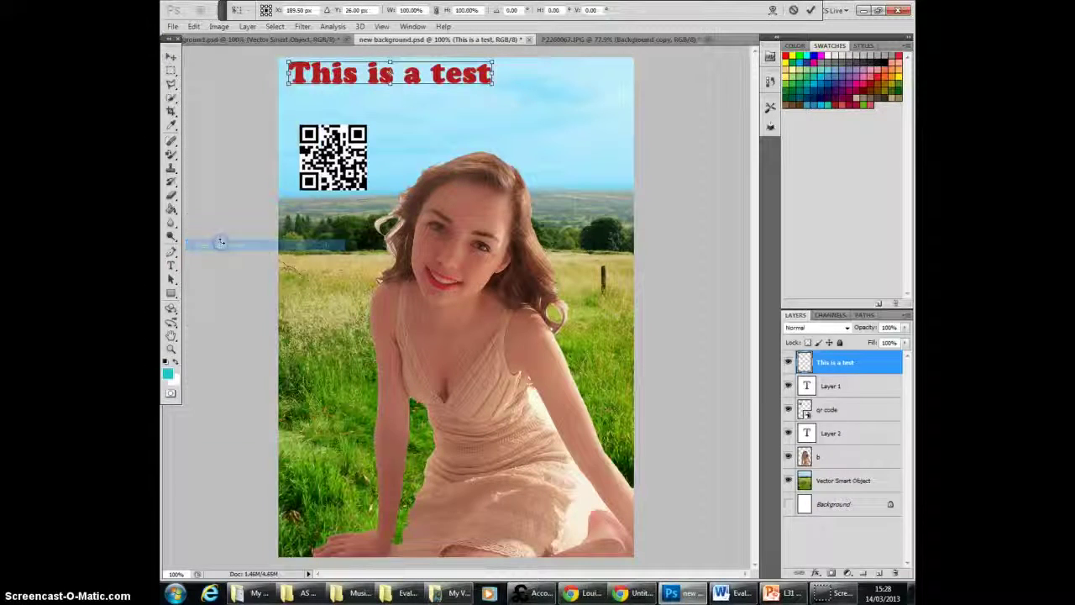
left_click(194, 27)
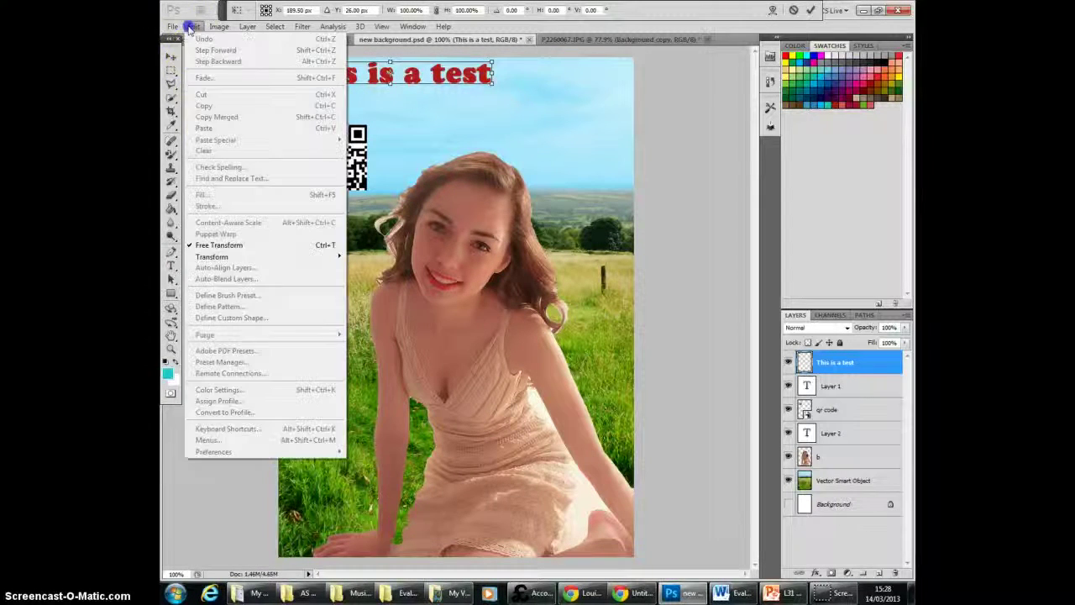
left_click(446, 57)
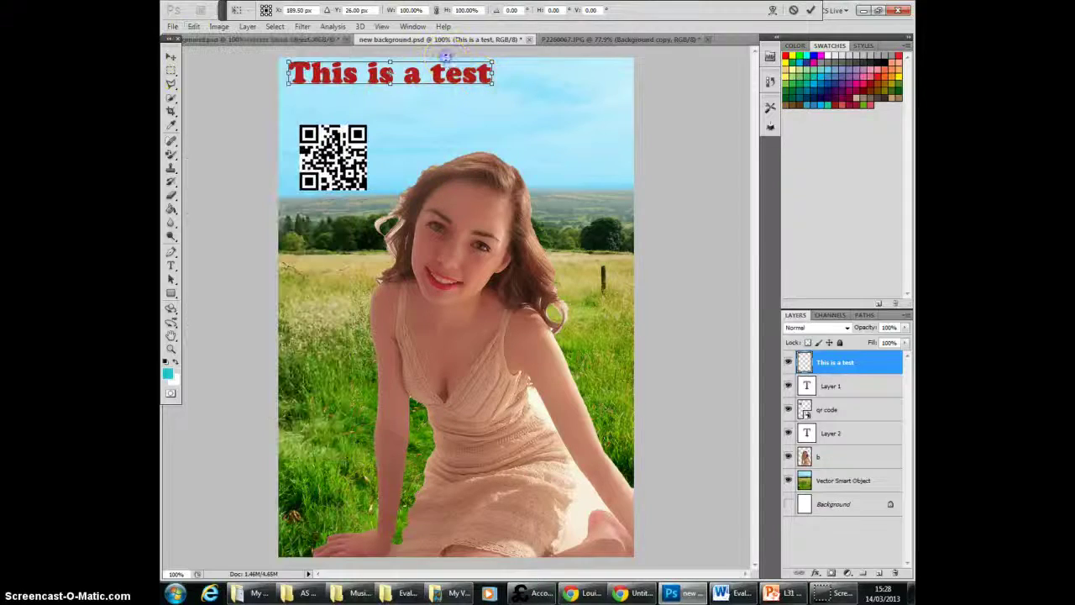
left_click_drag(493, 83, 585, 104)
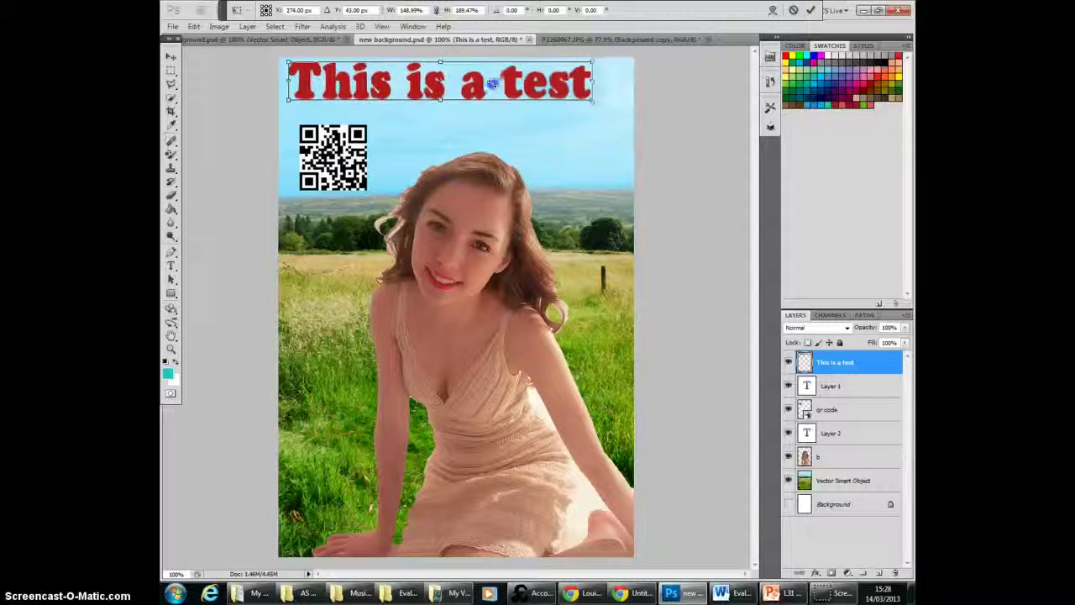
mouse_move(464, 62)
left_mouse_down()
mouse_move(454, 56)
mouse_move(466, 61)
left_mouse_up()
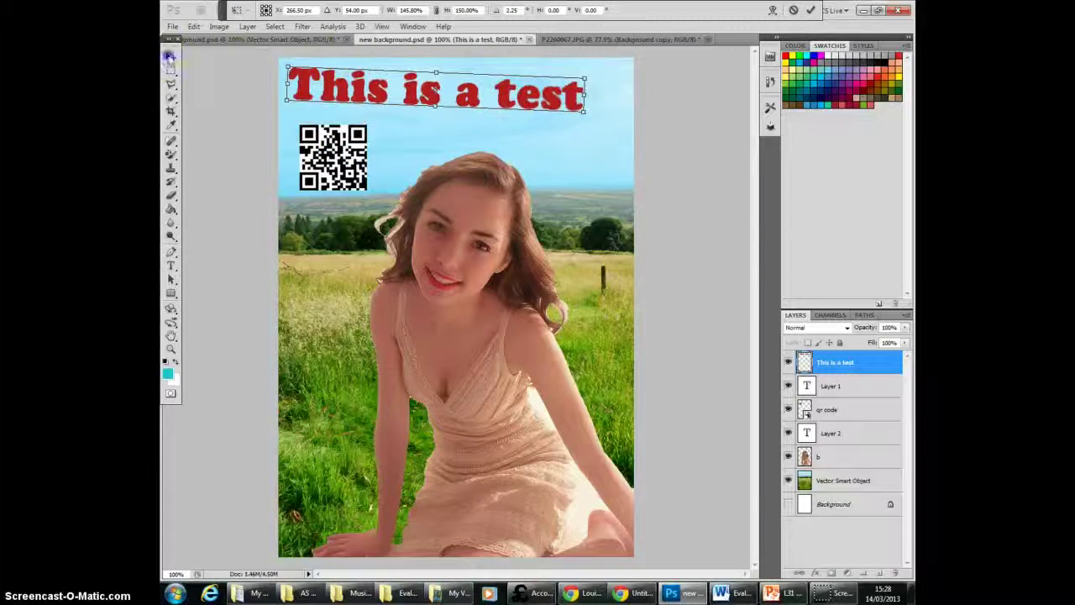
left_click(169, 55)
left_click(506, 223)
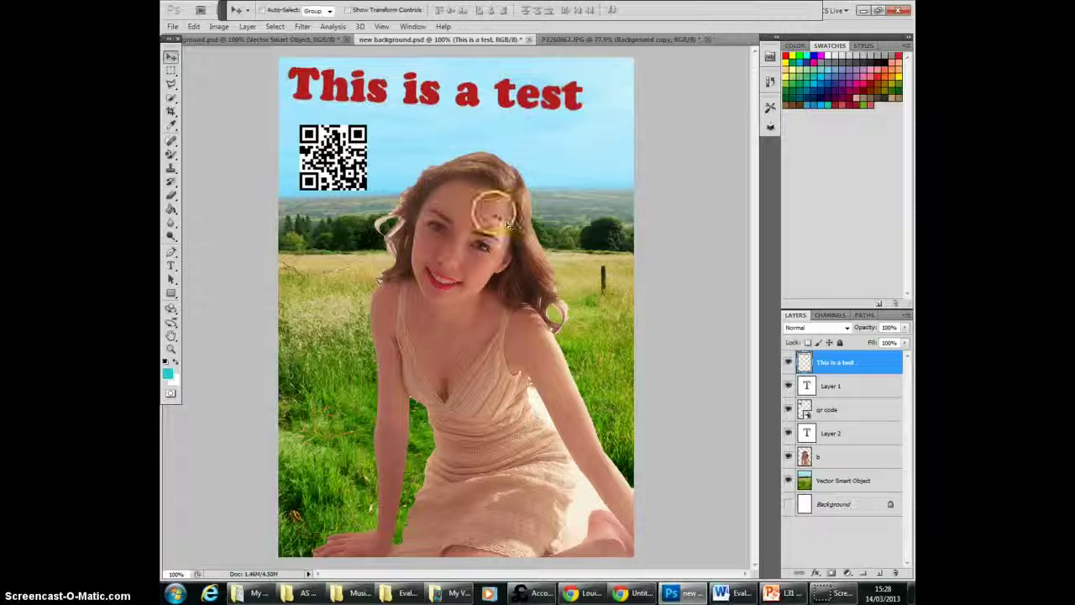
Step: Draw a small turquoise square with the Rectangle Tool below the QR code, left of the model's face
left_click(172, 293)
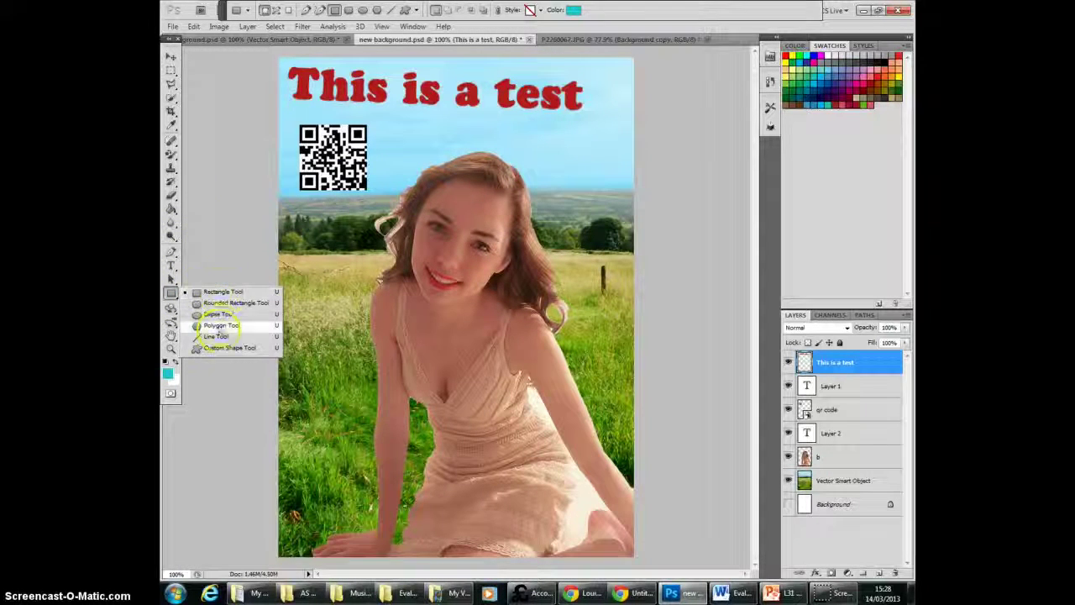
left_click(222, 292)
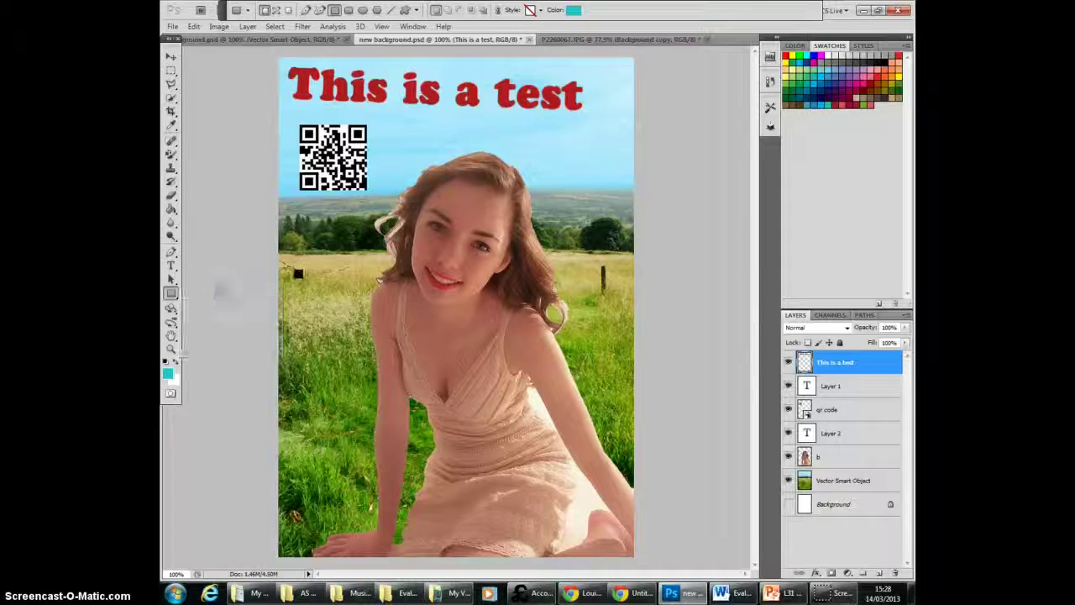
left_click_drag(360, 294, 359, 300)
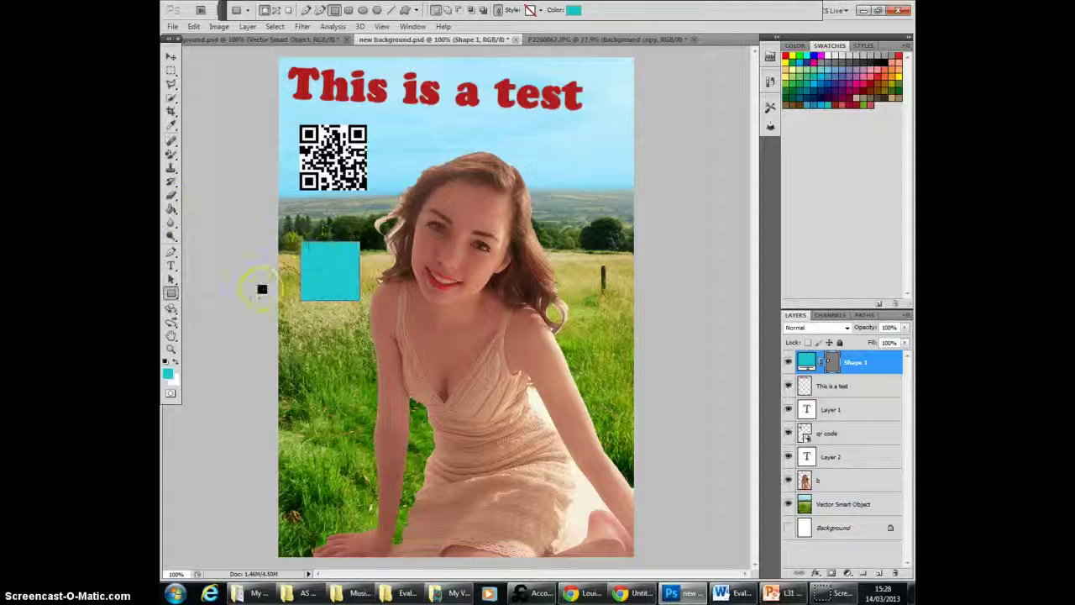
Step: Rasterize the turquoise square, fill it with red using the Paint Bucket, and move it slightly up towards the QR code
left_click(171, 209)
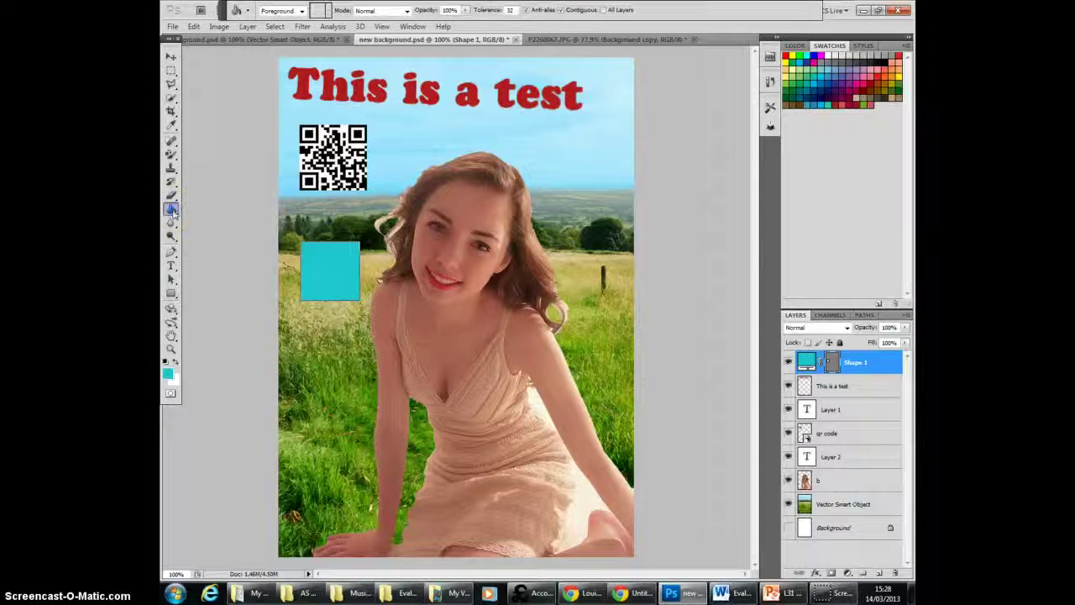
left_click(895, 55)
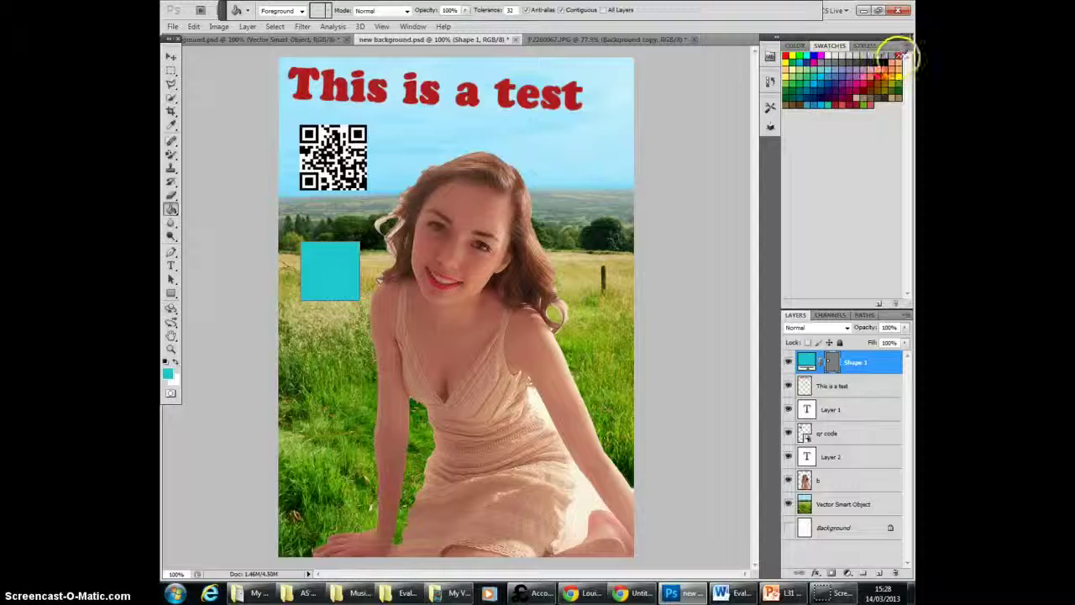
left_click(312, 264)
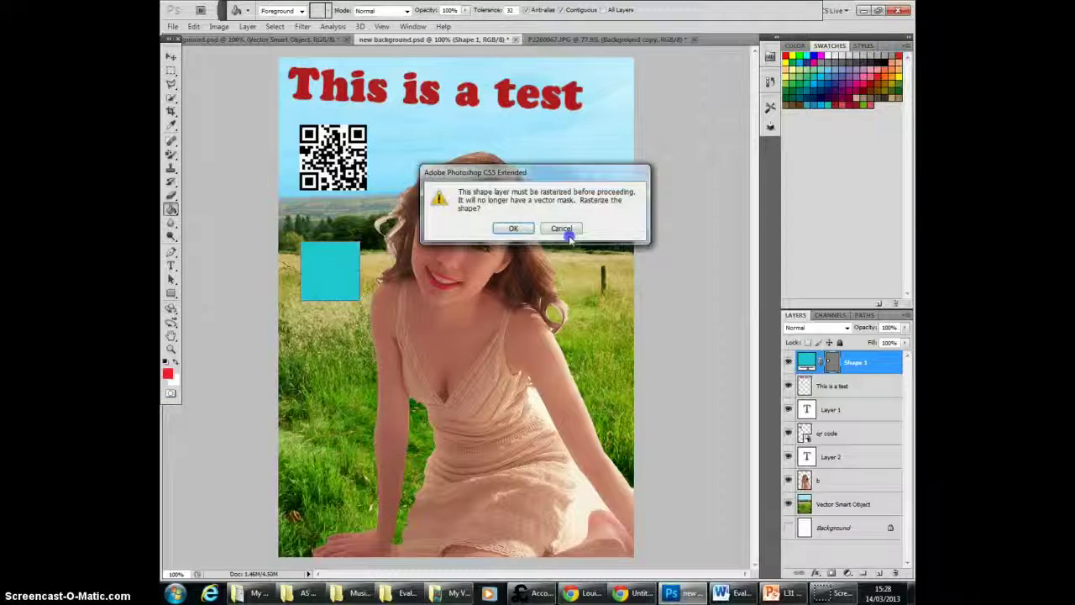
left_click(508, 228)
left_click(334, 261)
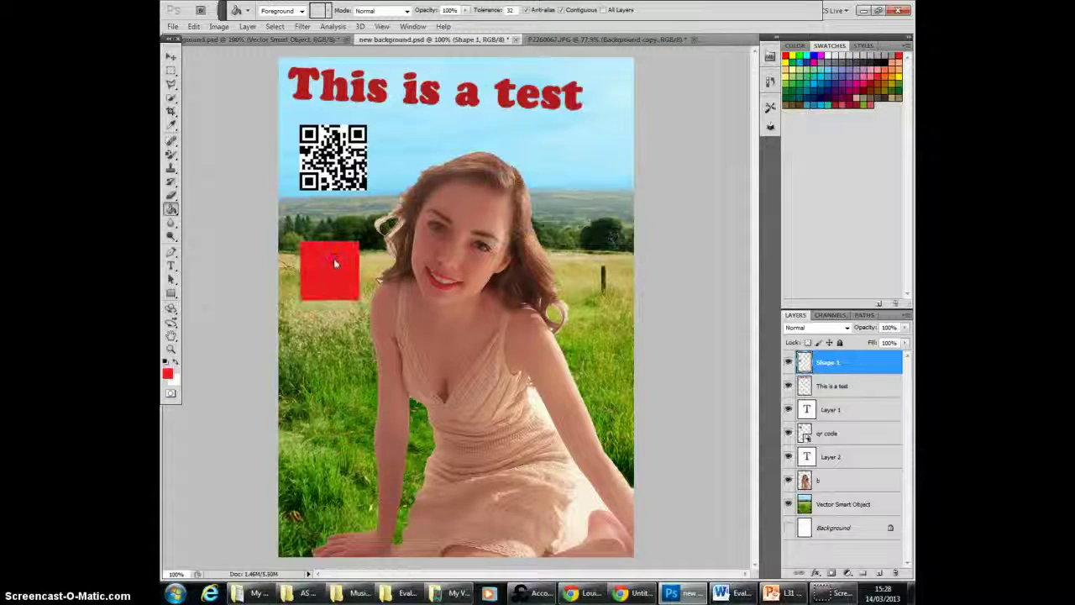
left_click(171, 56)
mouse_move(319, 283)
left_mouse_down()
mouse_move(328, 240)
mouse_move(331, 271)
left_mouse_up()
Step: Desaturate the model's face, neck, shoulders and hair on layer b with the Sponge Tool in Desaturate mode
left_click(171, 279)
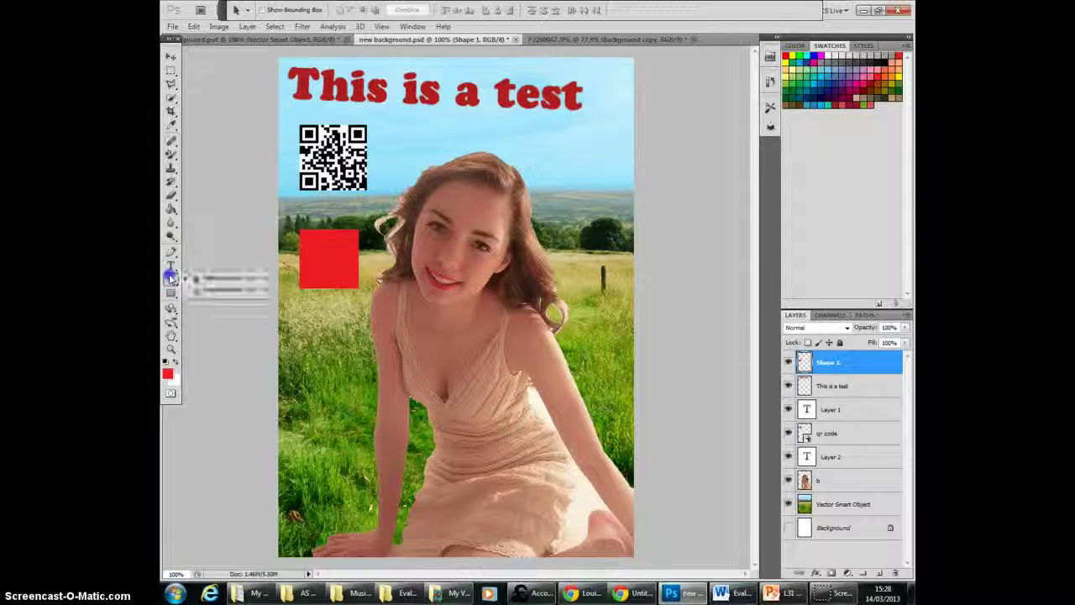
left_click(170, 252)
left_click(170, 238)
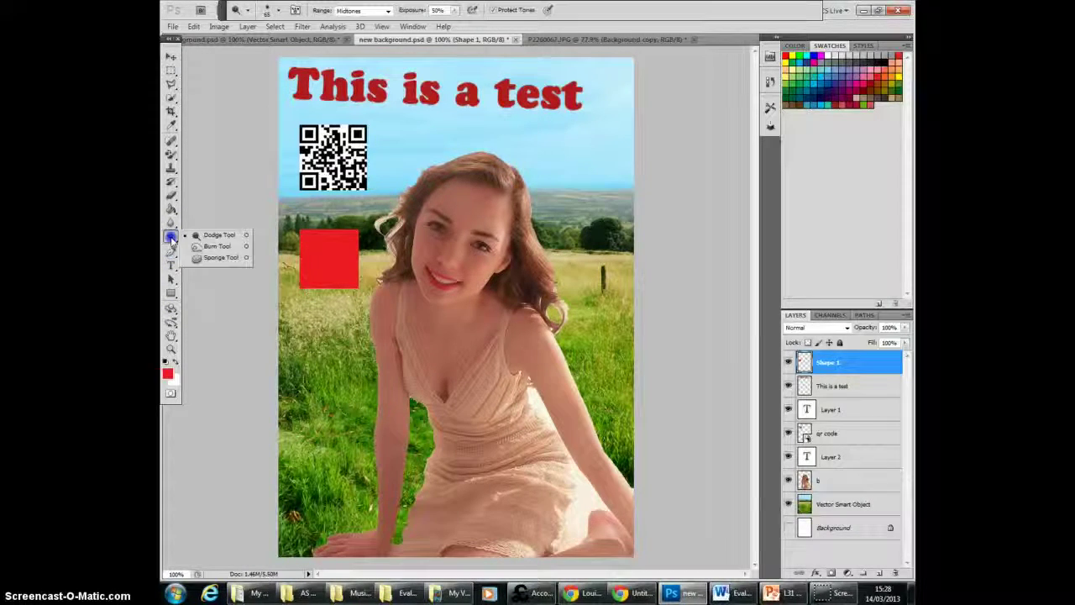
left_click(219, 236)
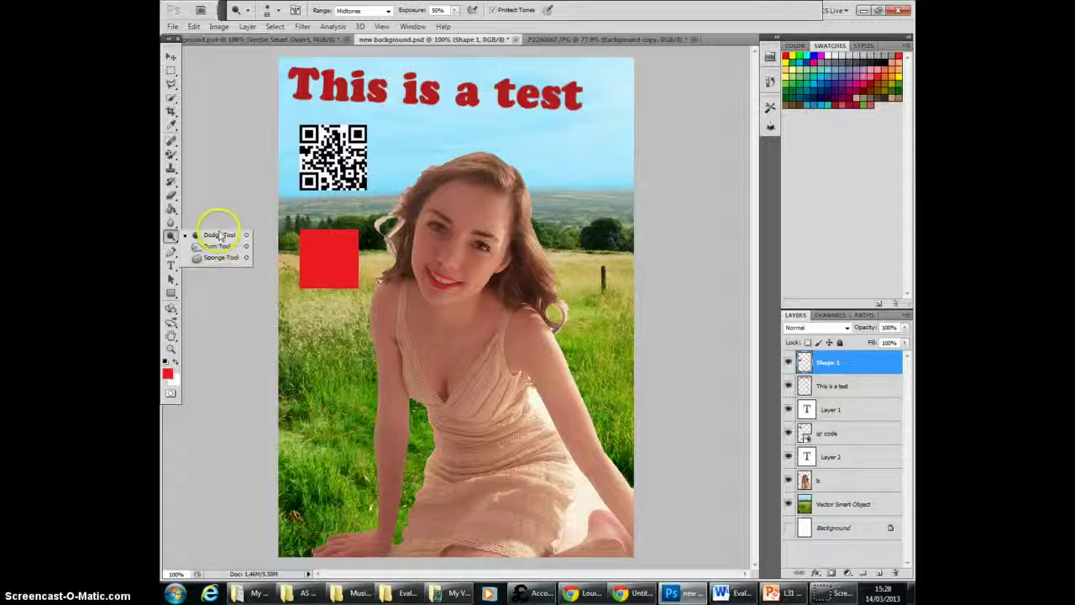
left_click(204, 261)
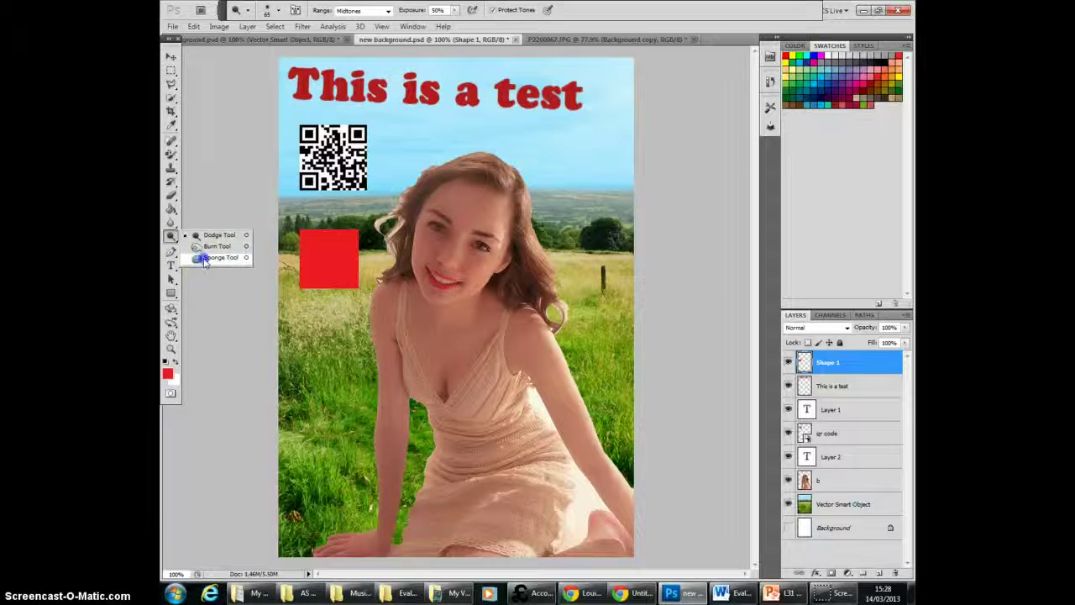
left_click(499, 188)
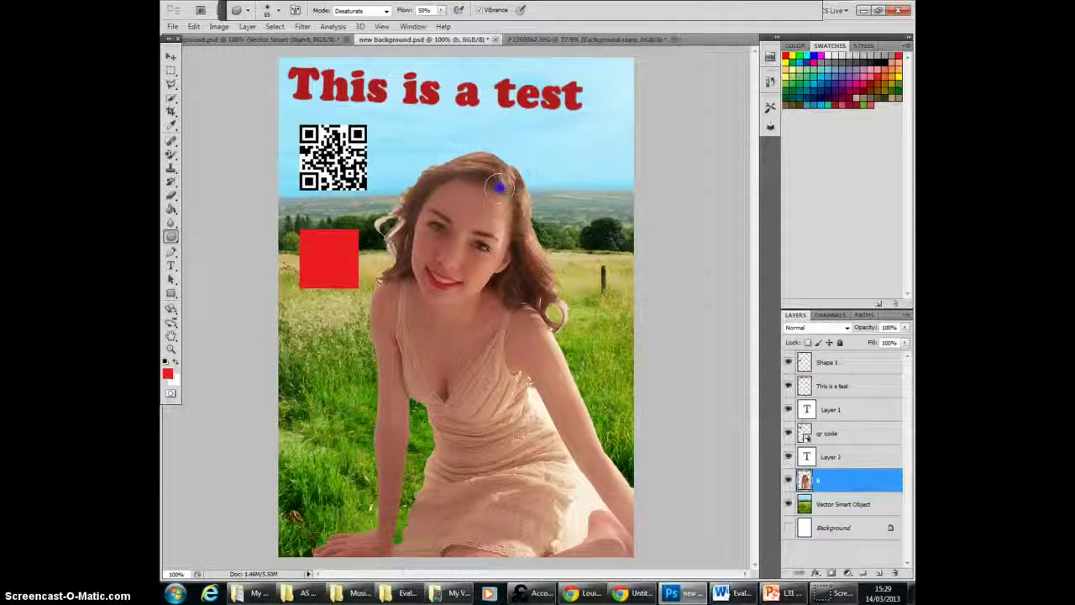
mouse_move(499, 187)
left_mouse_down()
mouse_move(491, 224)
mouse_move(490, 193)
left_mouse_up()
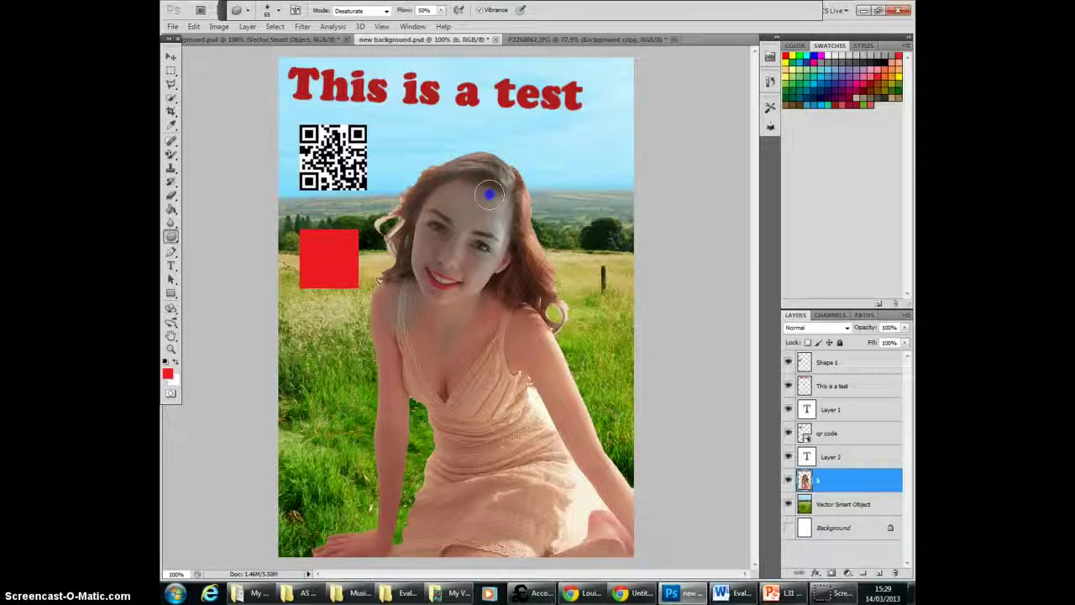
mouse_move(380, 236)
left_mouse_down()
mouse_move(400, 273)
mouse_move(416, 222)
left_mouse_up()
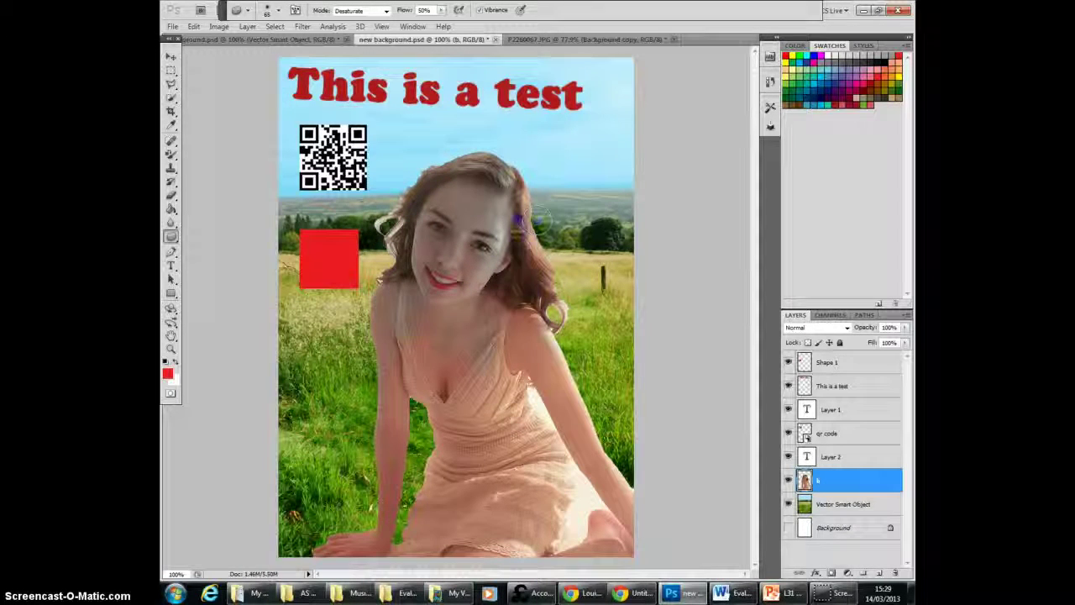
left_click_drag(536, 221, 524, 216)
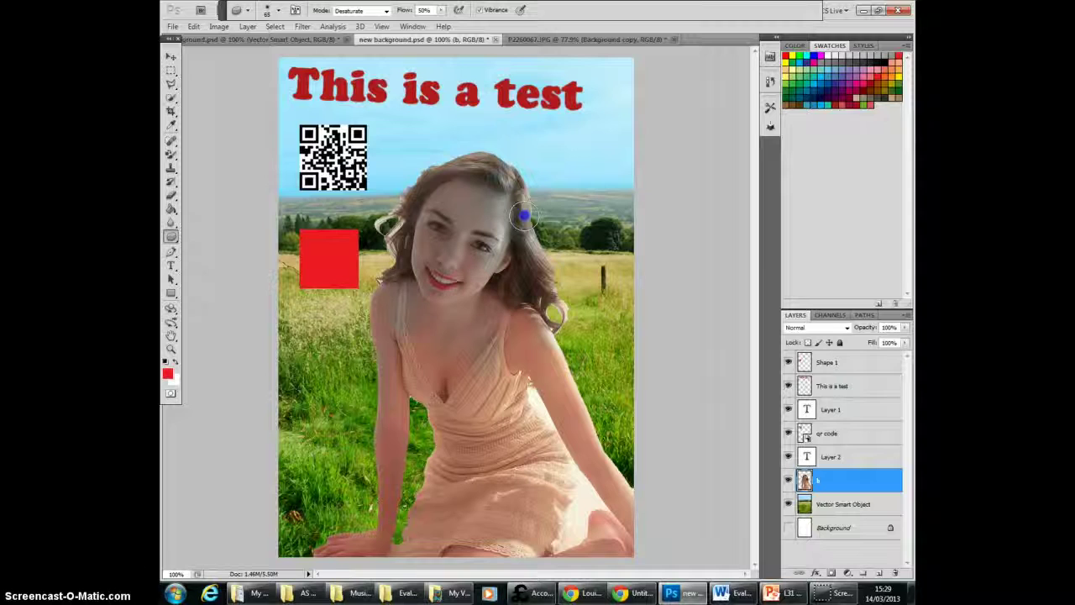
Step: Step backward through the history to undo the Sponge strokes and the selection of the model layer
left_click(196, 30)
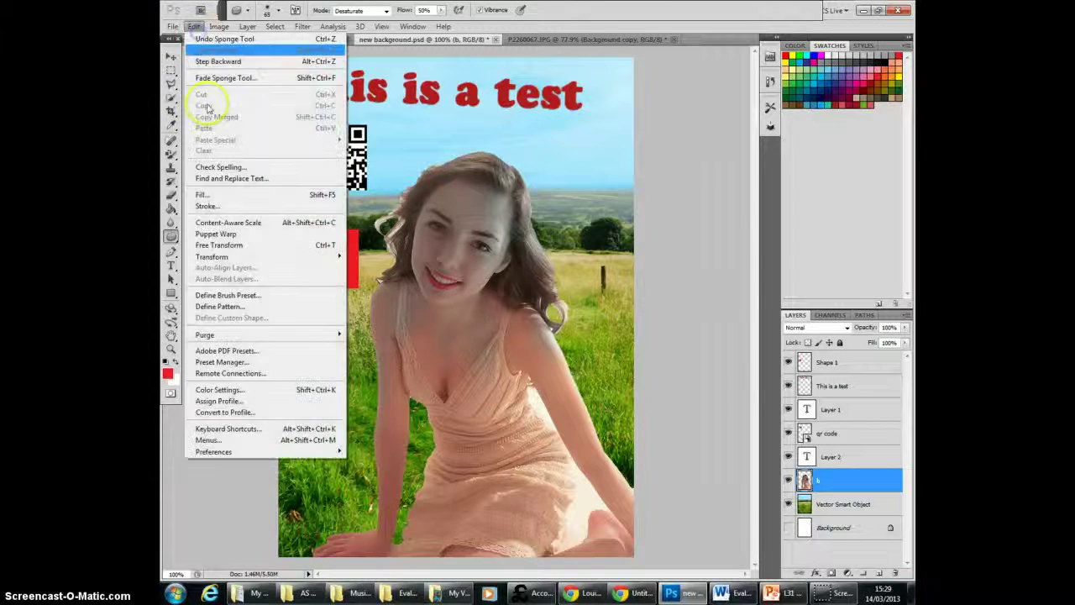
left_click(222, 62)
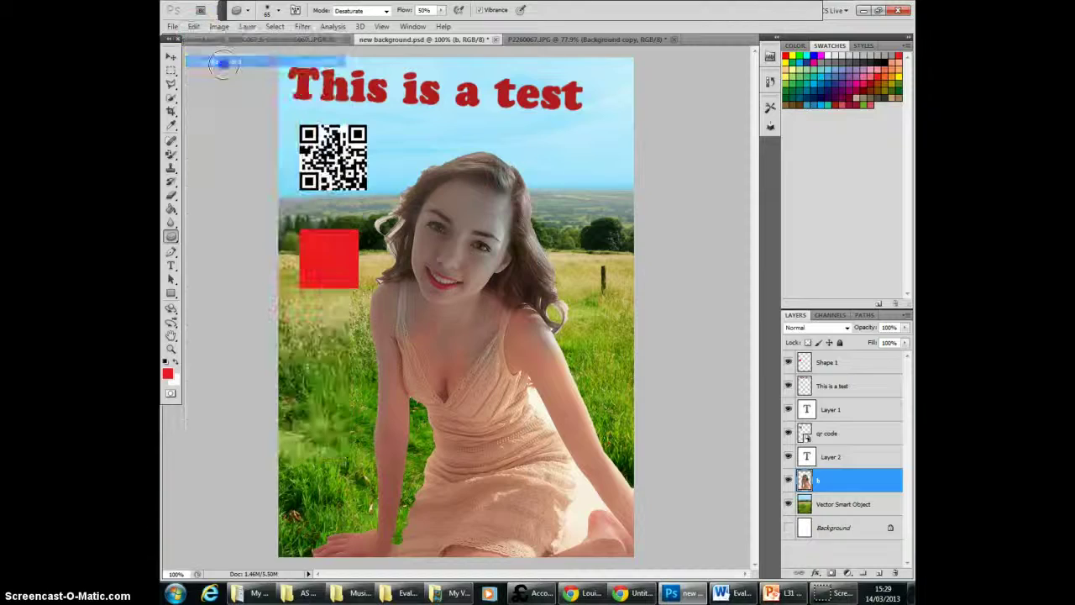
left_click(194, 26)
left_click(207, 59)
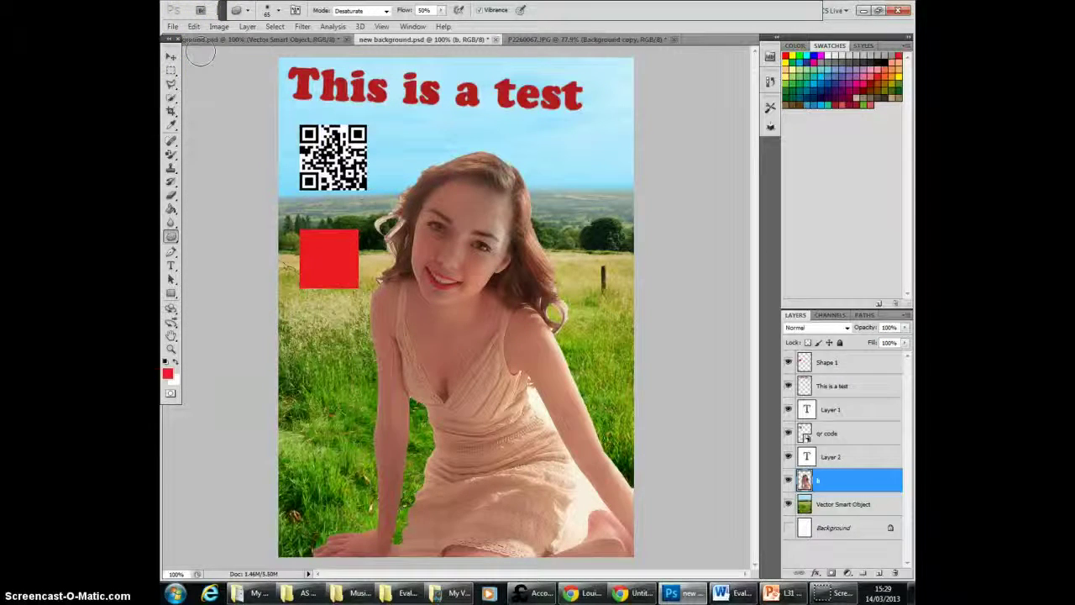
left_click(194, 26)
left_click(202, 58)
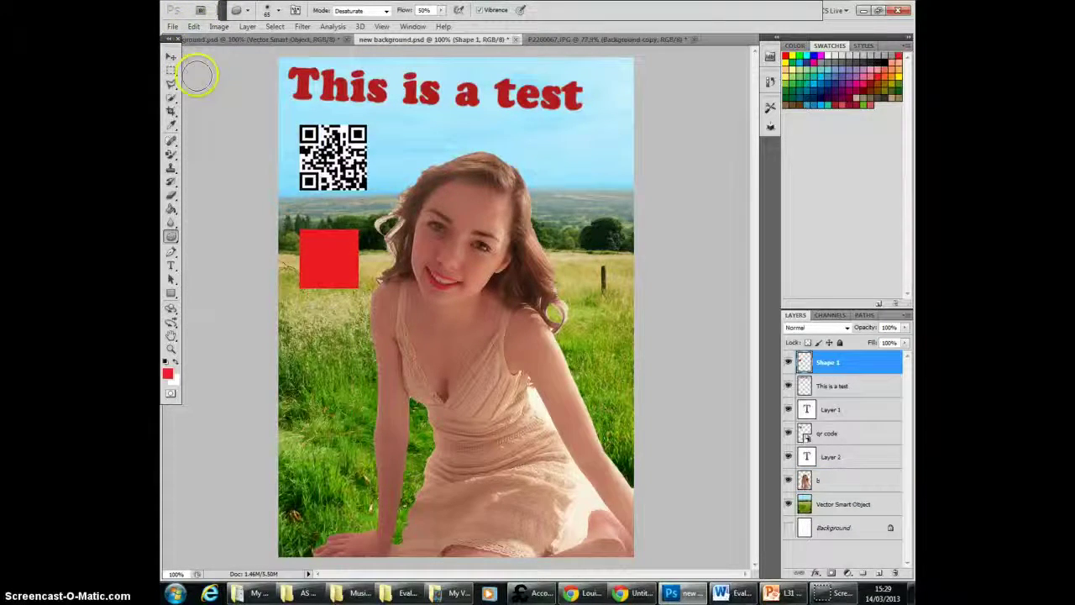
Step: Try the Sponge Tool again on the model's face on layer b, and undo the strokes
left_click(170, 237)
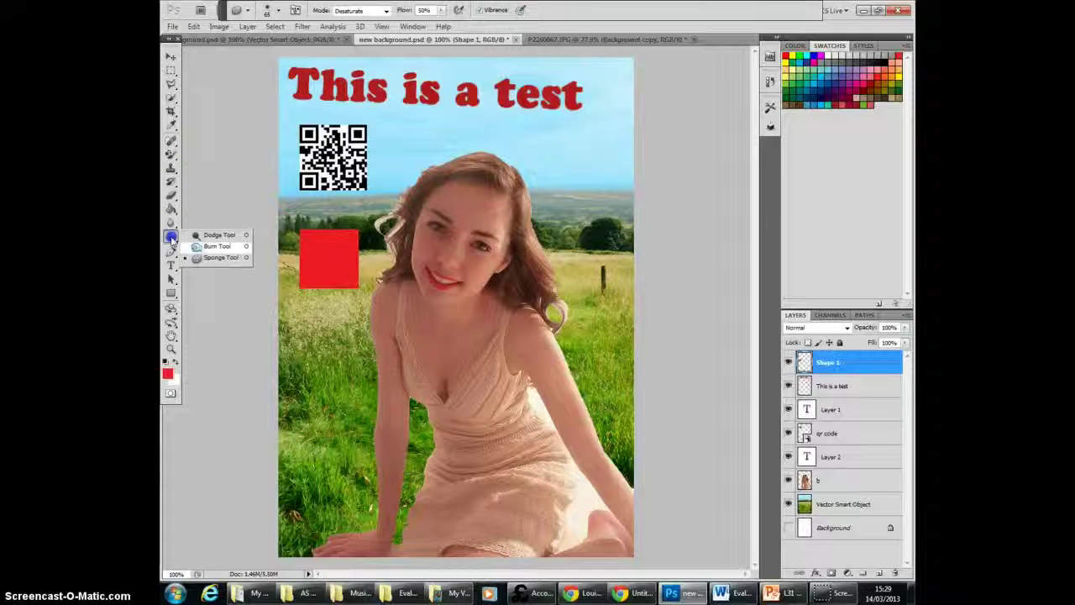
left_click(219, 257)
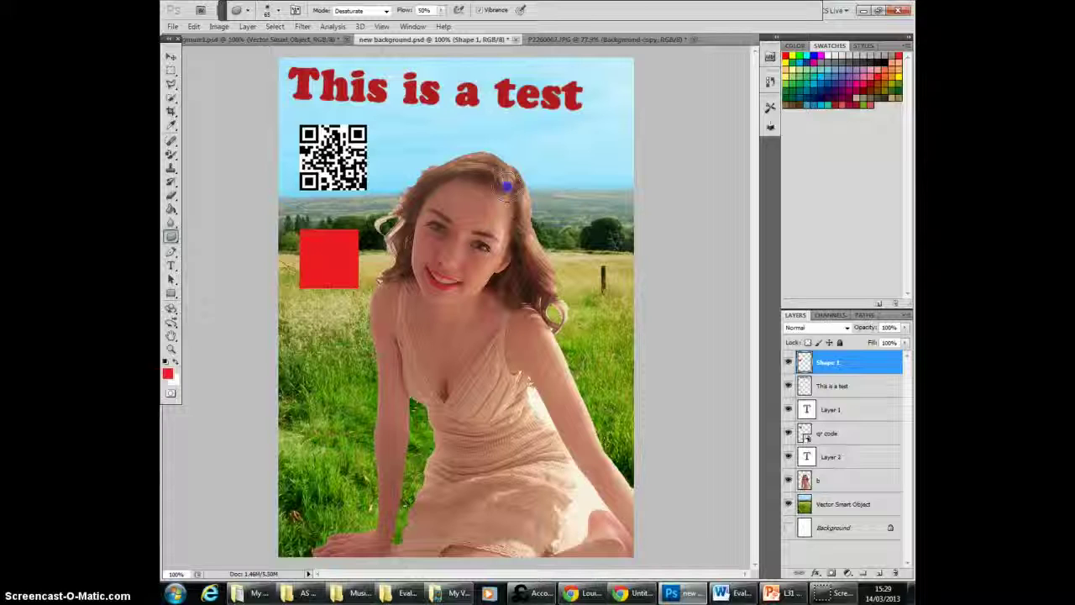
left_click(406, 275)
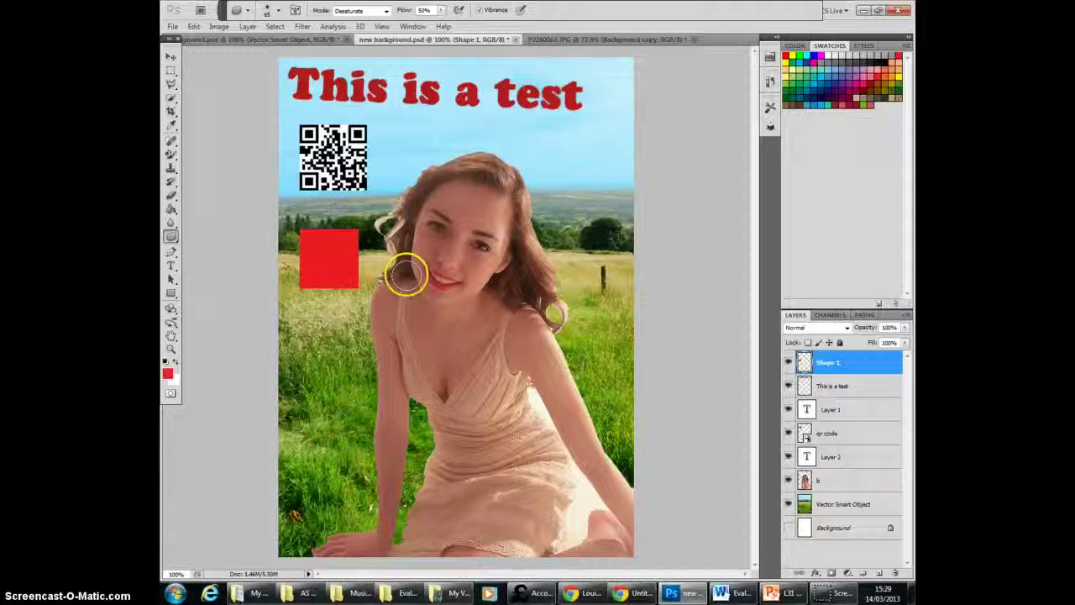
left_click(837, 479)
right_click(516, 214)
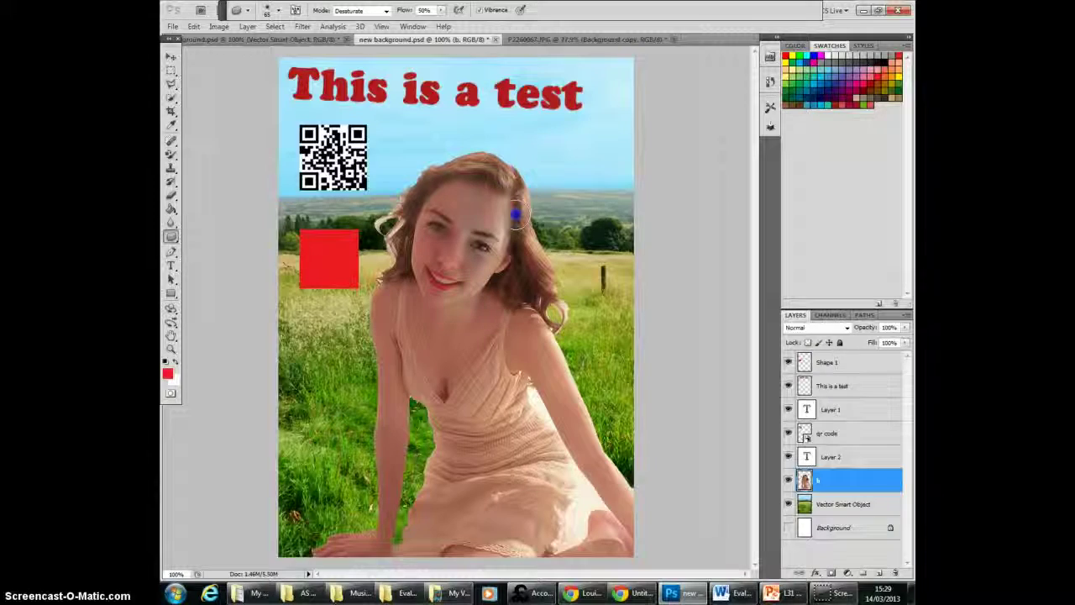
left_click(193, 26)
left_click(225, 63)
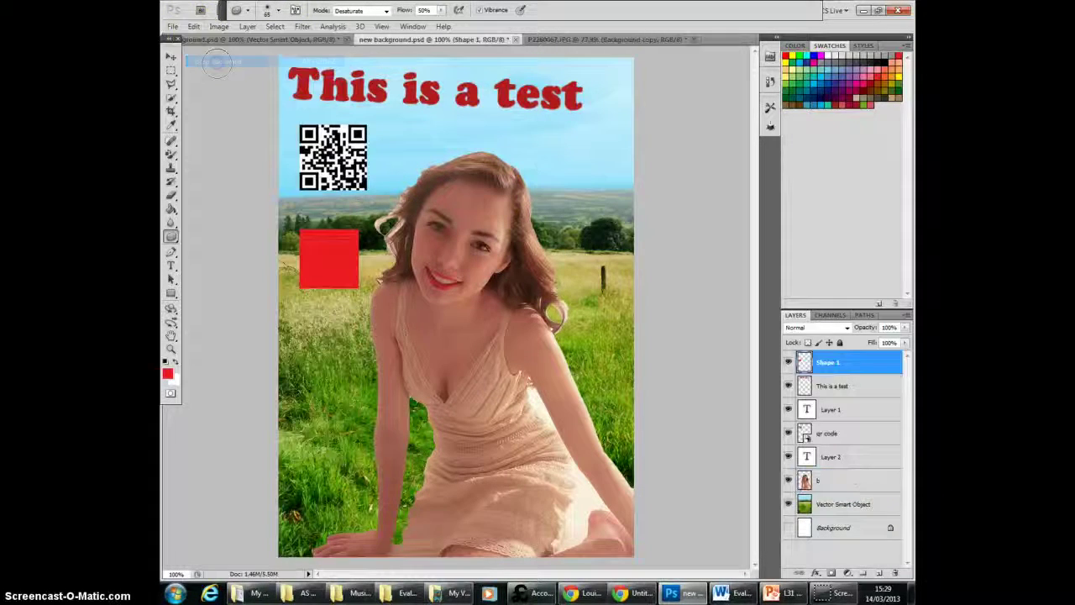
Step: Darken the midtones of the model's face, chest and both arms on layer b with the Burn Tool
left_click_drag(170, 237, 210, 242)
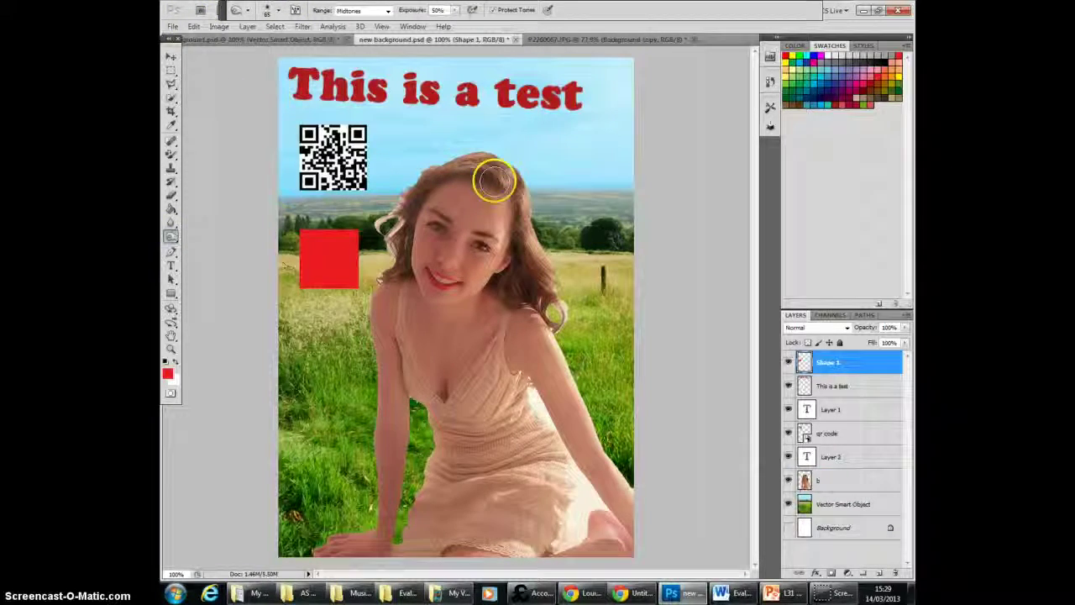
left_click(874, 480)
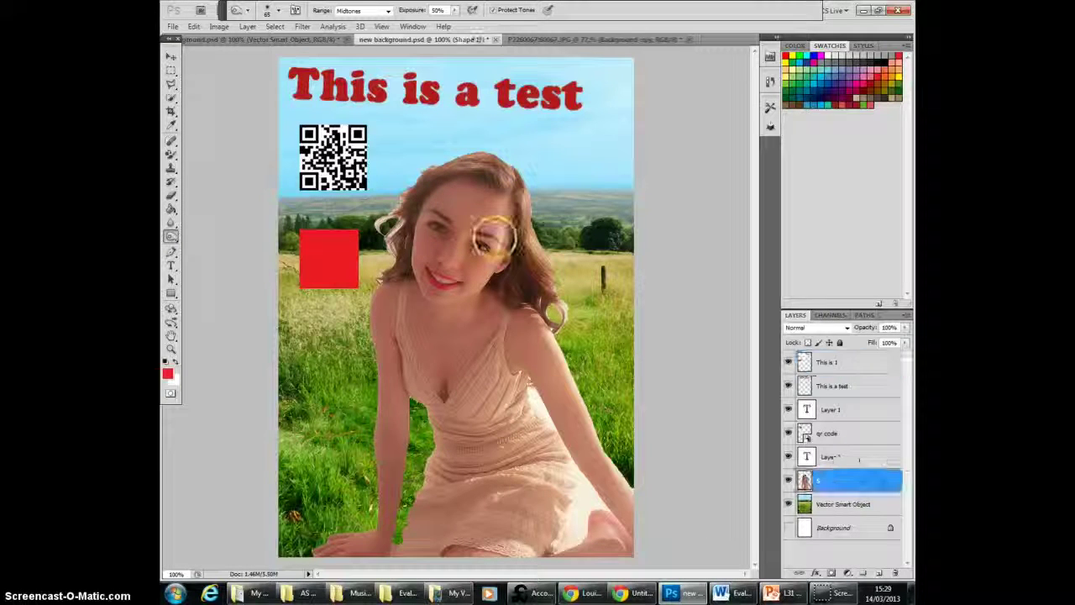
mouse_move(498, 214)
left_mouse_down()
mouse_move(455, 294)
mouse_move(434, 217)
mouse_move(397, 309)
left_mouse_up()
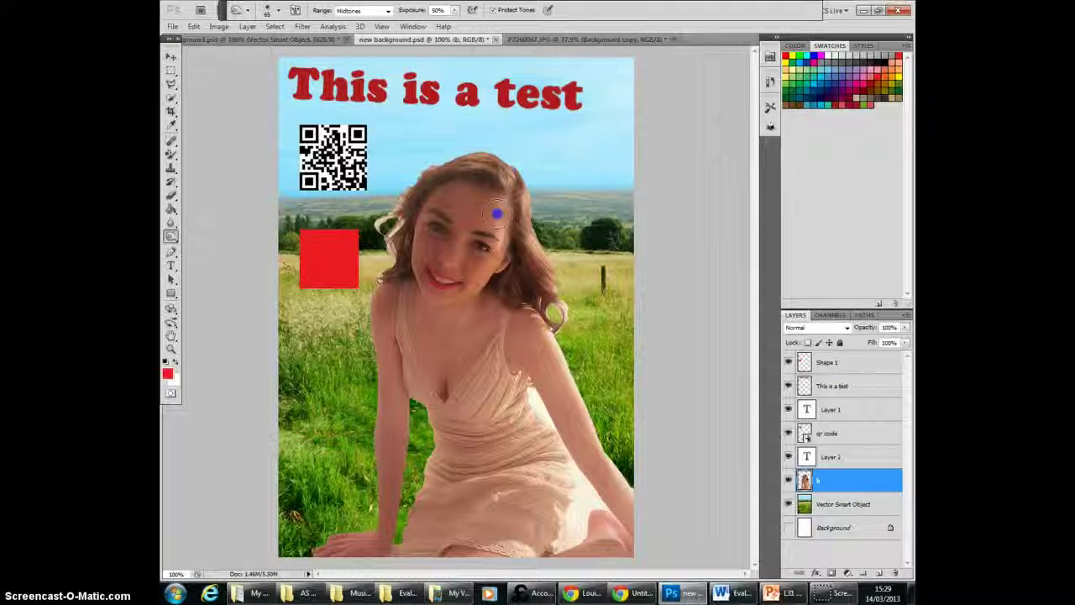
mouse_move(511, 311)
left_mouse_down()
mouse_move(537, 403)
mouse_move(578, 412)
mouse_move(608, 495)
left_mouse_up()
mouse_move(497, 214)
left_mouse_down()
mouse_move(506, 308)
mouse_move(440, 369)
mouse_move(453, 307)
mouse_move(423, 339)
left_mouse_up()
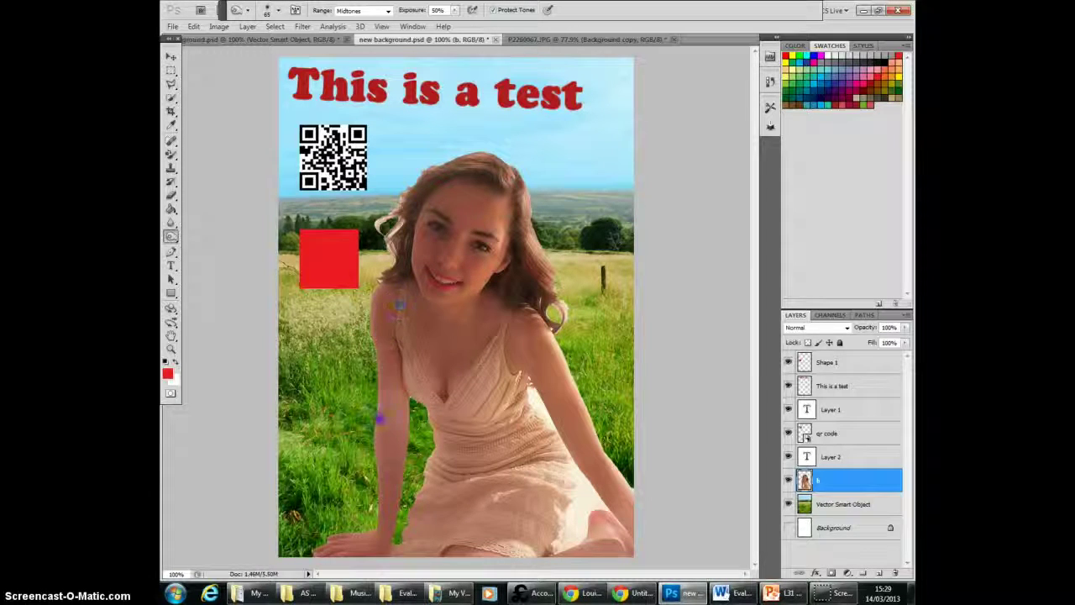
mouse_move(380, 417)
left_mouse_down()
mouse_move(355, 535)
mouse_move(379, 456)
mouse_move(319, 560)
mouse_move(414, 491)
left_mouse_up()
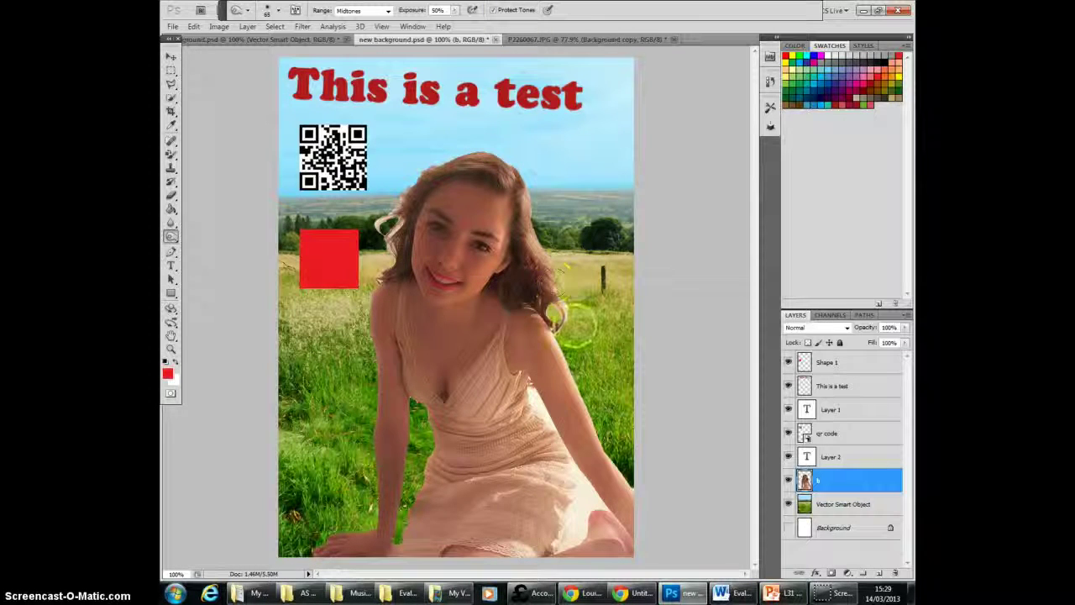
mouse_move(554, 312)
left_mouse_down()
mouse_move(576, 492)
mouse_move(621, 517)
left_mouse_up()
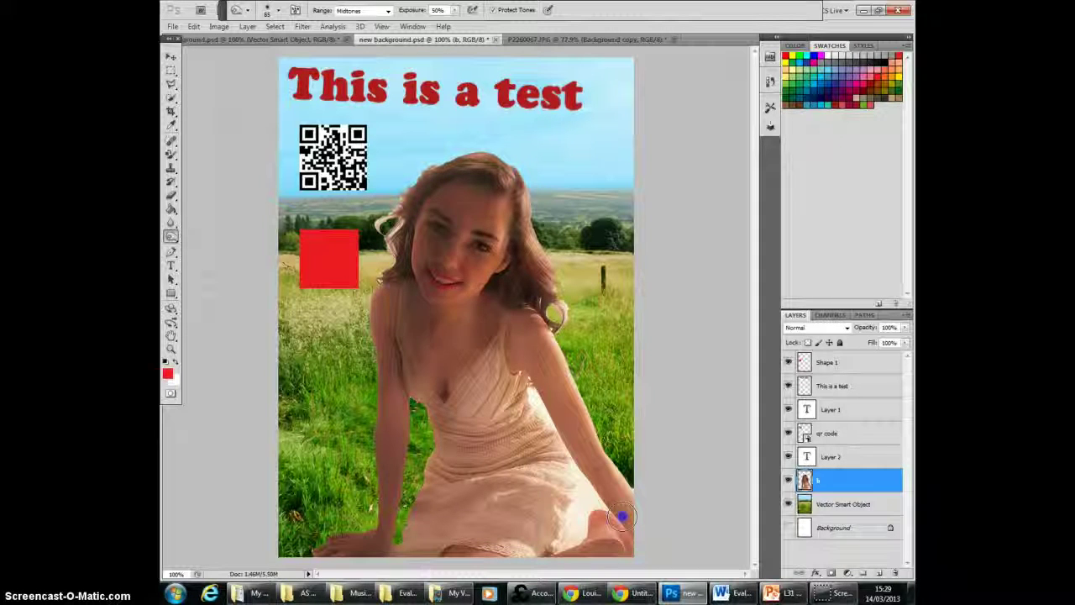
Step: Step backward through the history to undo all Burn Tool strokes on the model
left_click(193, 26)
left_click(206, 62)
left_click(193, 26)
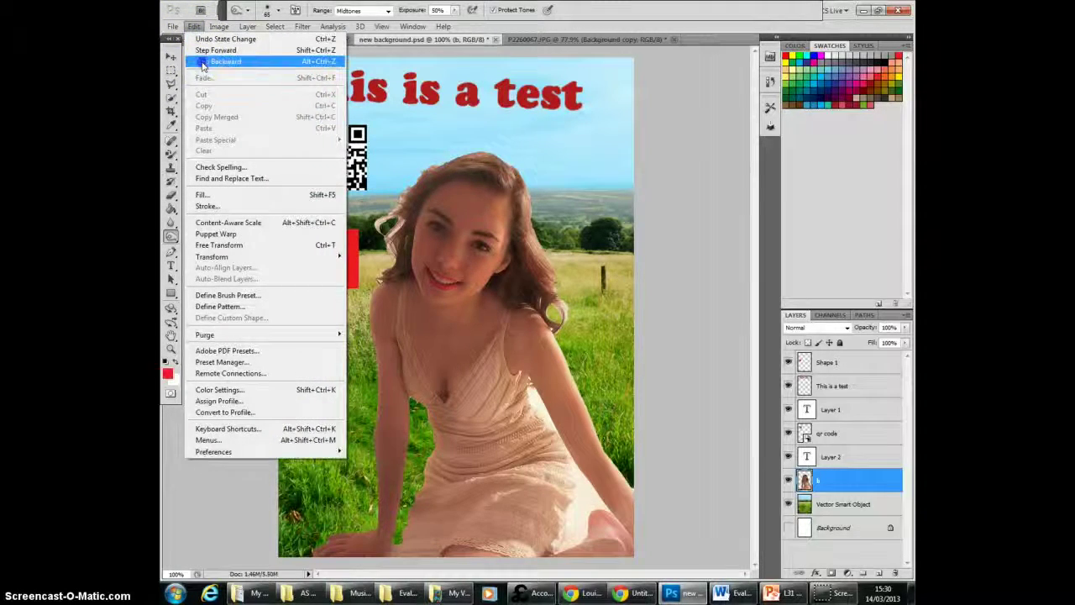
left_click(203, 63)
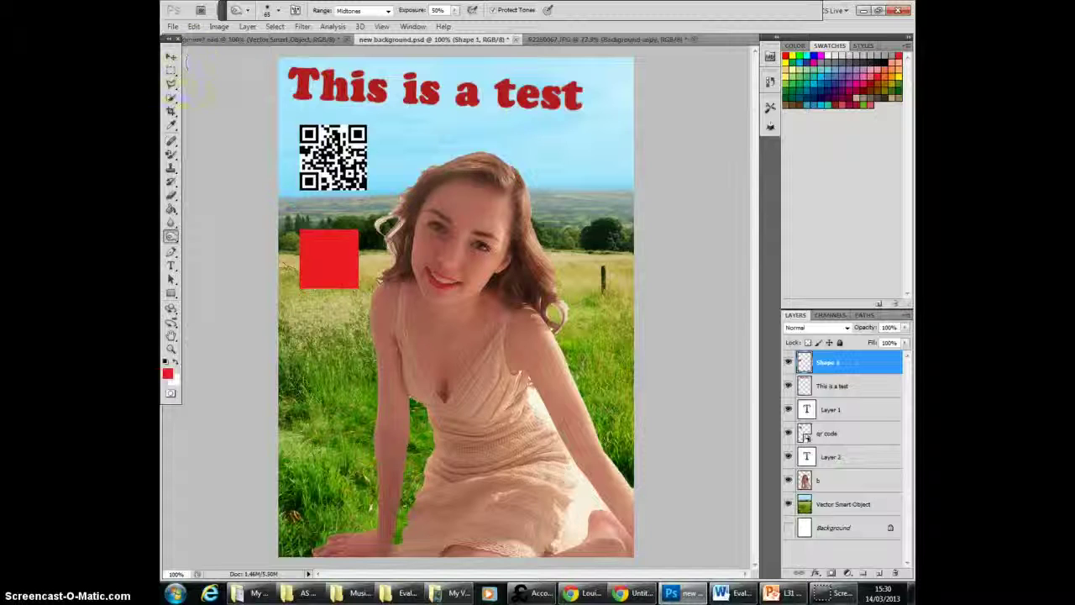
Step: Lighten the midtones of the model's hair, face, chest and dress on layer b with the Dodge Tool
left_click(170, 237)
left_click(215, 236)
left_click(483, 179)
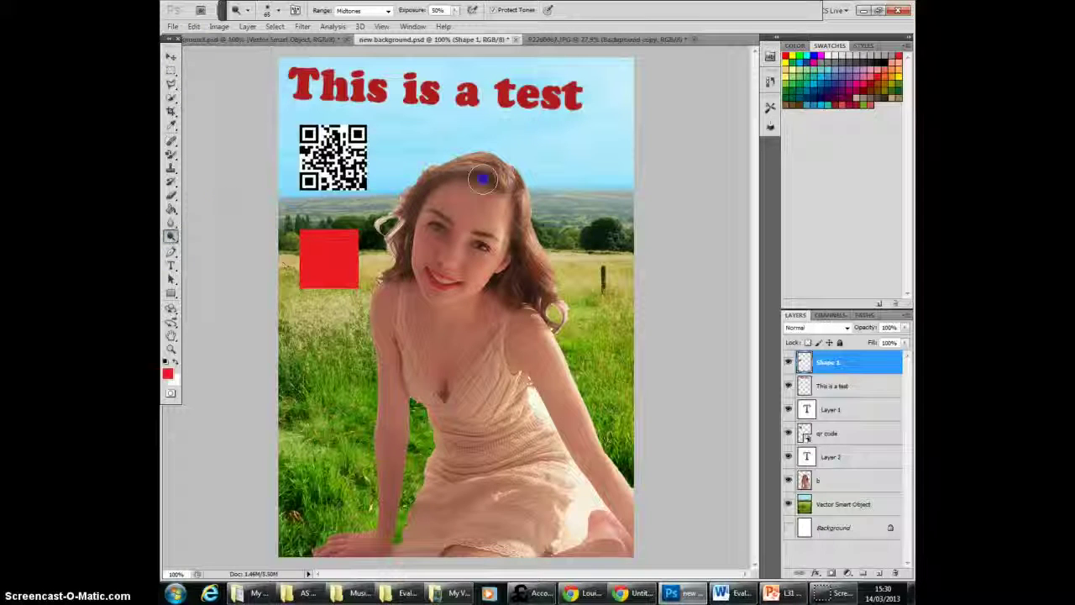
left_click(839, 480)
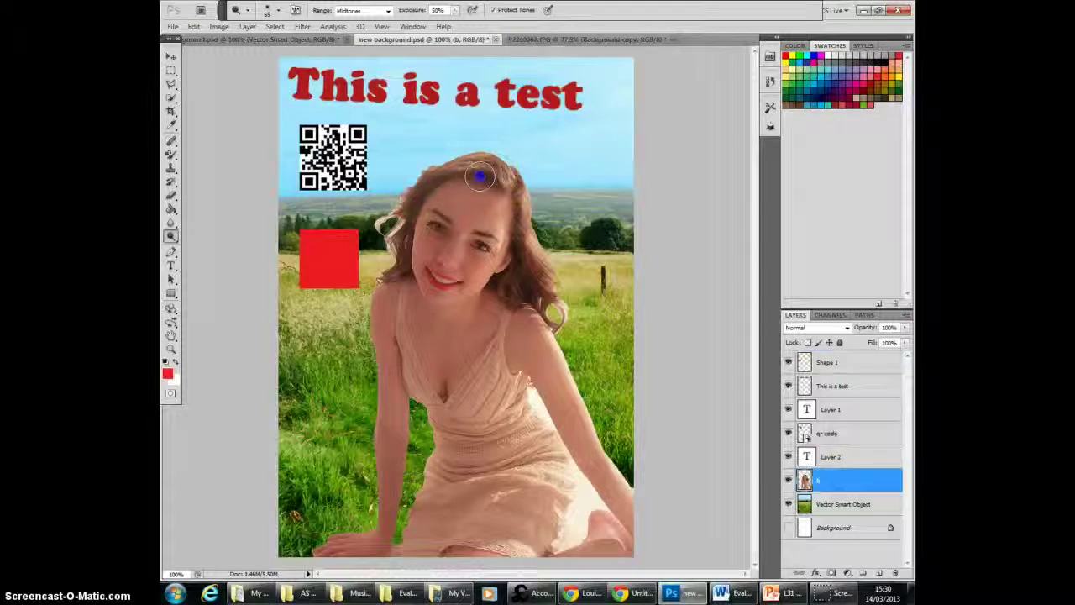
left_click_drag(479, 176, 451, 206)
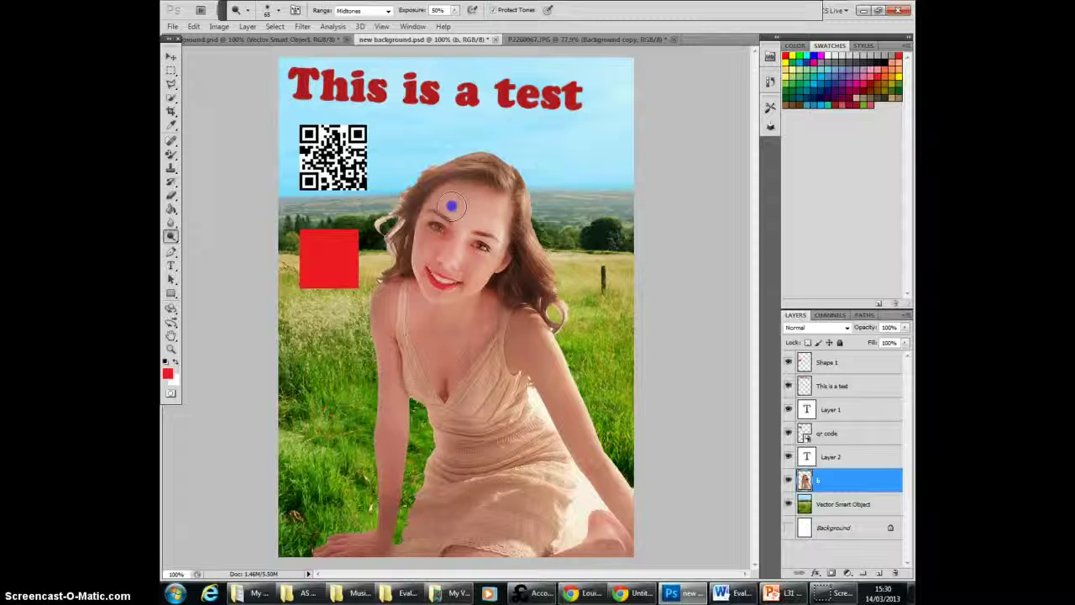
mouse_move(471, 279)
left_mouse_down()
mouse_move(497, 332)
mouse_move(514, 269)
mouse_move(557, 392)
mouse_move(665, 550)
mouse_move(631, 537)
mouse_move(622, 565)
mouse_move(477, 556)
mouse_move(570, 507)
mouse_move(439, 452)
left_mouse_up()
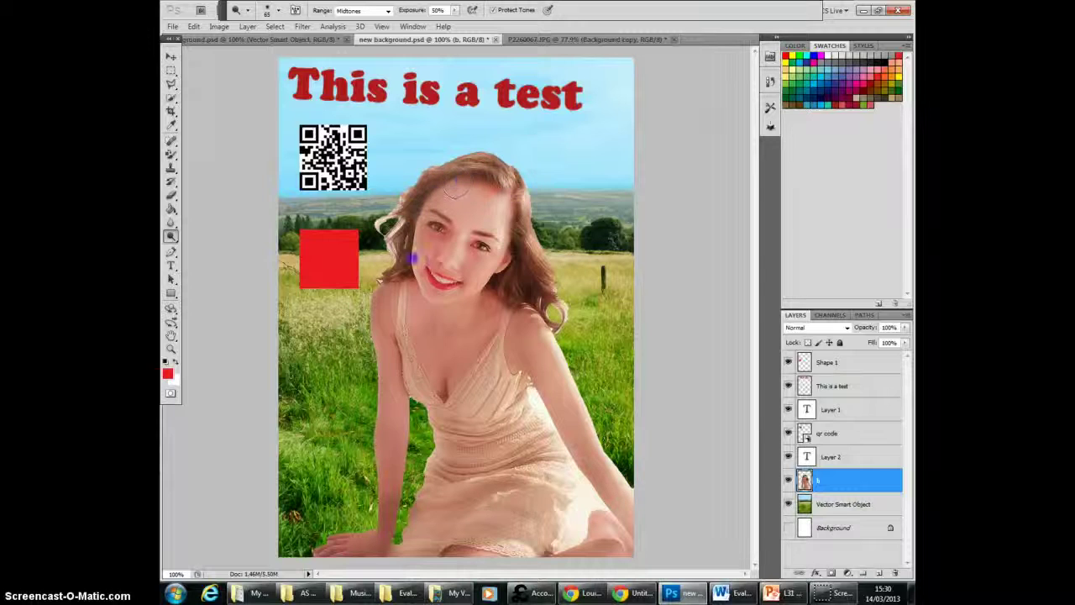
Step: Step backward through the history to undo all Dodge Tool strokes on the model
left_click(193, 26)
left_click(549, 117)
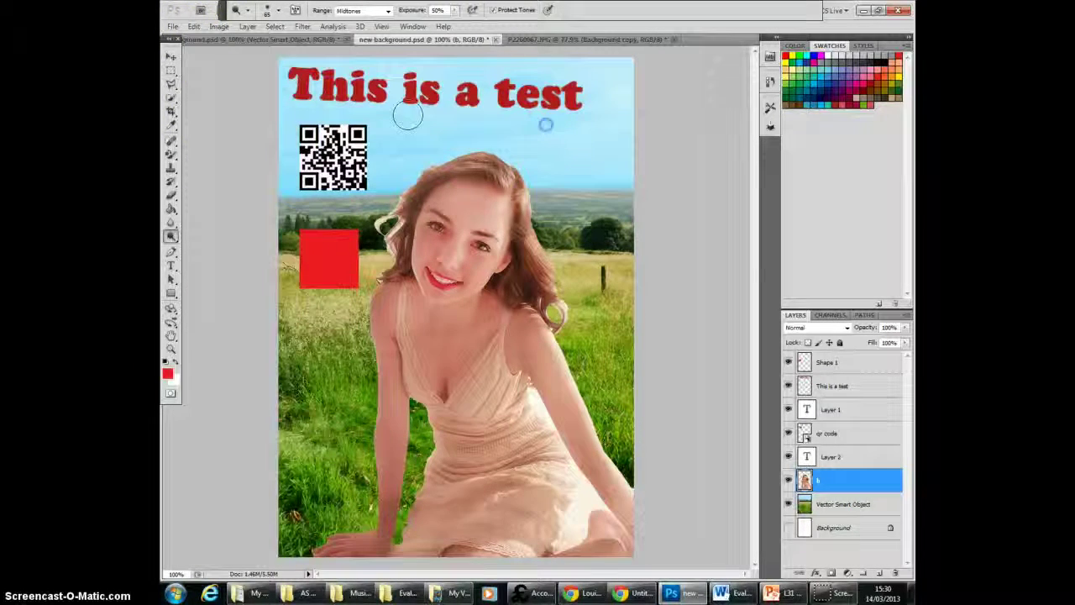
left_click(193, 26)
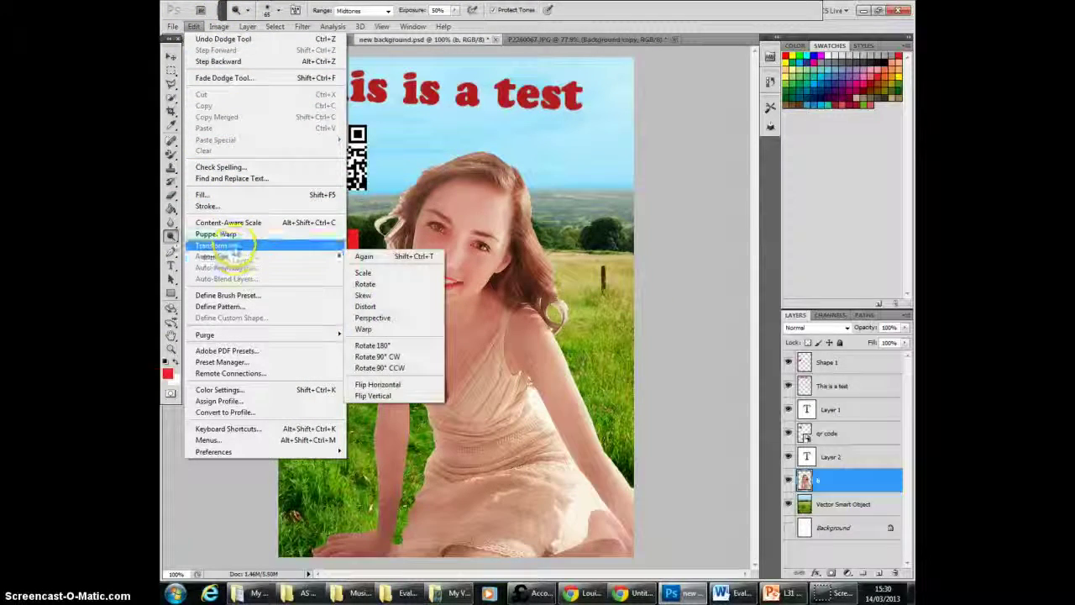
mouse_move(217, 29)
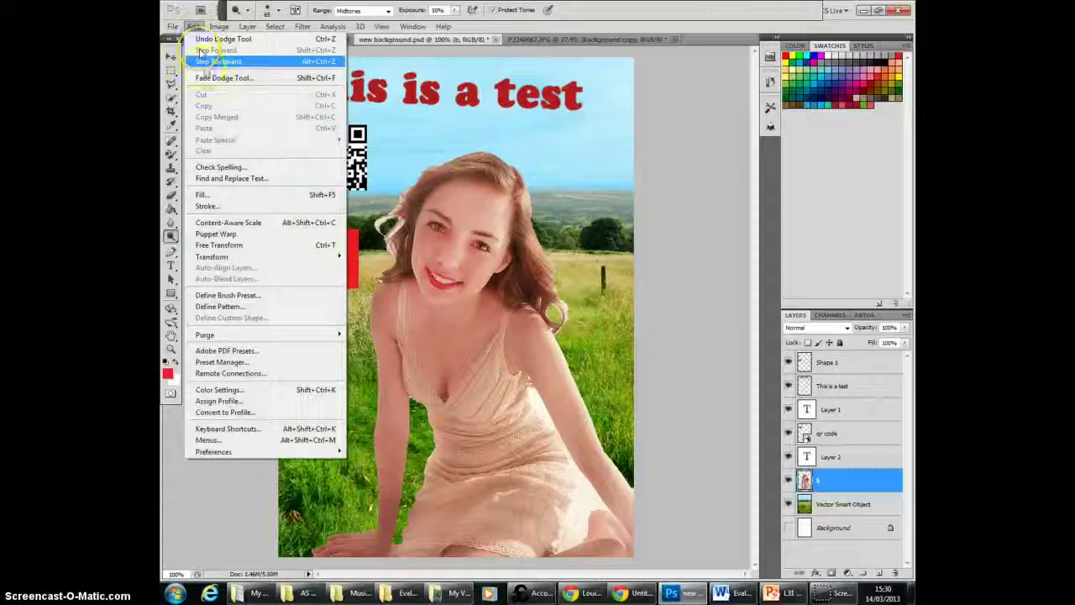
left_click(193, 26)
left_click(193, 26)
left_click(209, 60)
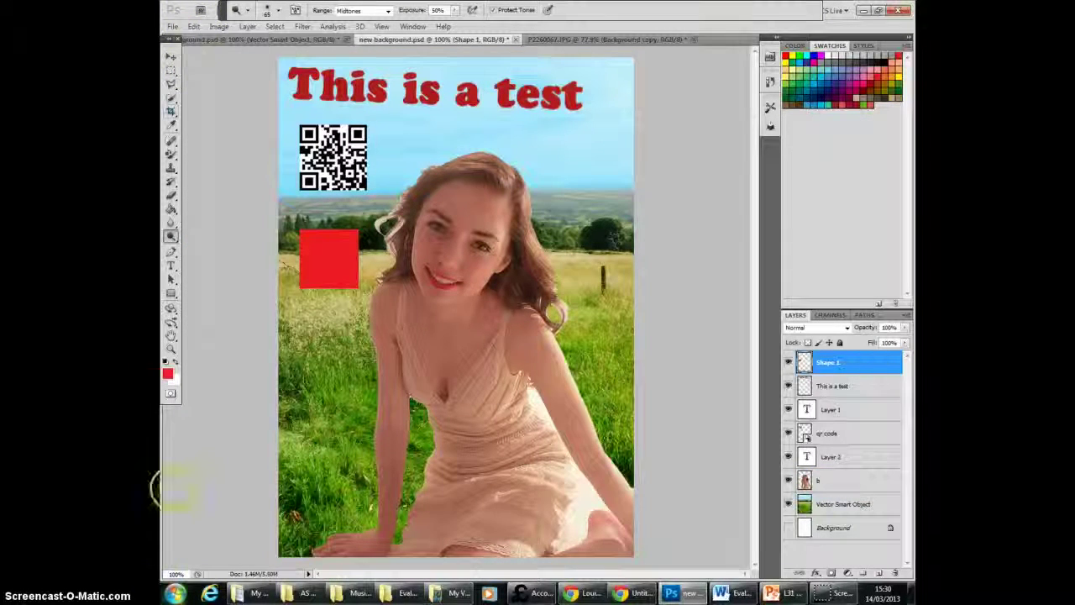
Step: Blur the model's face on layer b with the Blur Tool at 50% strength, and step backward to undo it
left_click(172, 223)
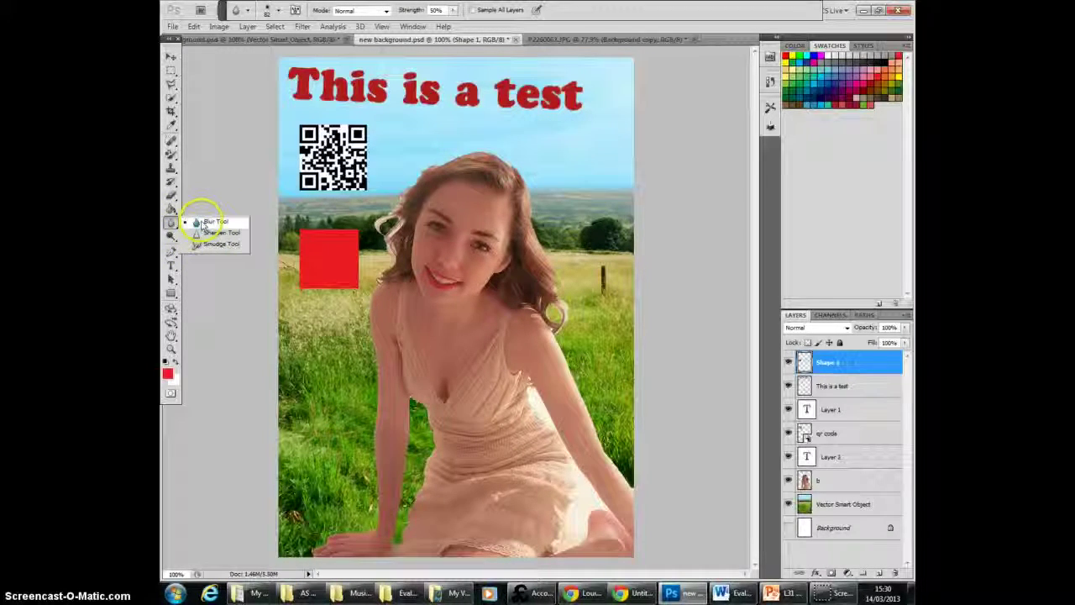
left_click(208, 221)
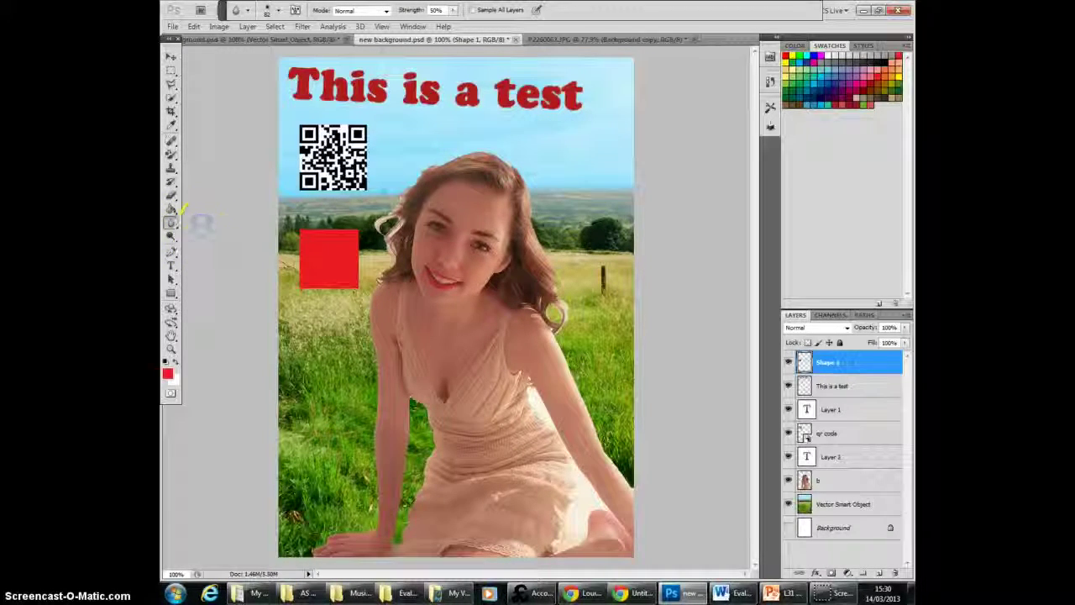
left_click(846, 480)
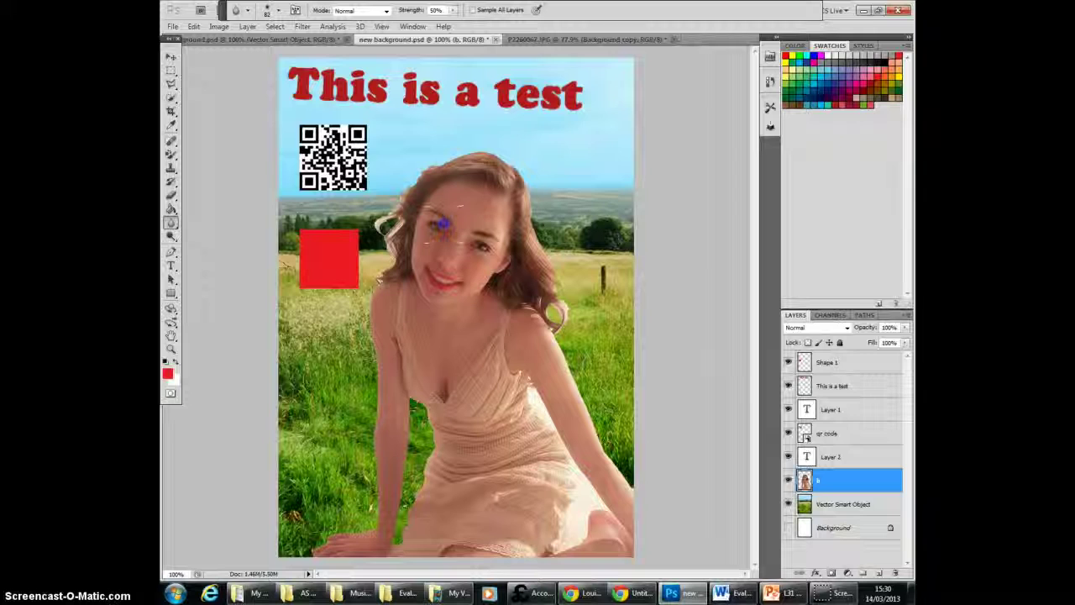
left_click(193, 27)
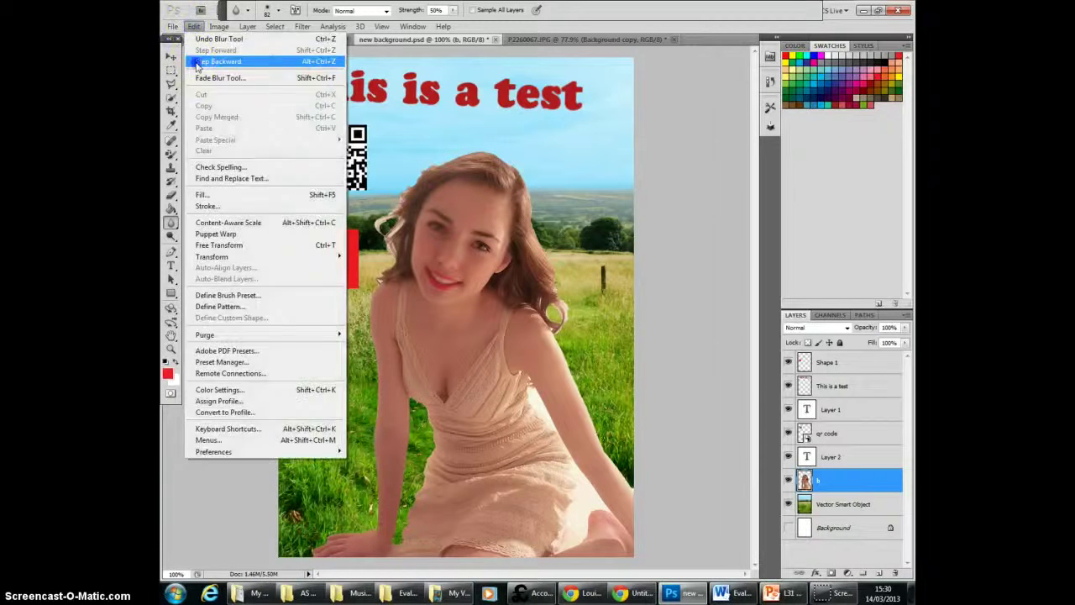
left_click(196, 62)
Step: Sharpen the model's face on layer b with a 75 px Sharpen Tool brush, and step backward to undo it
right_click(171, 223)
left_click(220, 233)
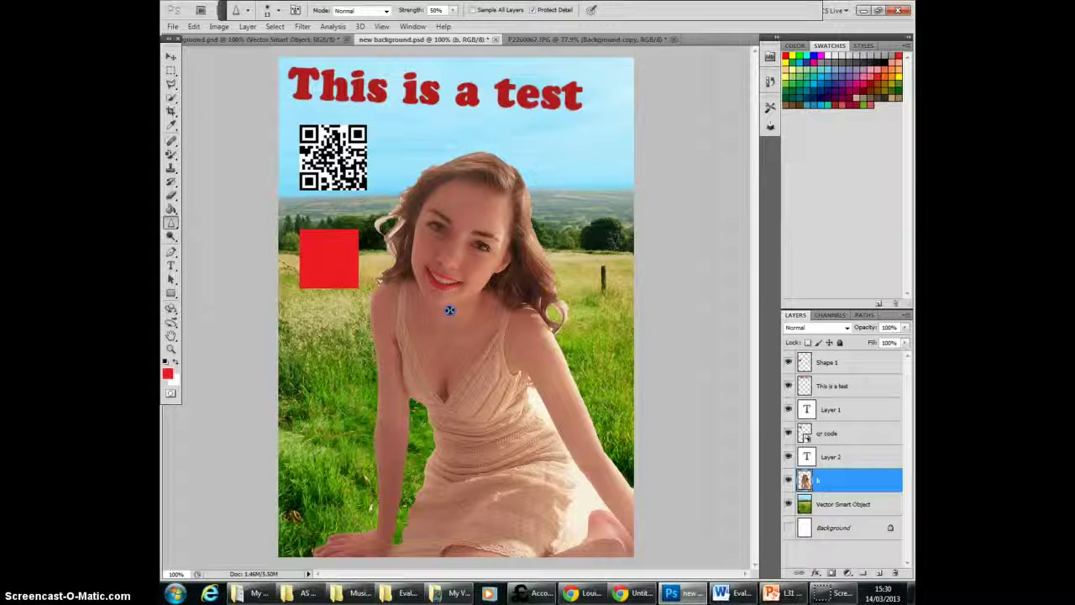
left_click(278, 10)
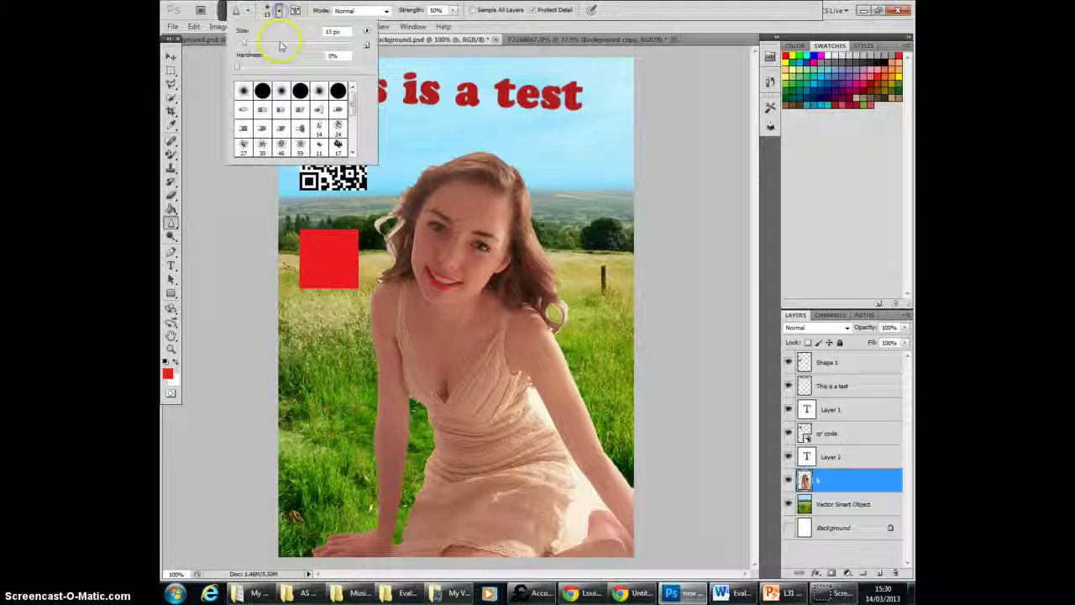
left_click(279, 42)
left_click(478, 194)
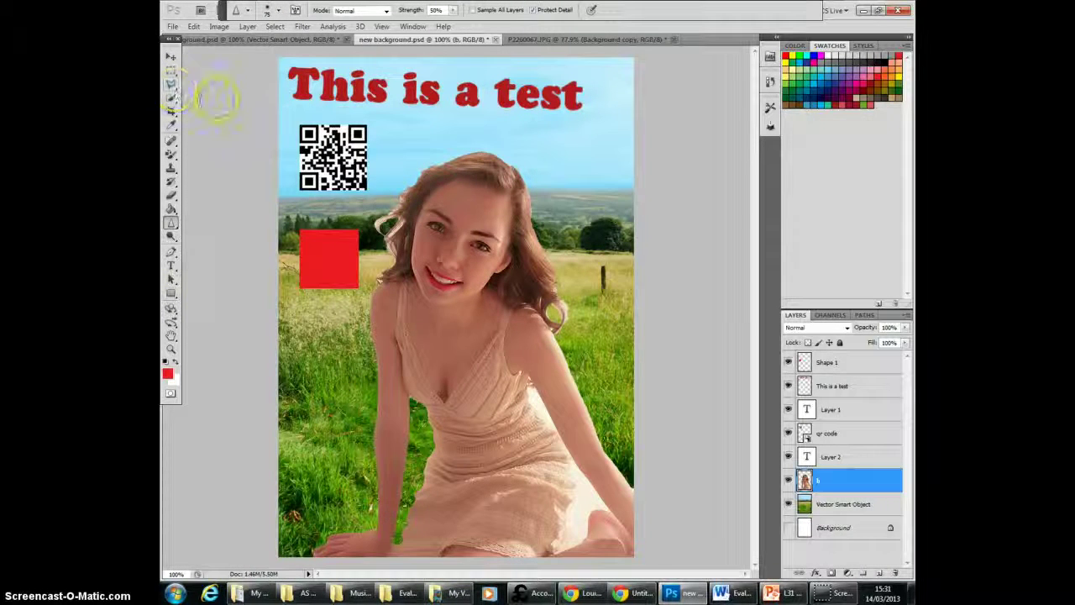
left_click(200, 28)
left_click(208, 60)
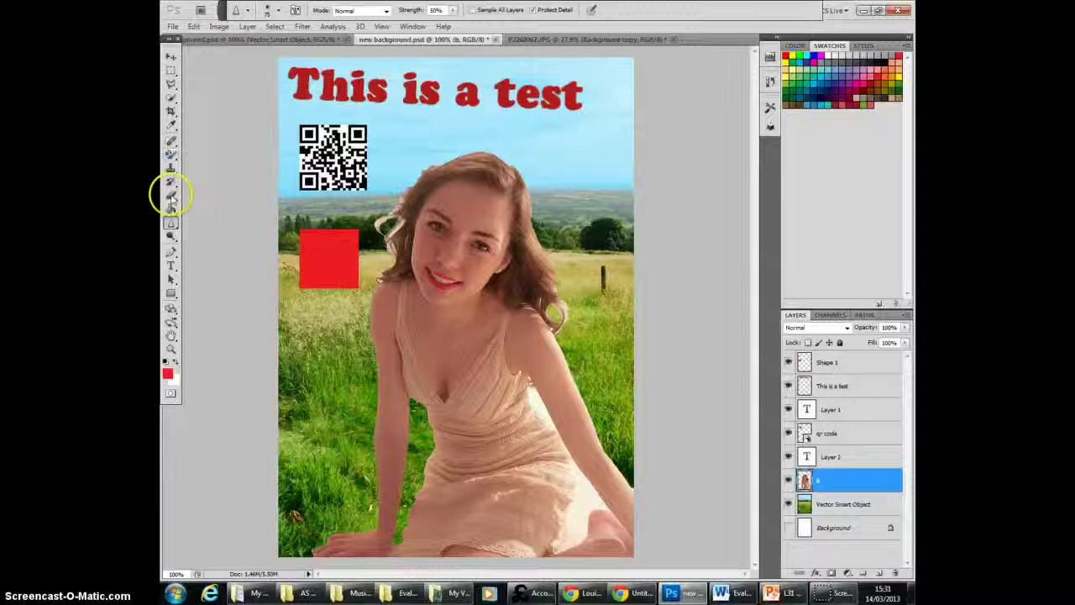
Step: Smudge the model's face and hair on layer b with a 65 px Smudge Tool brush, and step backward to undo it
right_click(172, 221)
left_click(214, 242)
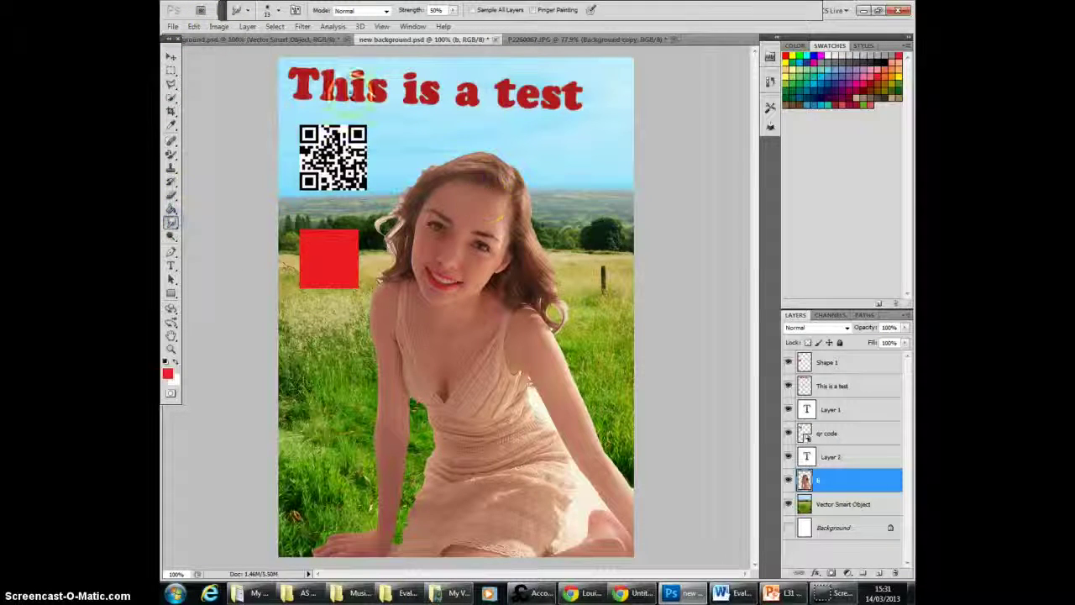
left_click(278, 11)
left_click(273, 44)
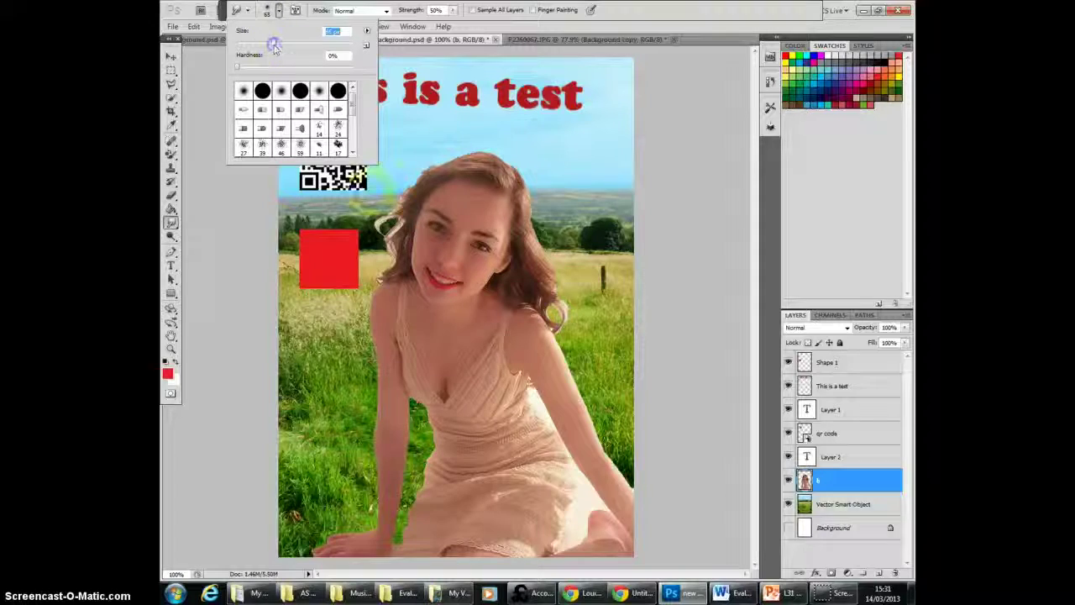
left_click_drag(473, 180, 477, 177)
left_click(195, 26)
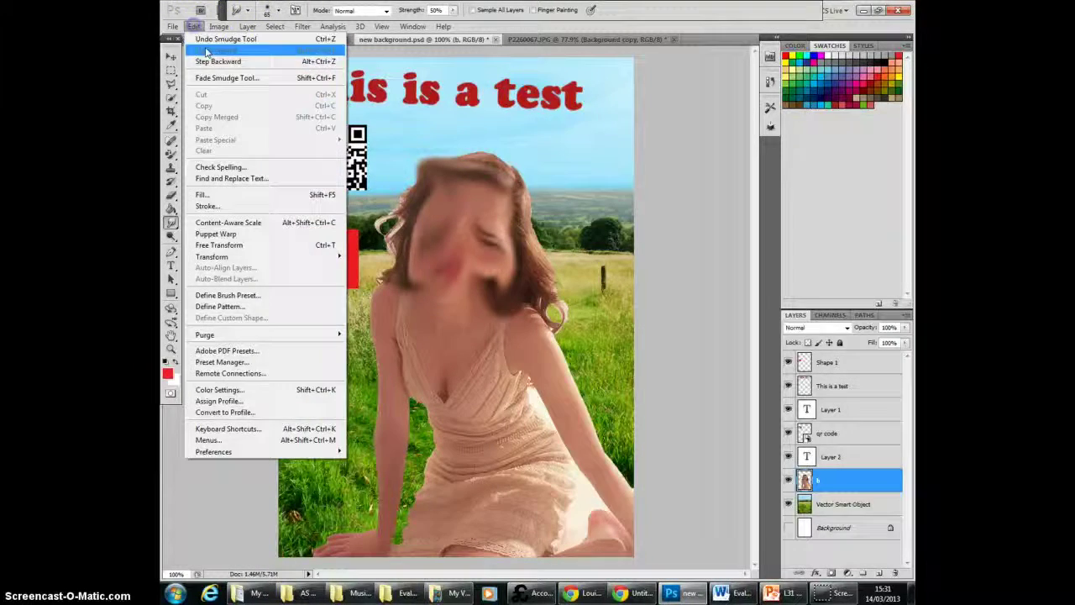
left_click(210, 63)
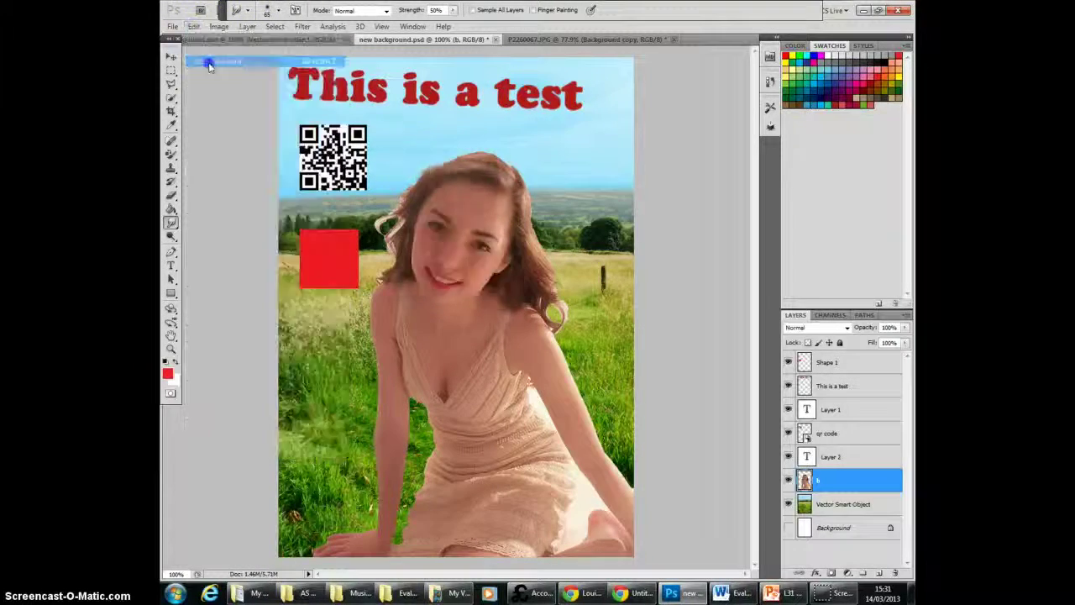
left_click(171, 207)
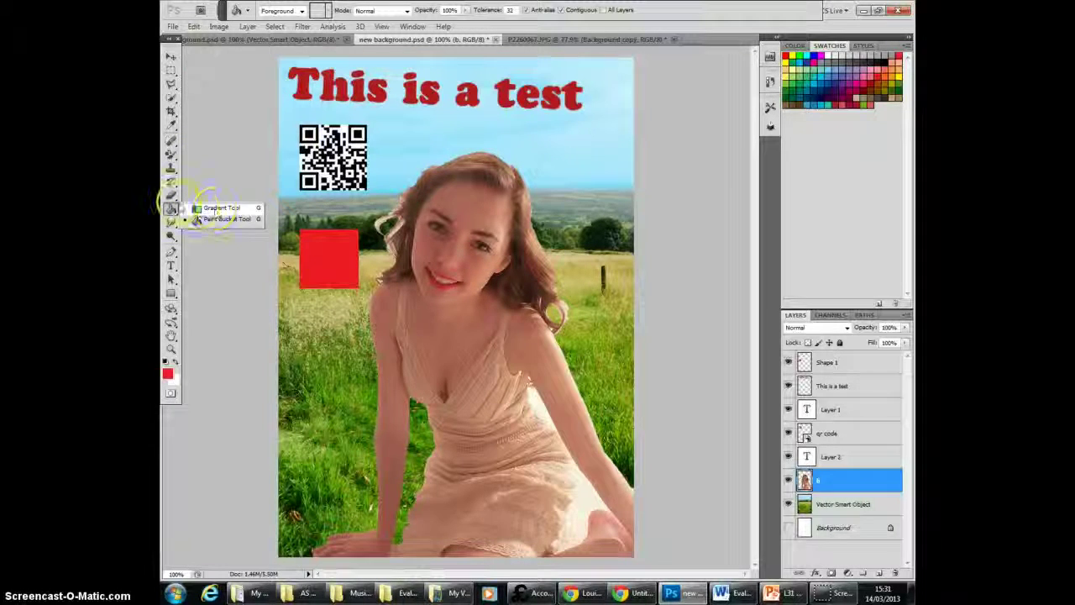
right_click(172, 196)
right_click(173, 183)
right_click(172, 183)
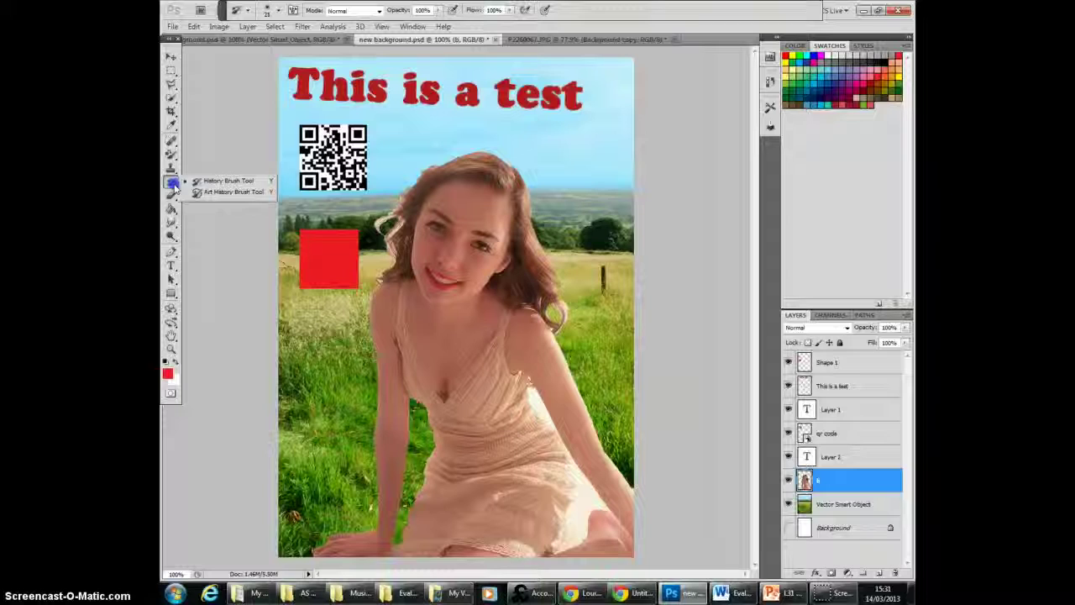
right_click(172, 169)
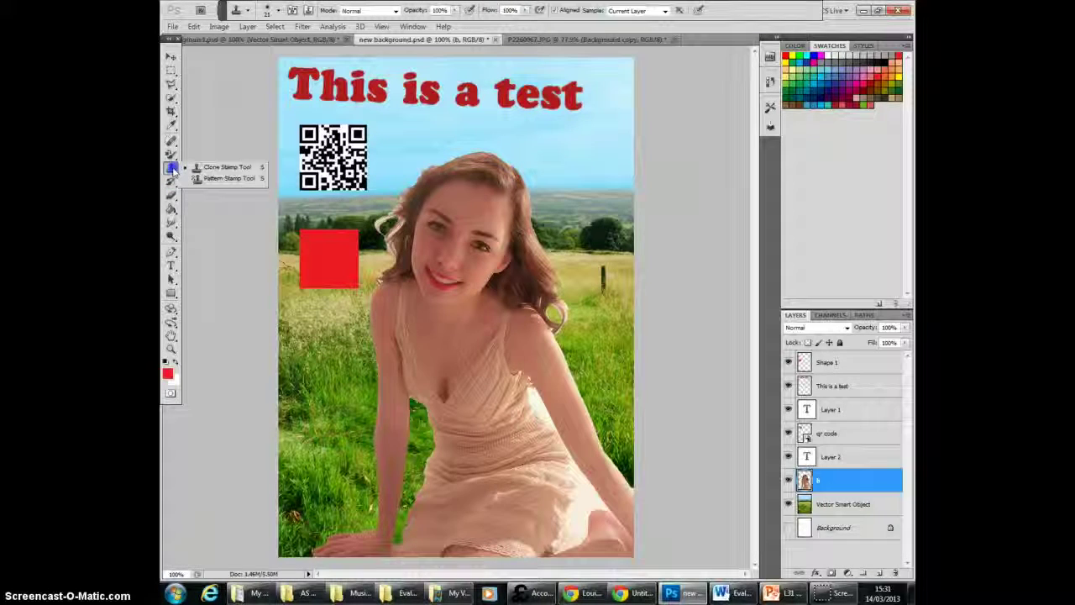
Step: Paint a red vertical stroke below the red square with the 13 px Brush Tool and a thin line beside it with the Pencil Tool
right_click(172, 154)
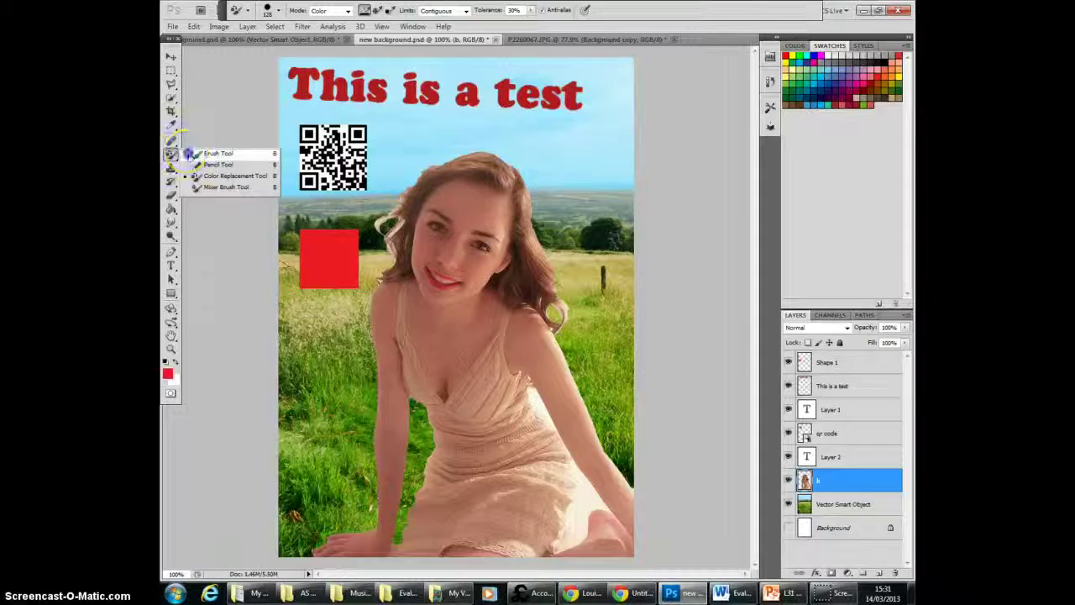
left_click(217, 153)
left_click_drag(310, 318, 308, 403)
right_click(171, 152)
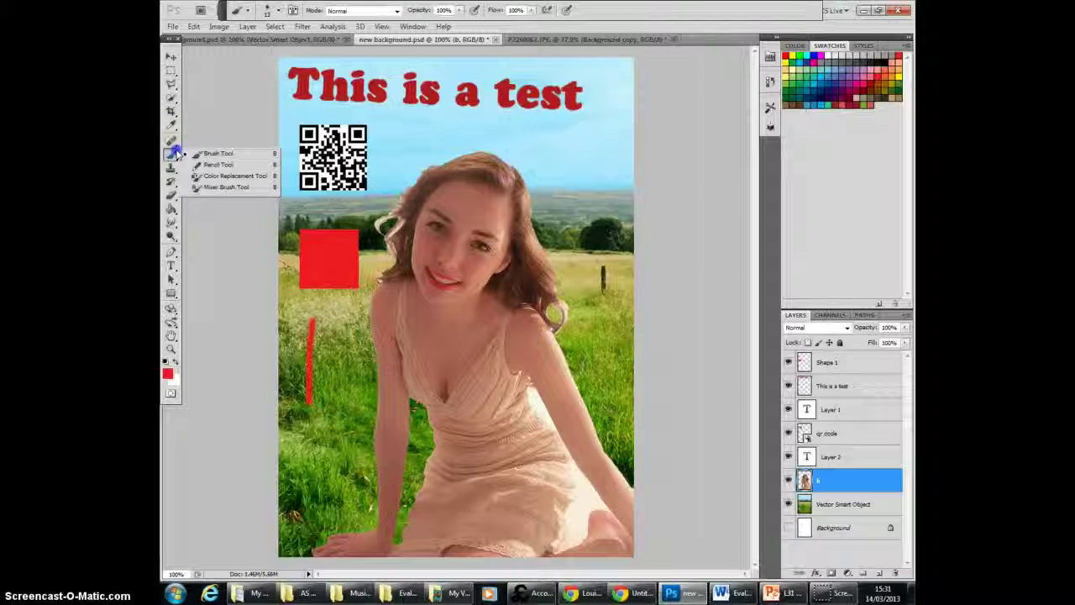
left_click(217, 163)
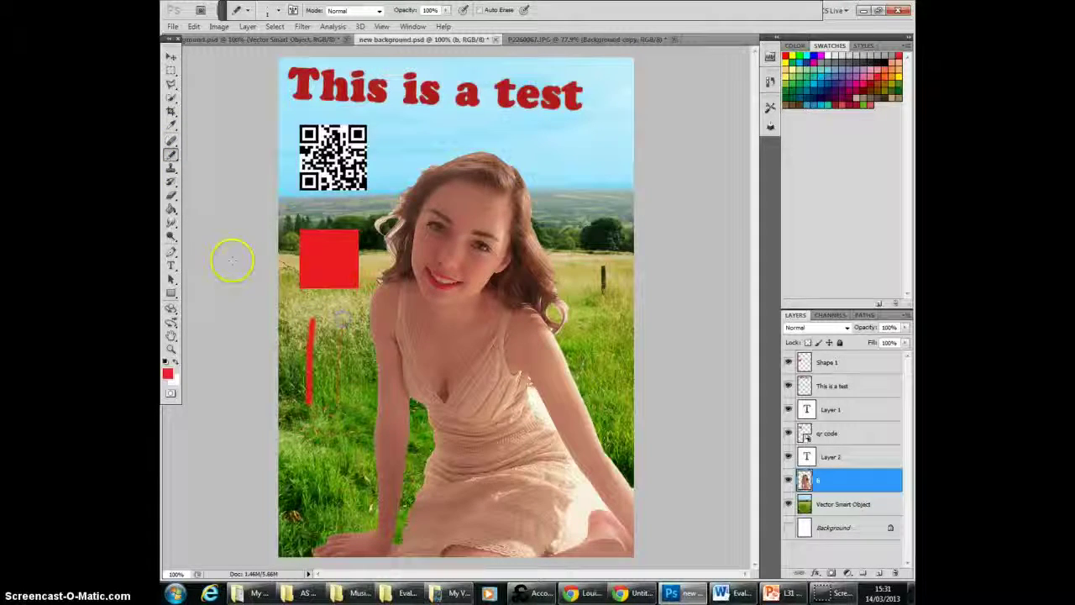
Step: Try the Red Eye Tool on both of the model's eyes with 50% pupil size and darken amount, and undo it
left_click(174, 143)
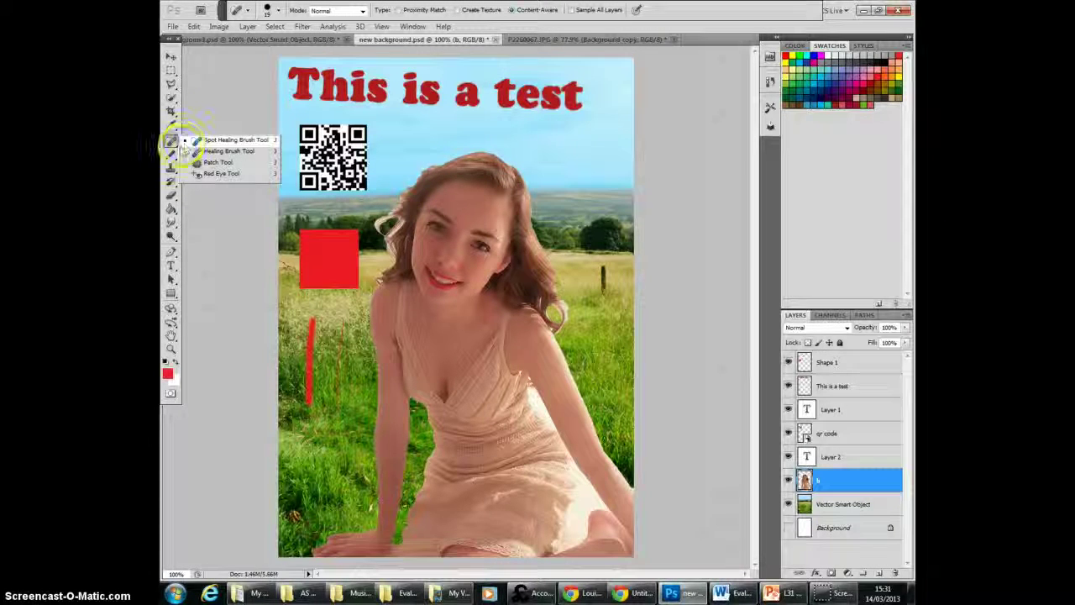
left_click(205, 174)
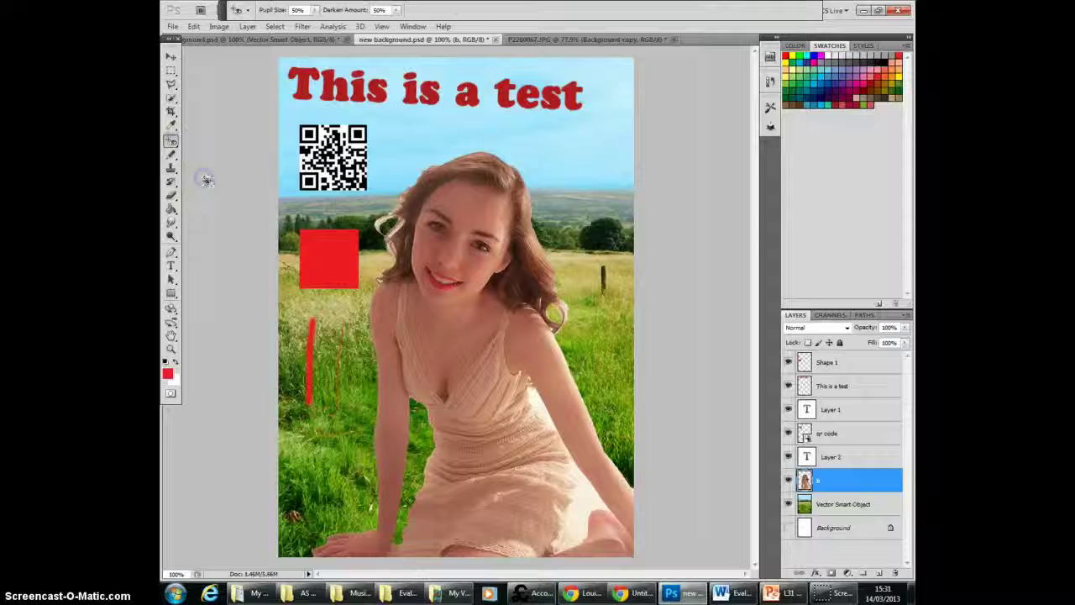
left_click(437, 228)
left_click(479, 241)
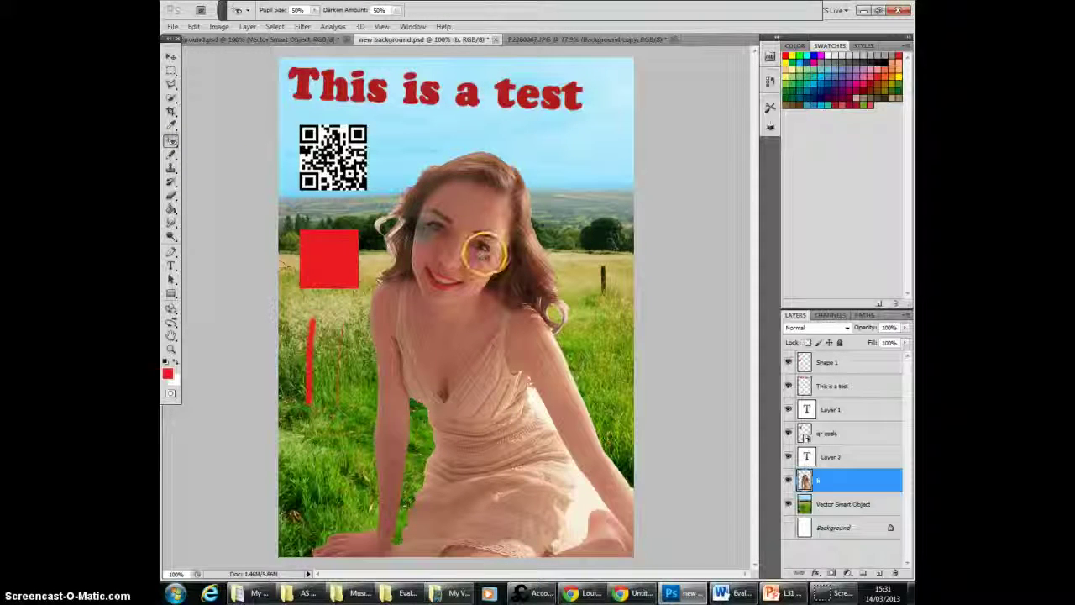
left_click(194, 26)
left_click(210, 37)
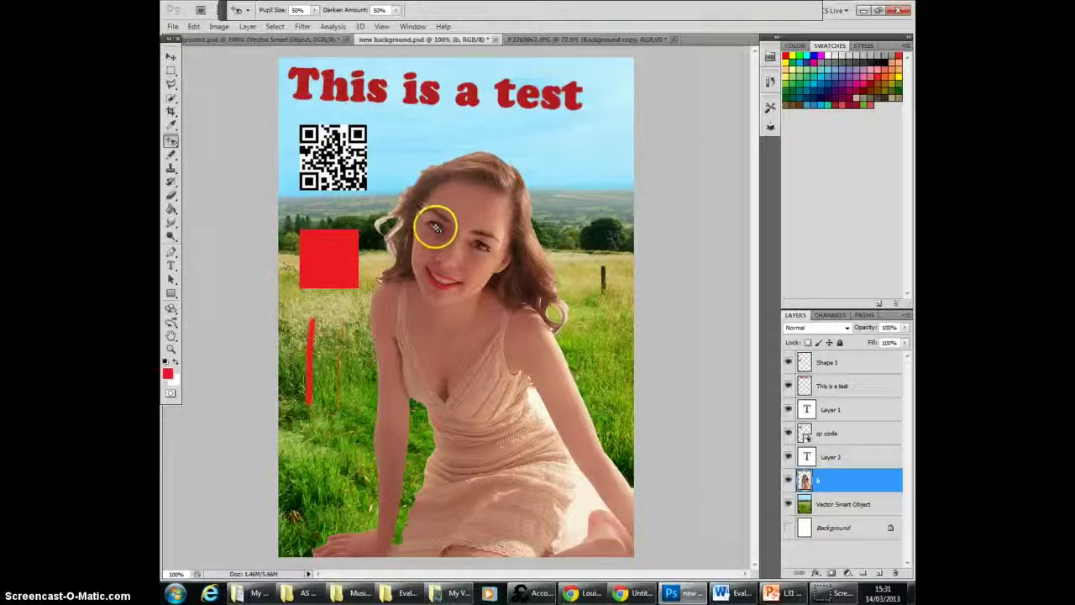
Step: Apply the Red Eye Tool again to one of the model's eyes in a closer view, and step backward to undo it
scroll(422, 247, "up", 5)
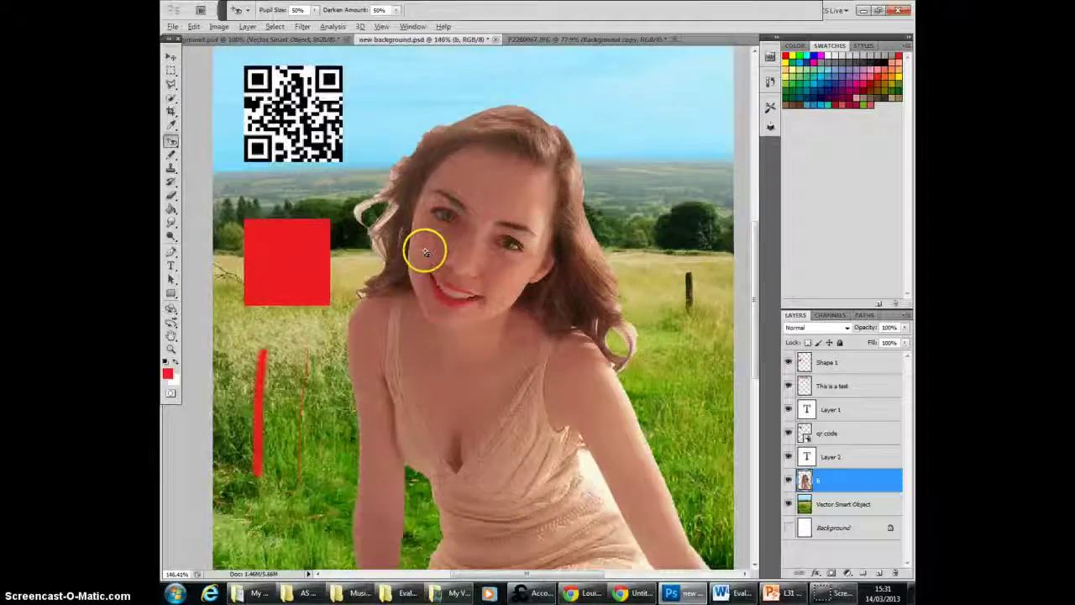
left_click(458, 205)
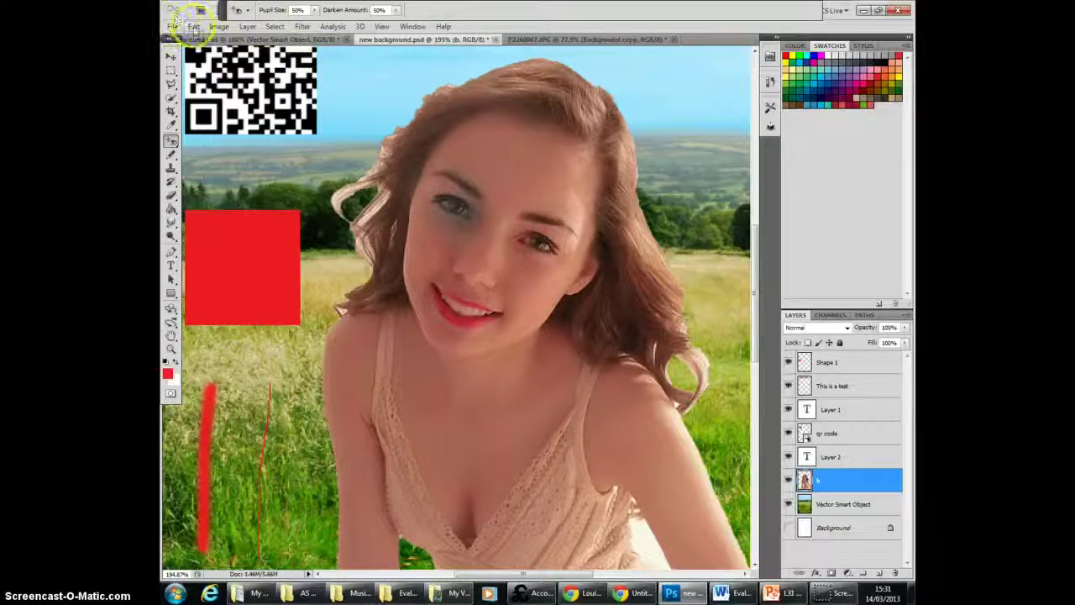
left_click(194, 27)
left_click(216, 61)
Step: Try the Red Eye Tool on the model's pupil at over 1000% magnification, and undo the red eye removal
scroll(216, 74, "up", 5)
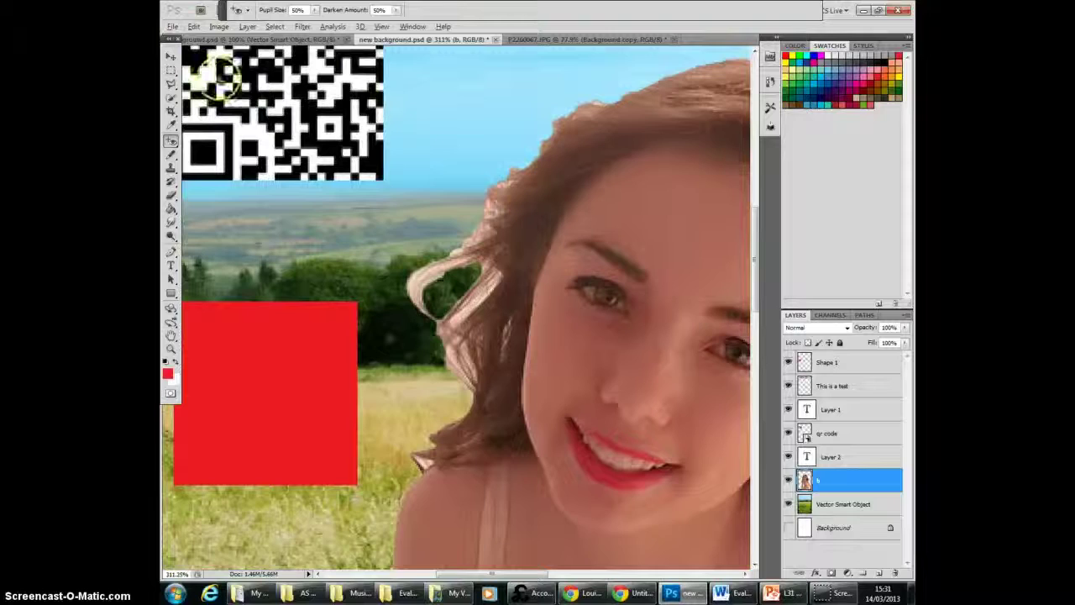
scroll(651, 323, "up", 5)
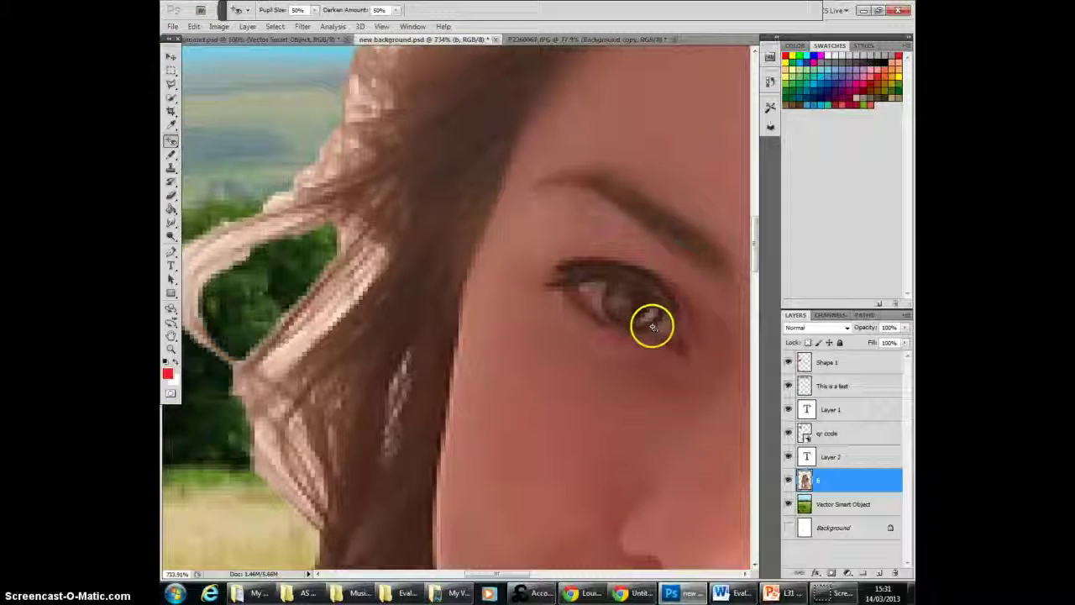
scroll(643, 312, "up", 2)
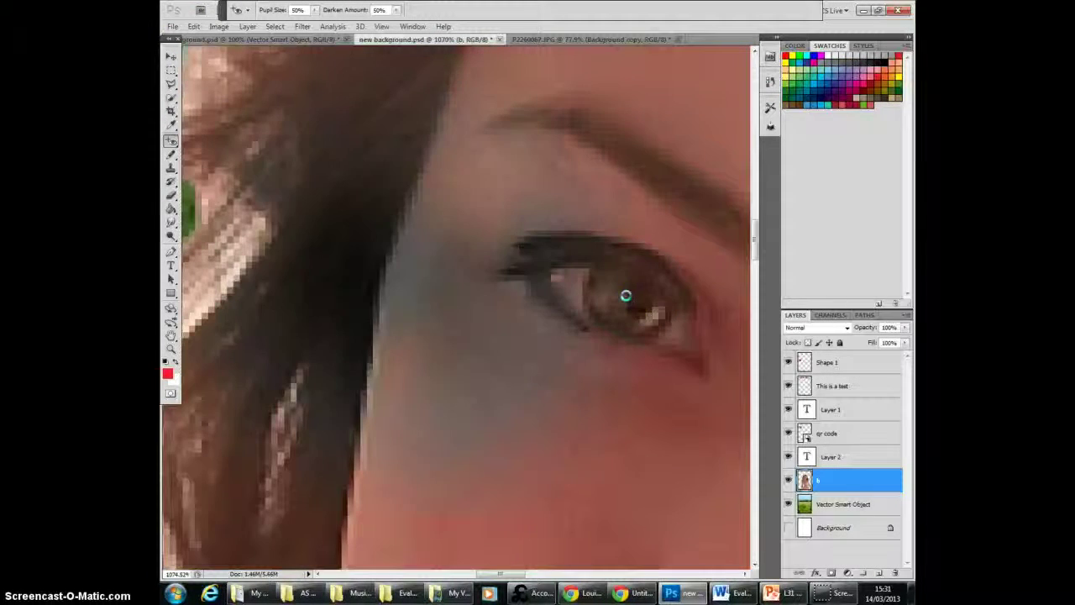
left_click(194, 26)
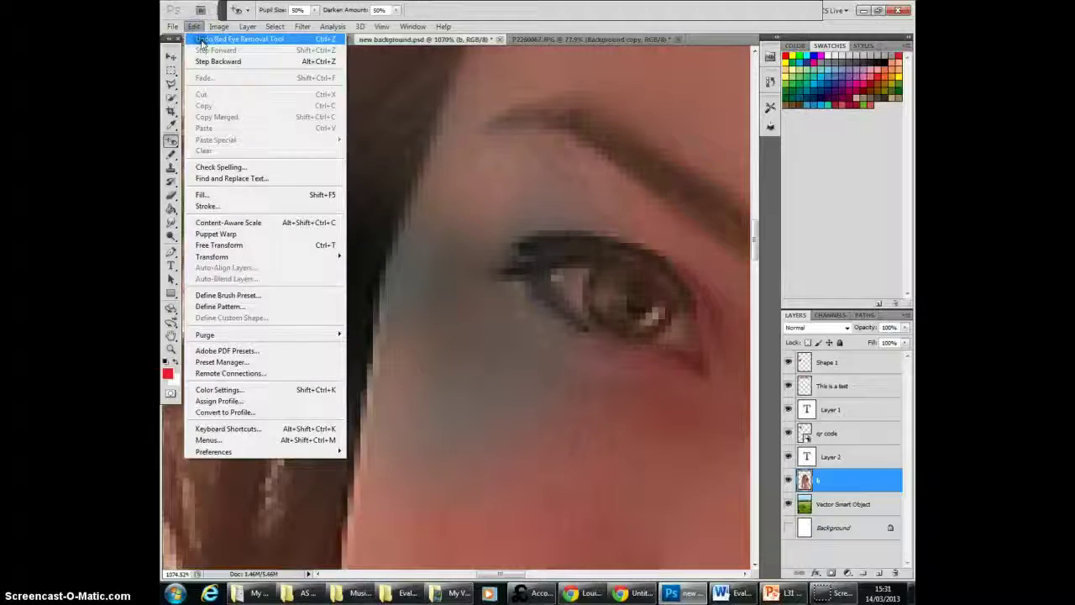
left_click(200, 40)
Step: Retouch the model's forehead and face on layer b with the Spot Healing Brush Tool set to Content-Aware
scroll(277, 222, "down", 8)
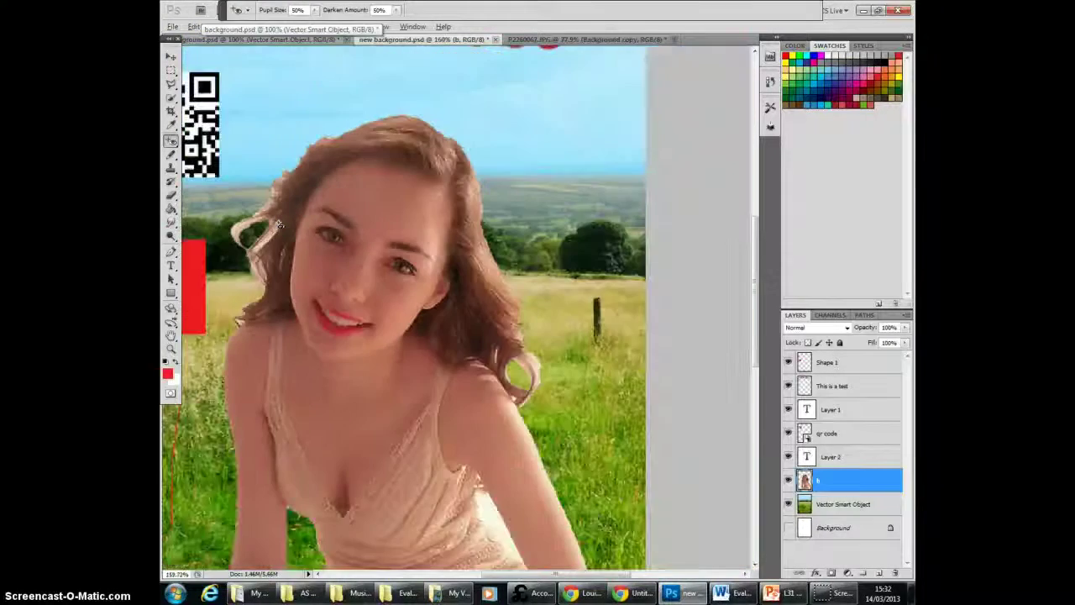
scroll(280, 223, "down", 1)
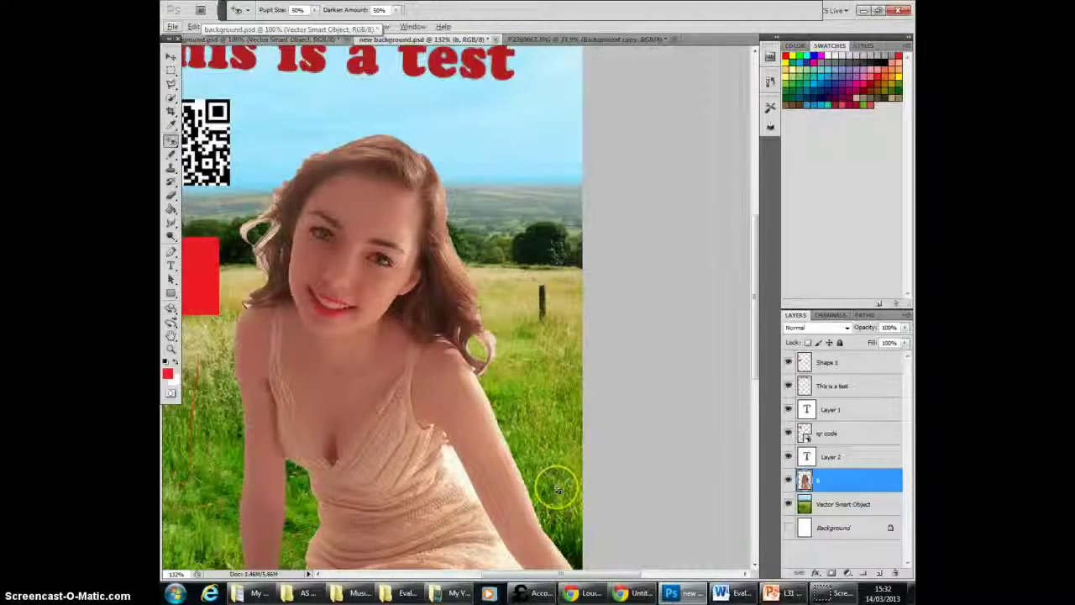
scroll(556, 488, "down", 2)
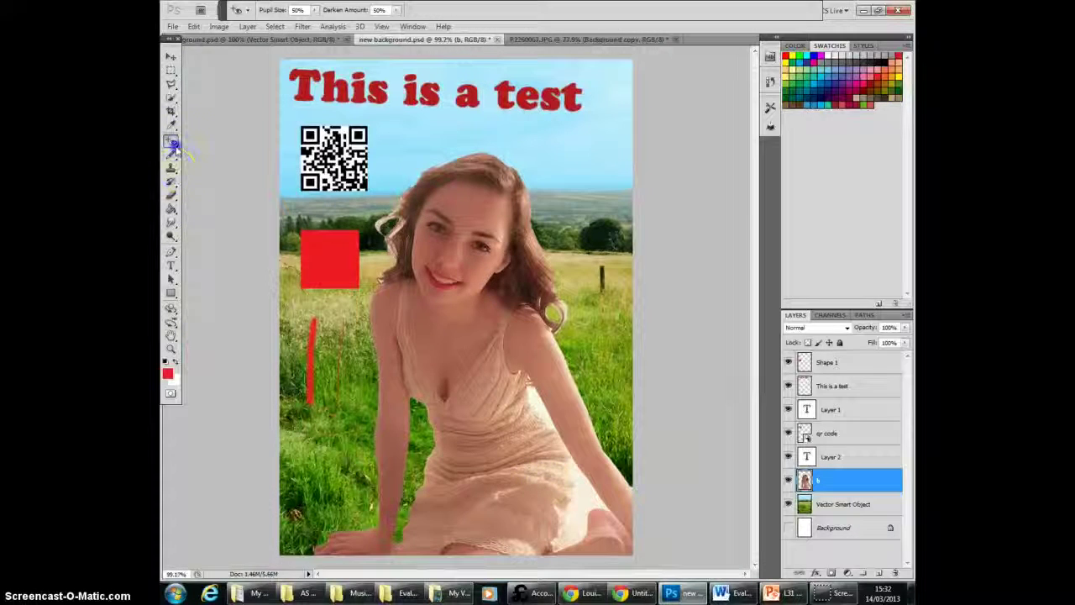
left_click(172, 143)
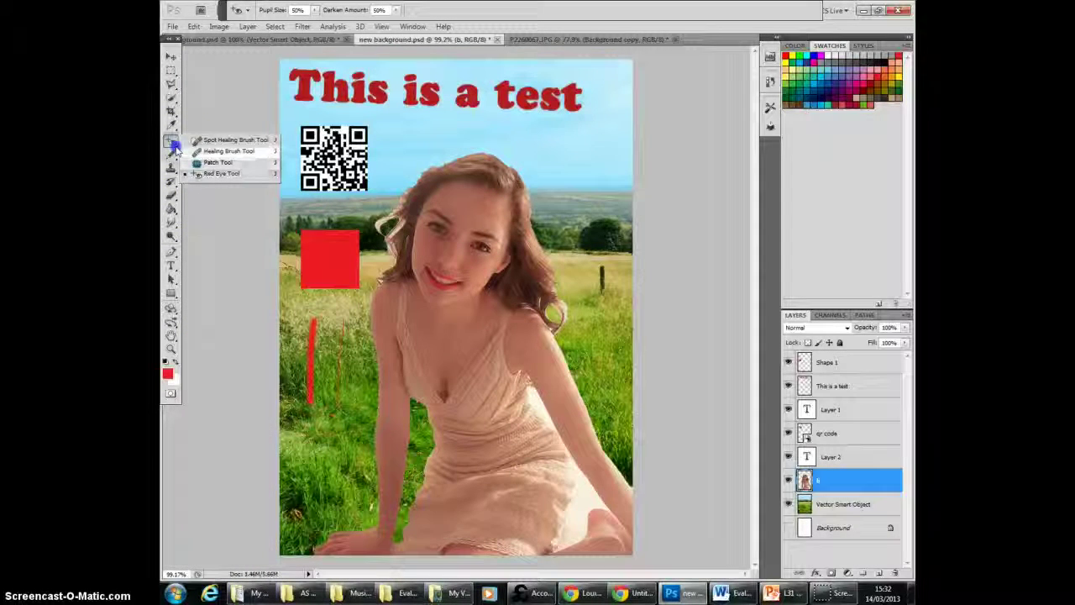
left_click(210, 140)
left_click(468, 212)
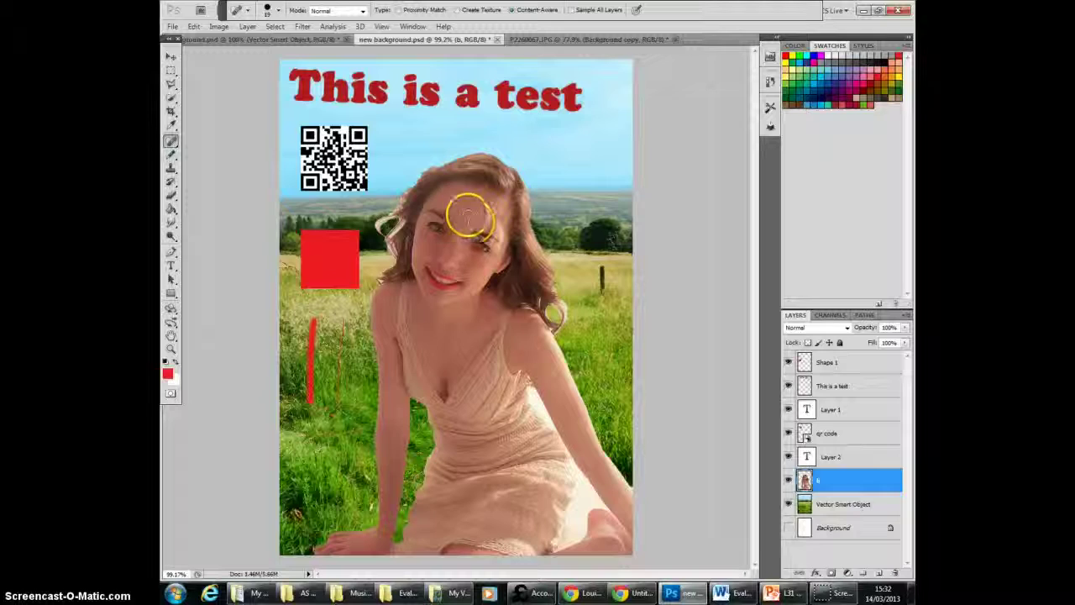
left_click(479, 219)
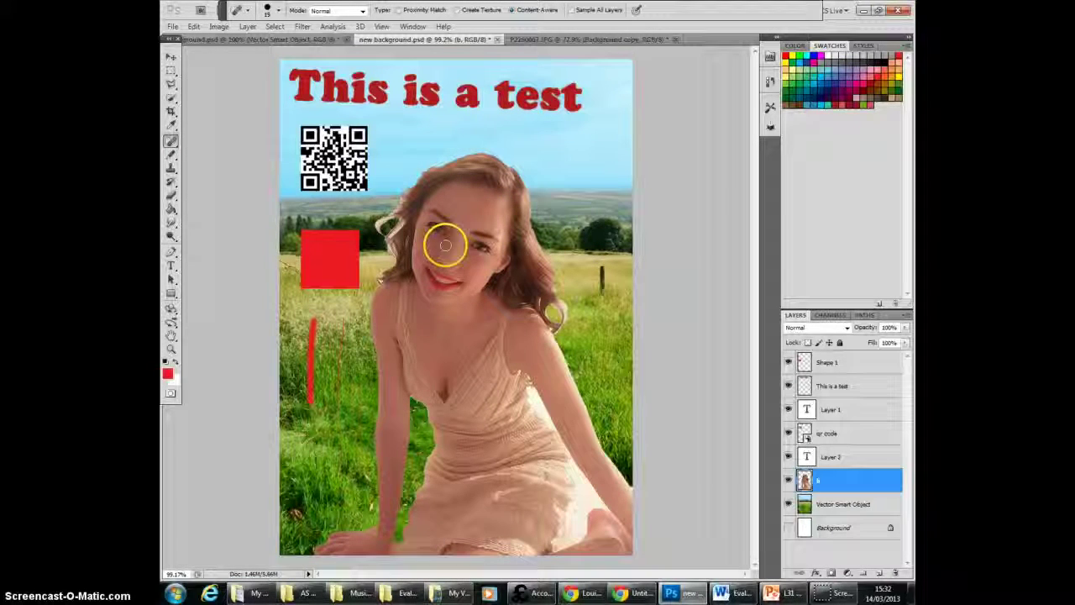
left_click(477, 260)
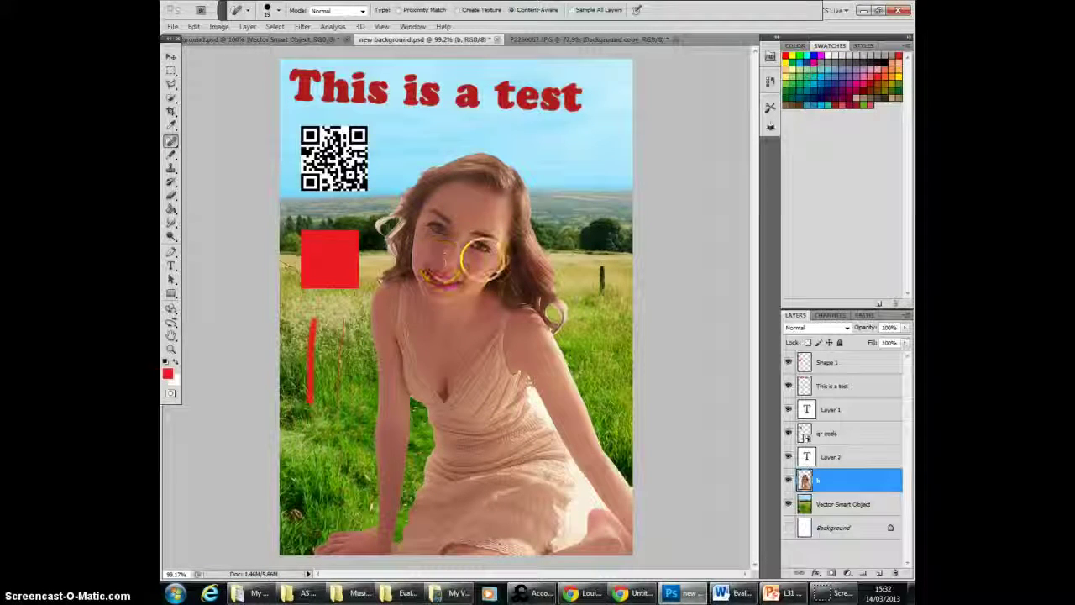
Step: Try the Spot Healing Brush Tool over the model's eye and lower face on layer b
left_click(482, 260)
left_click(468, 268)
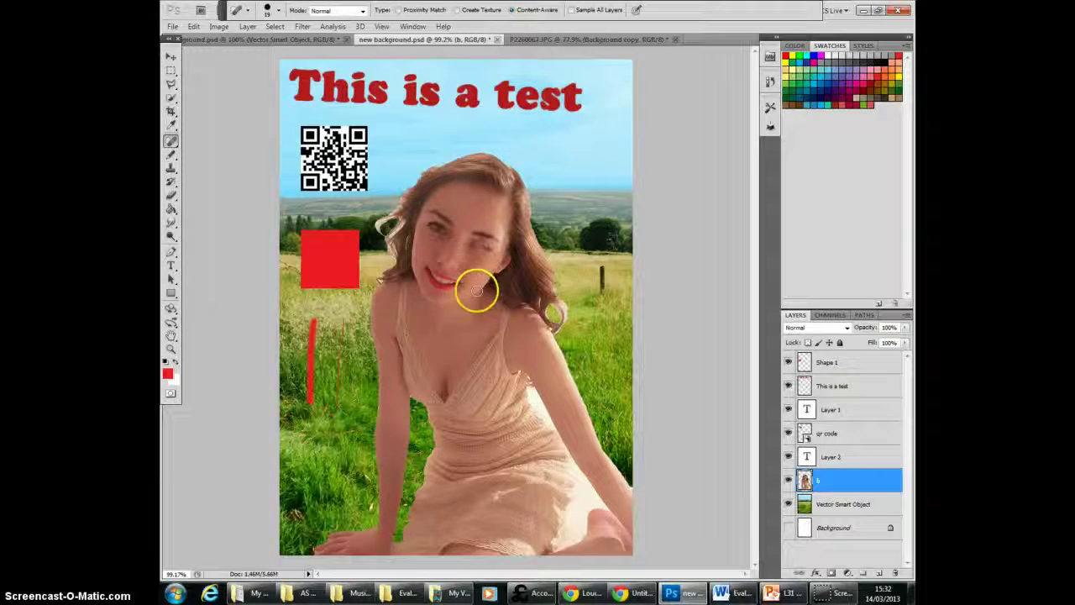
left_click(481, 215)
Step: Step backward repeatedly to undo the spot healing strokes on the model's face until both eyes are restored
left_click(194, 26)
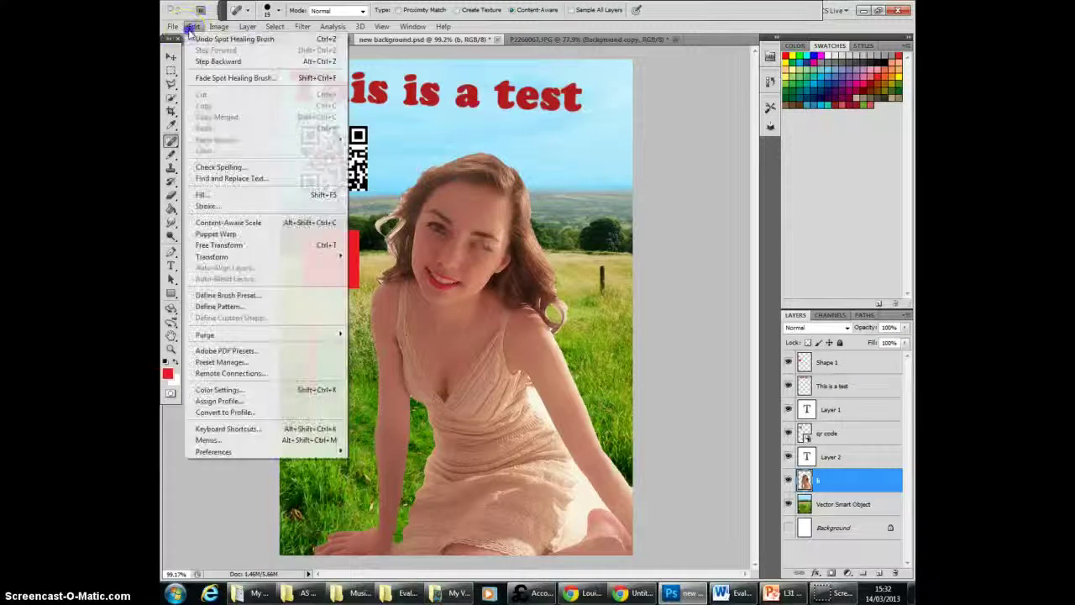
left_click(208, 61)
left_click(194, 26)
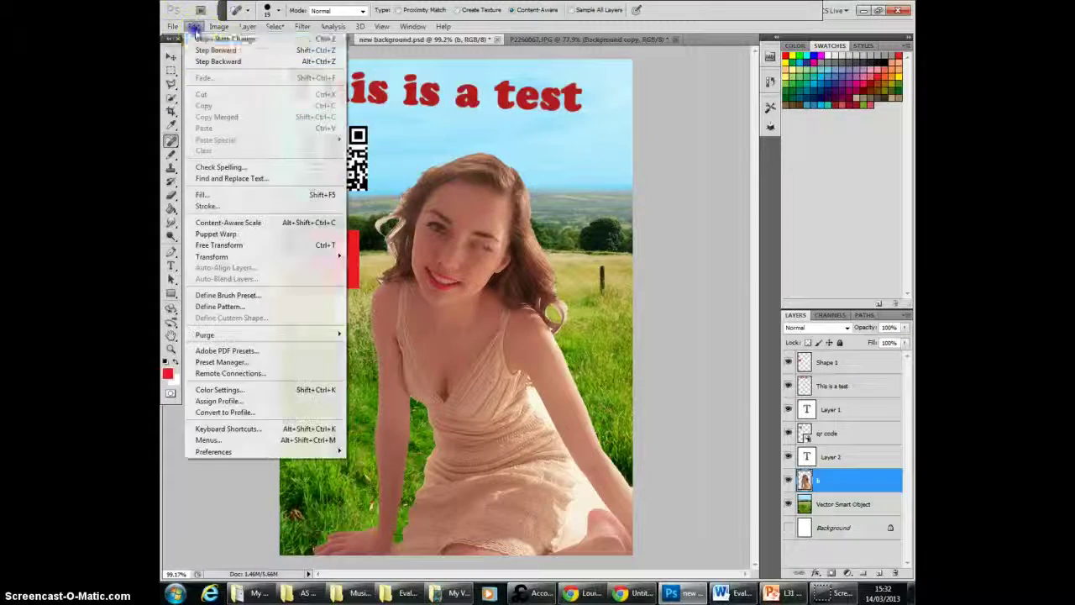
left_click(209, 67)
left_click(193, 27)
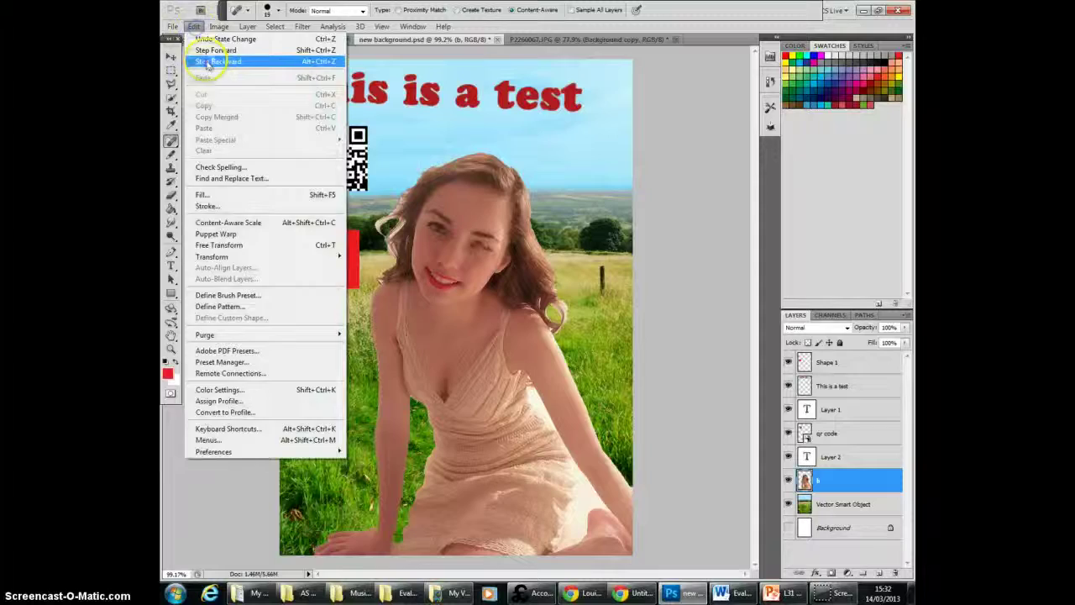
left_click(206, 62)
left_click(193, 26)
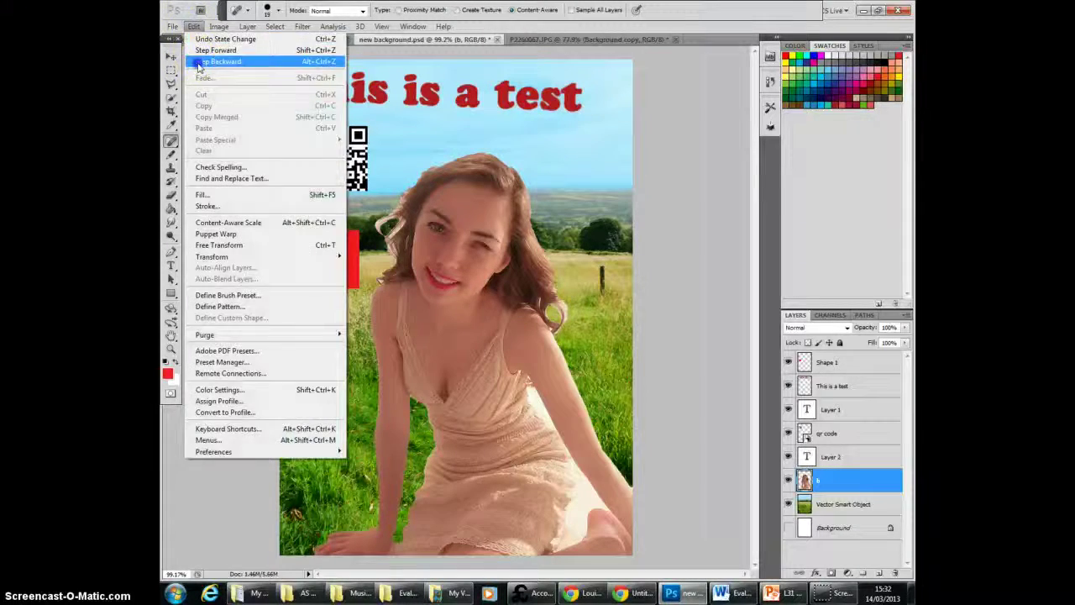
left_click(199, 62)
left_click(193, 26)
left_click(206, 62)
left_click(193, 26)
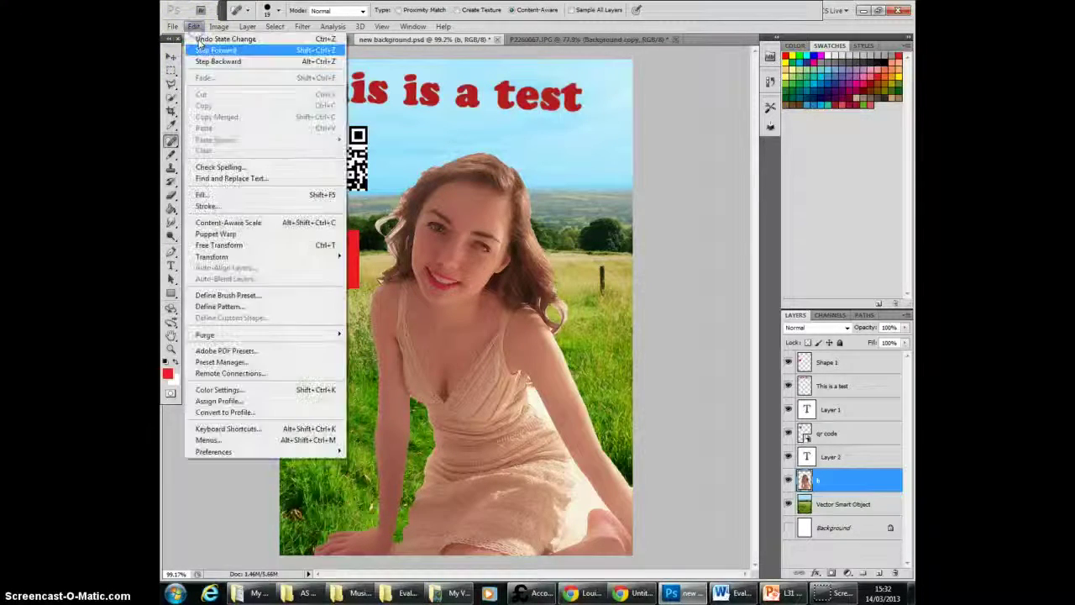
left_click(203, 62)
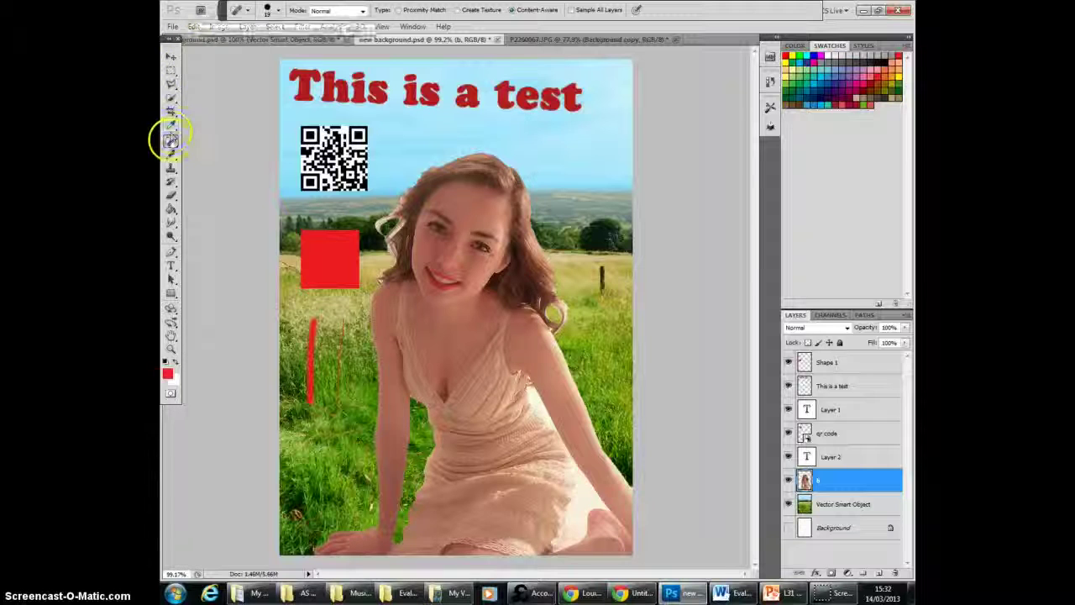
Step: Look through the healing and eyedropper tool groups and switch to the Move Tool
left_click(170, 140)
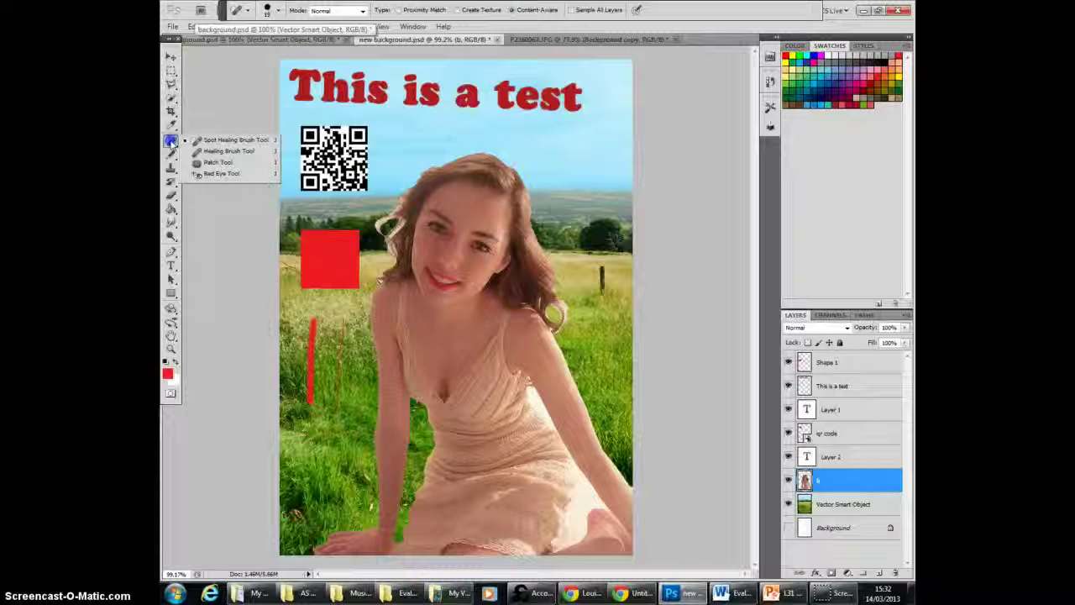
left_click(171, 123)
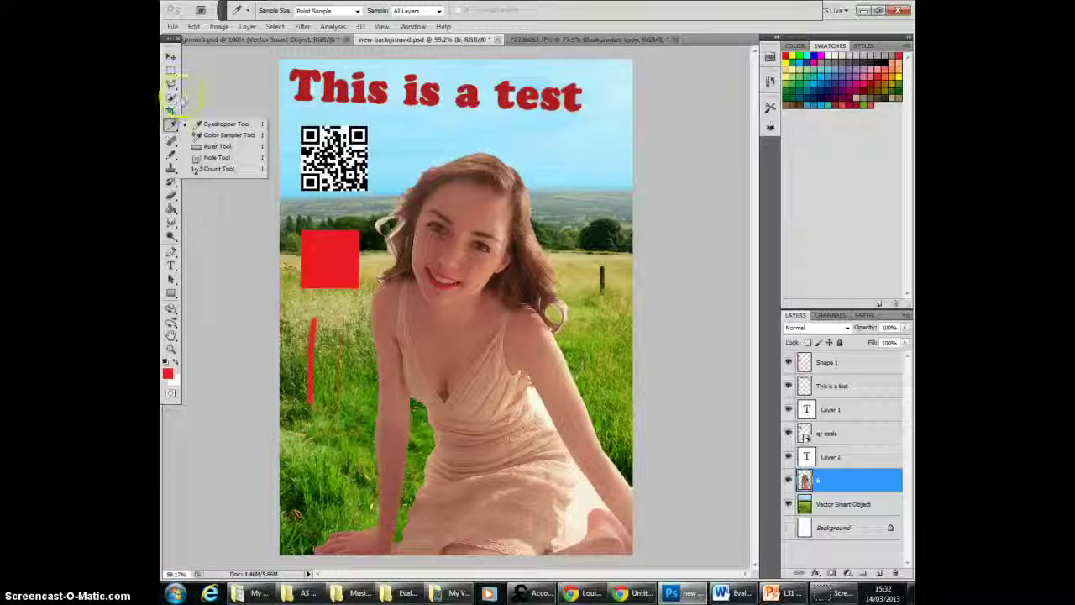
left_click(170, 57)
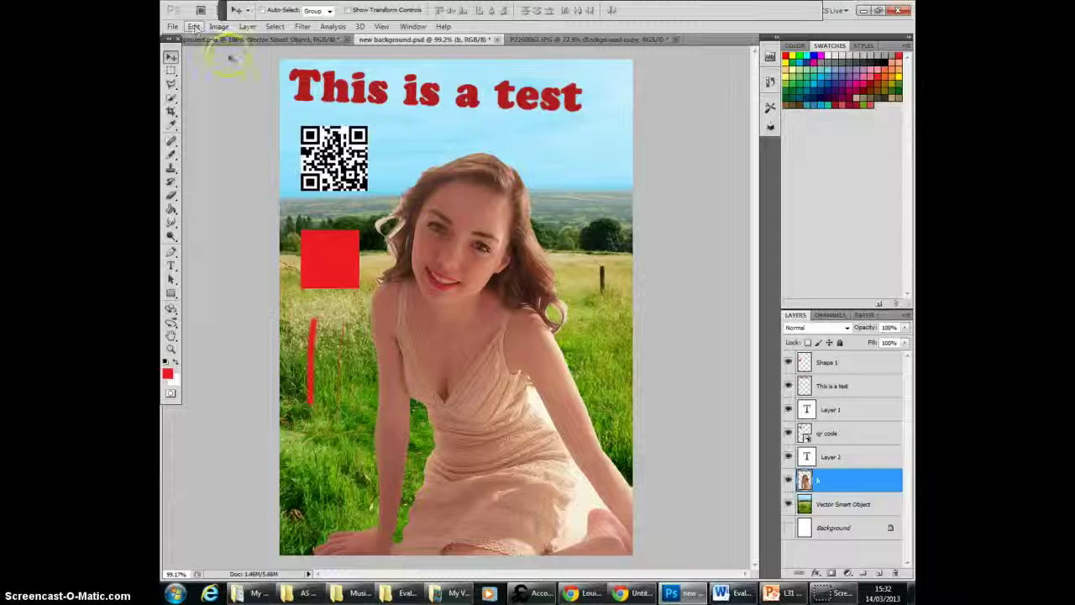
Step: Open the Layer Style settings of the "This is a test" layer and preview Drop Shadow and Inner Shadow in turn
left_click(862, 387)
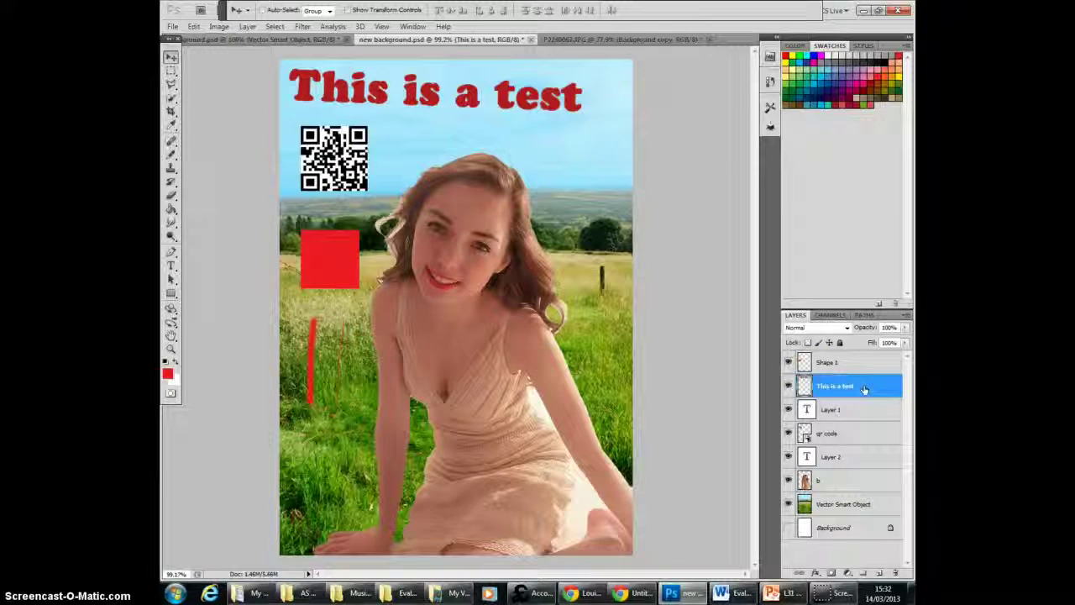
double_click(864, 388)
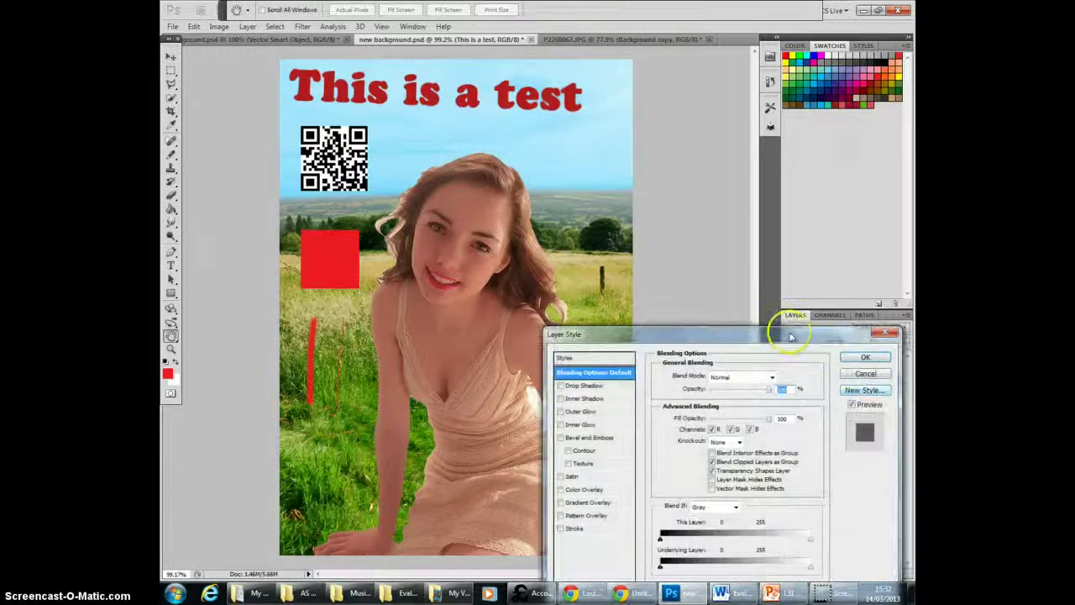
left_click_drag(763, 328, 779, 165)
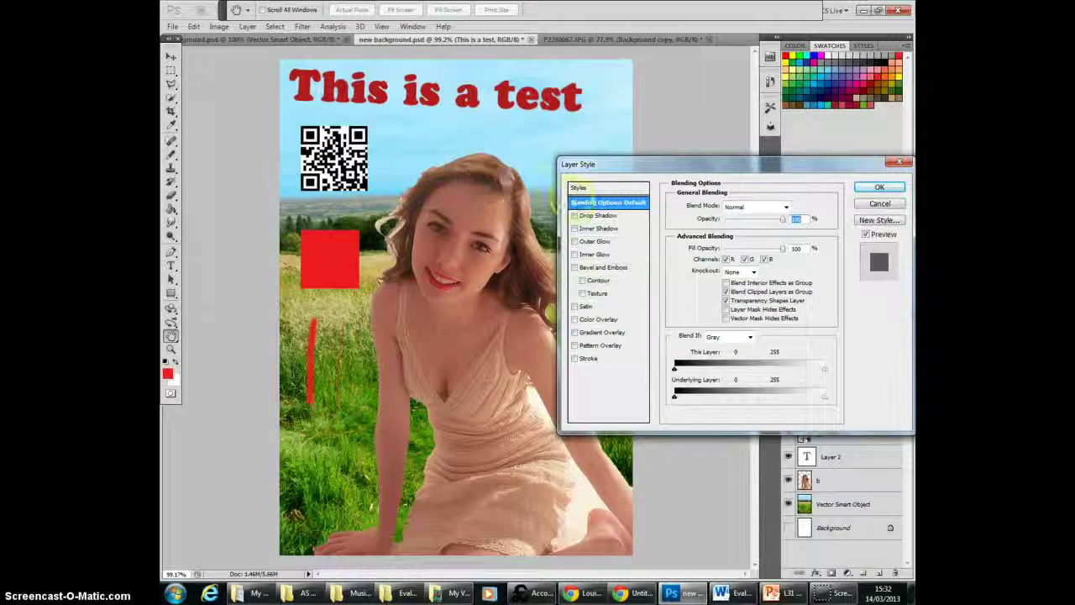
left_click(575, 216)
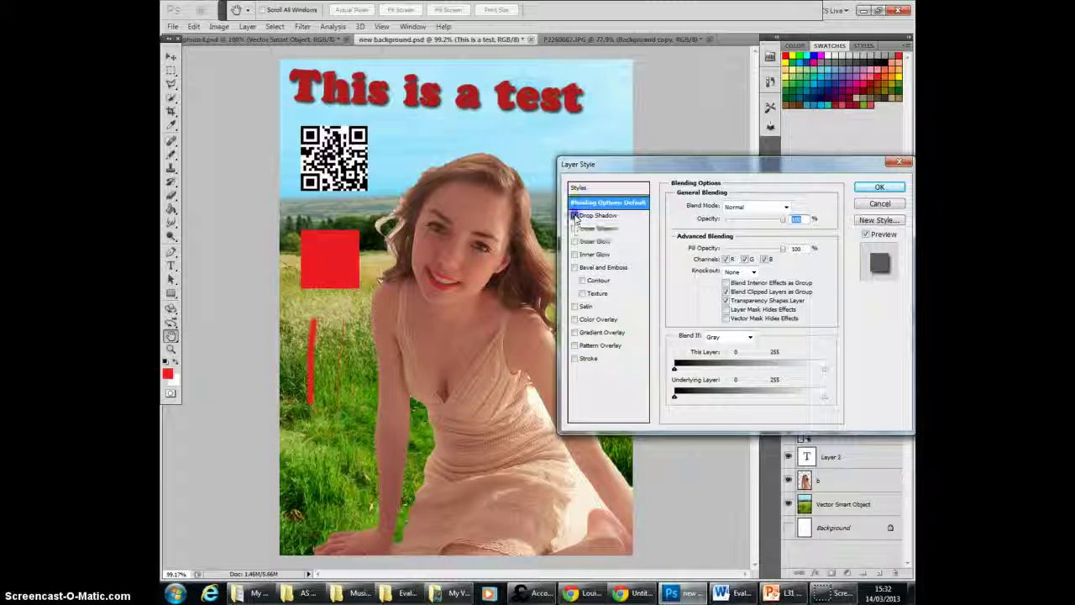
left_click(576, 215)
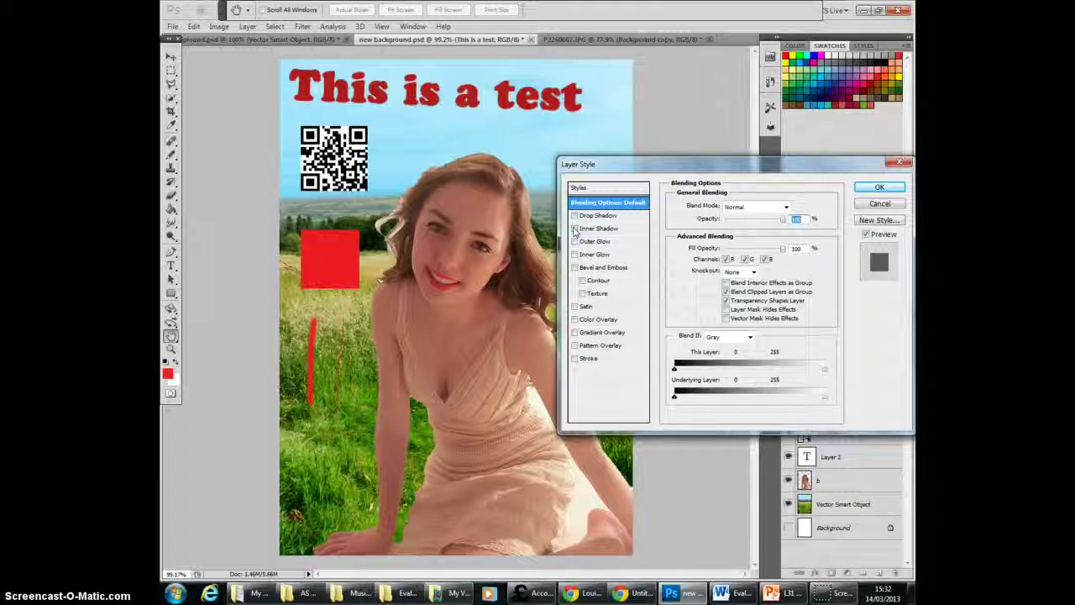
left_click(575, 229)
left_click(575, 229)
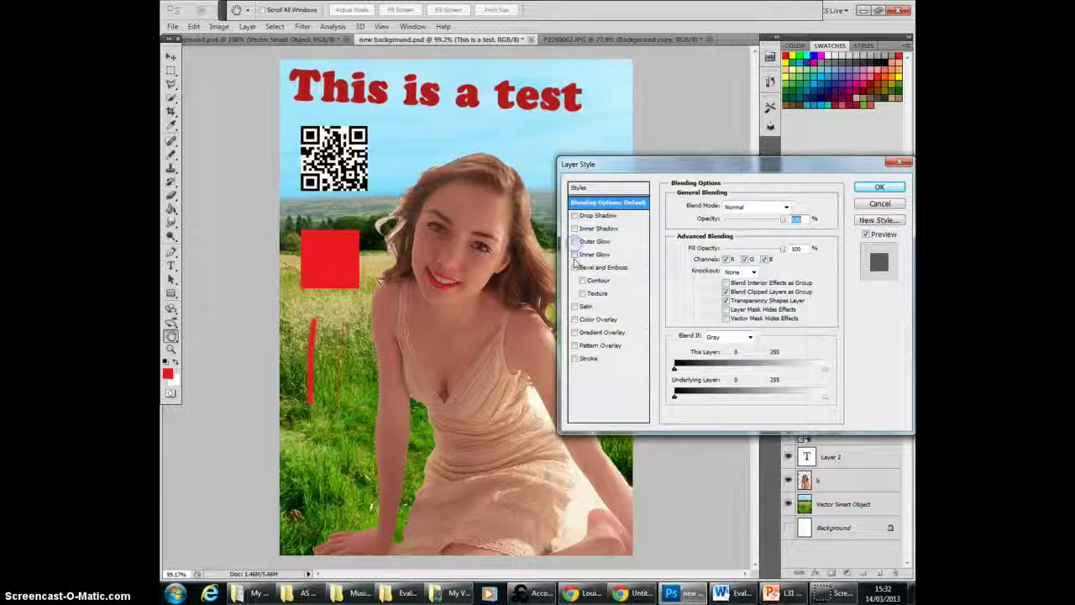
Step: Preview Inner Glow on the "This is a test" text, and try the Bevel and Emboss effect
left_click(575, 255)
left_click(574, 254)
left_click(575, 268)
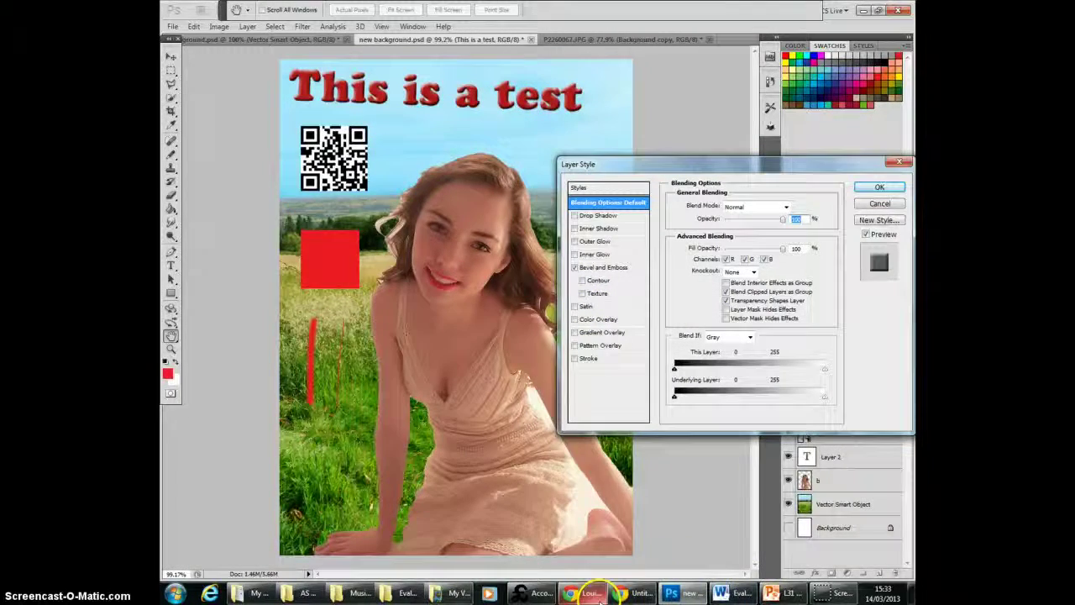
Step: Switch to Chrome and bring up the Media Studies blog
mouse_move(592, 594)
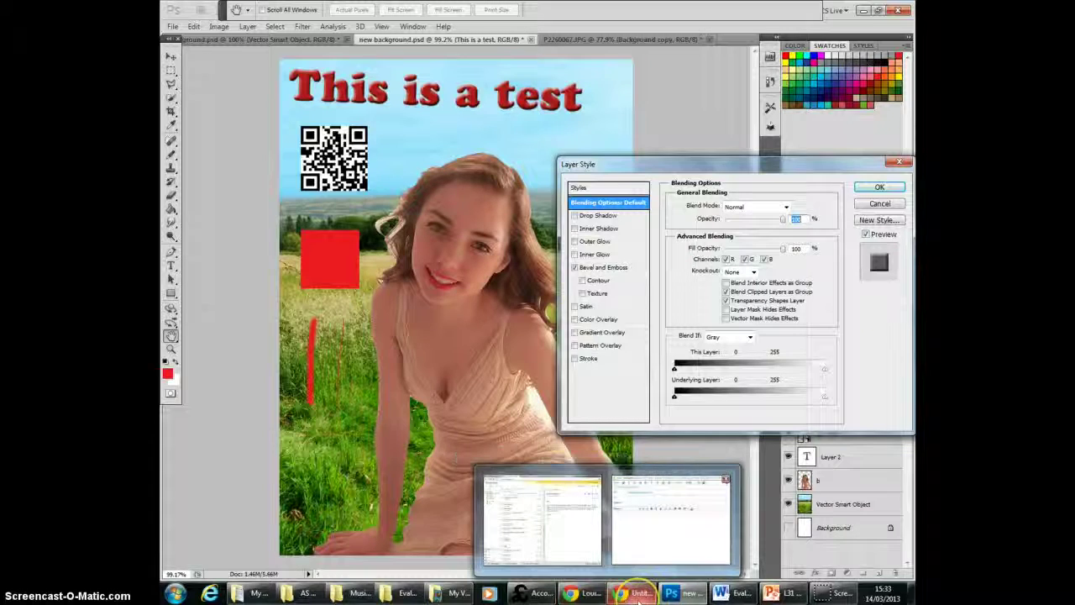
left_click(544, 519)
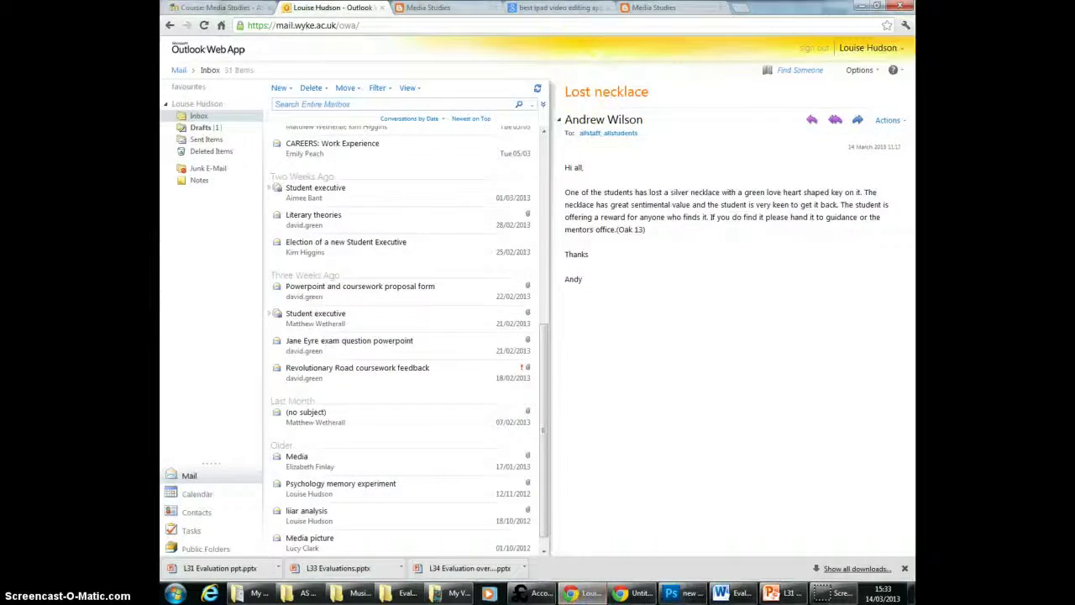
left_click(648, 9)
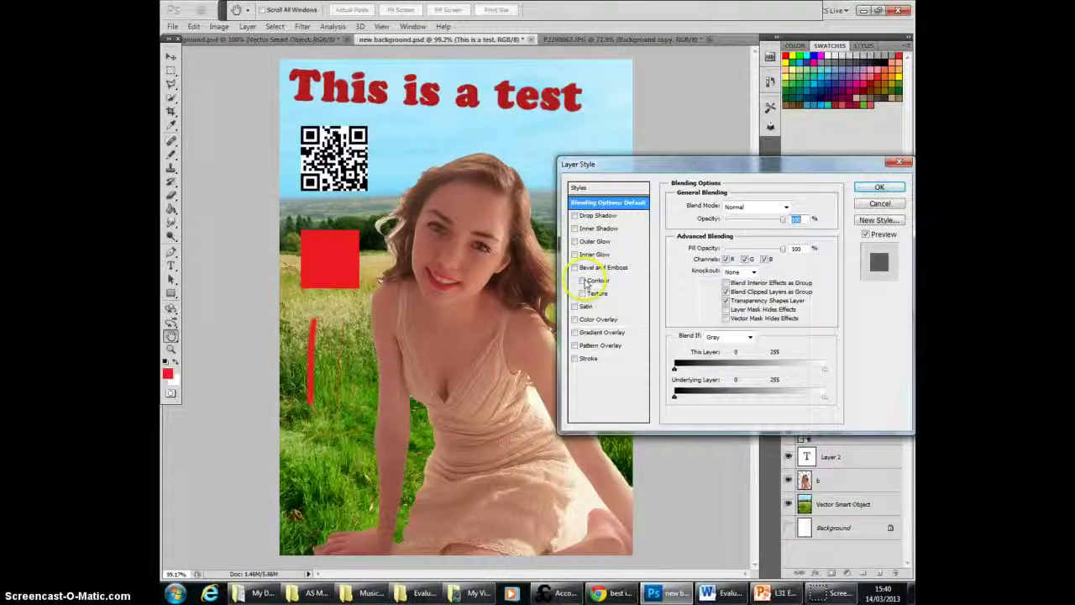
Step: Preview the Satin, Color Overlay, Gradient Overlay and Pattern Overlay effects on the "This is a test" text one at a time
left_click(576, 307)
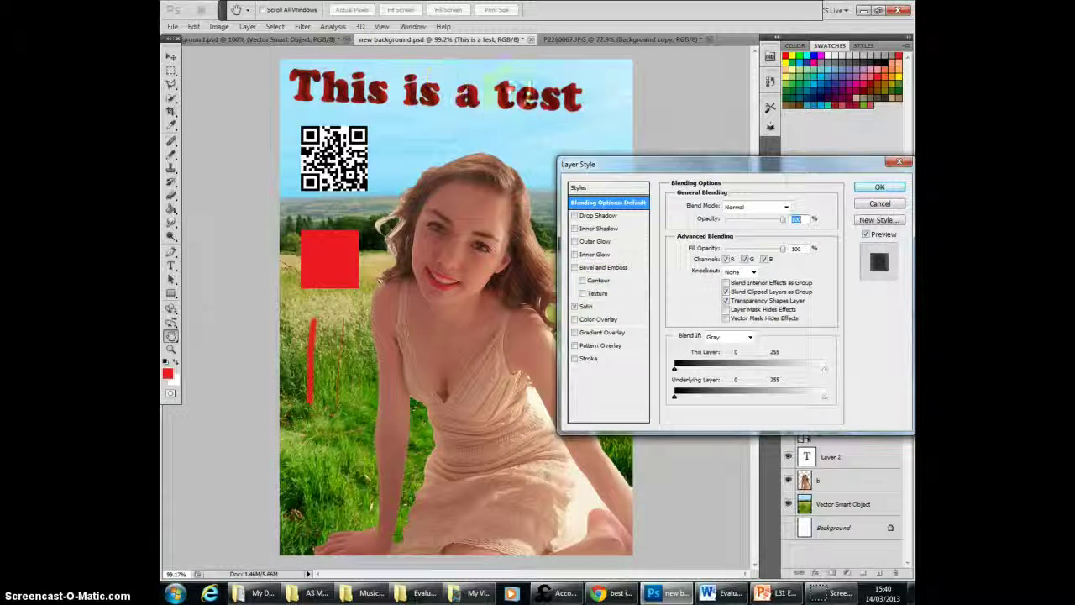
left_click(575, 306)
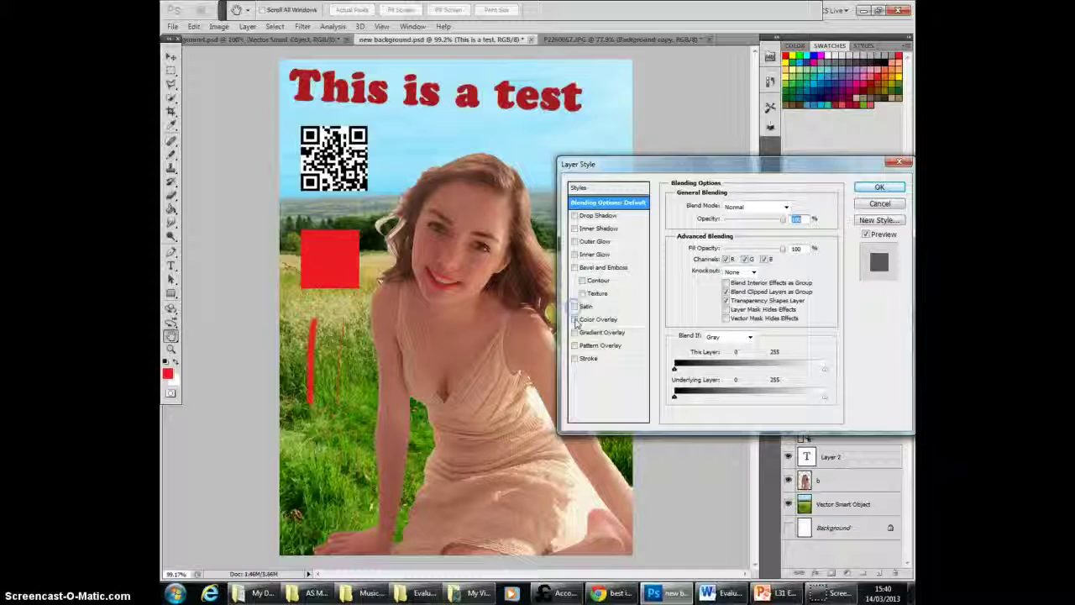
left_click(576, 319)
left_click(575, 319)
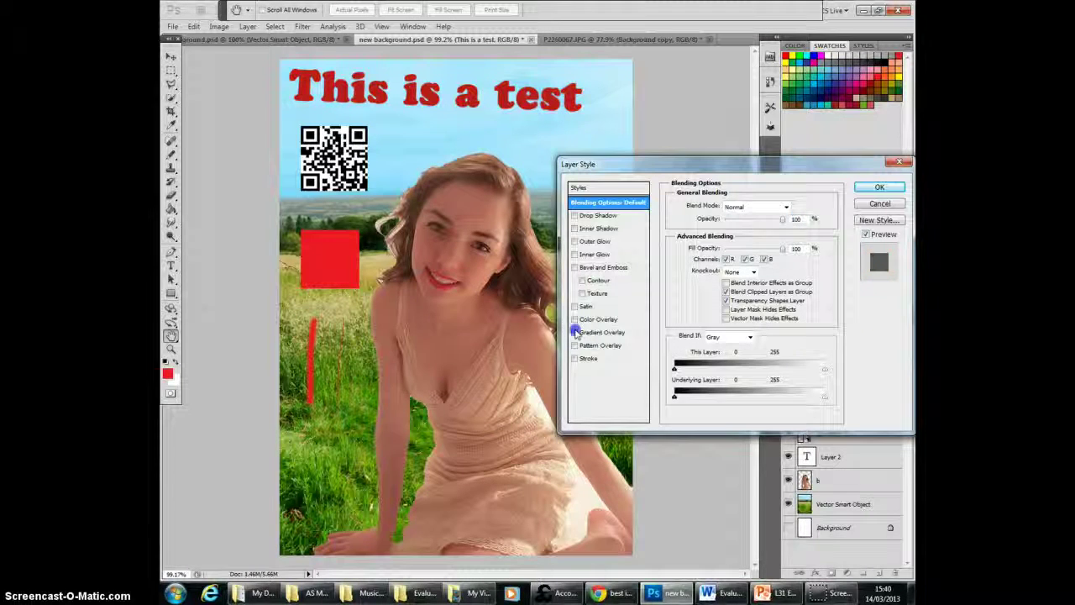
left_click(575, 332)
left_click(575, 332)
left_click(575, 345)
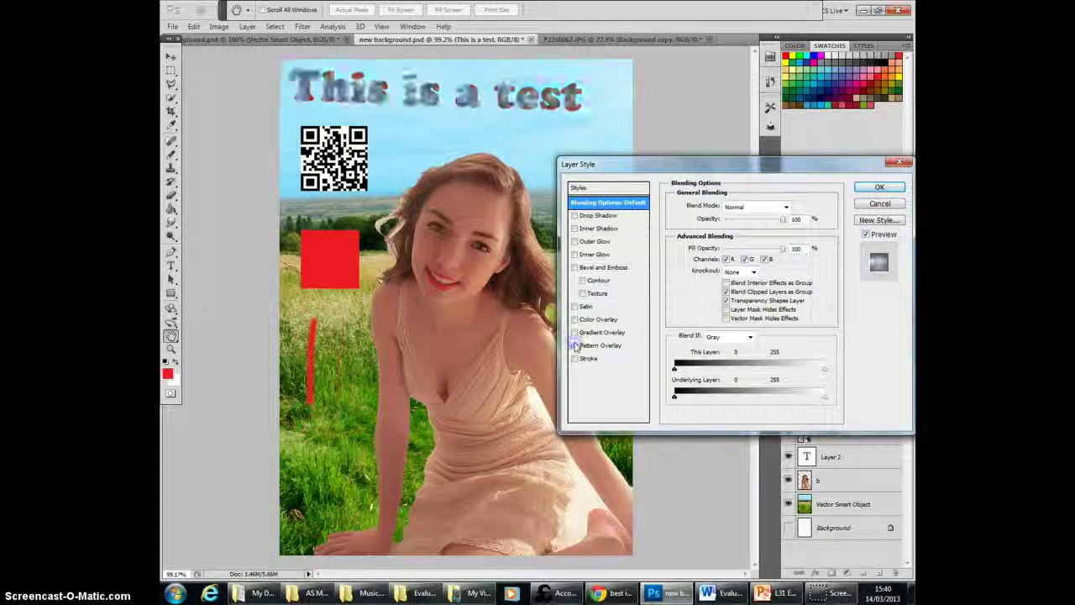
left_click(575, 345)
Step: Try a black outside Stroke on the "This is a test" text with a size of 2 px
left_click(575, 358)
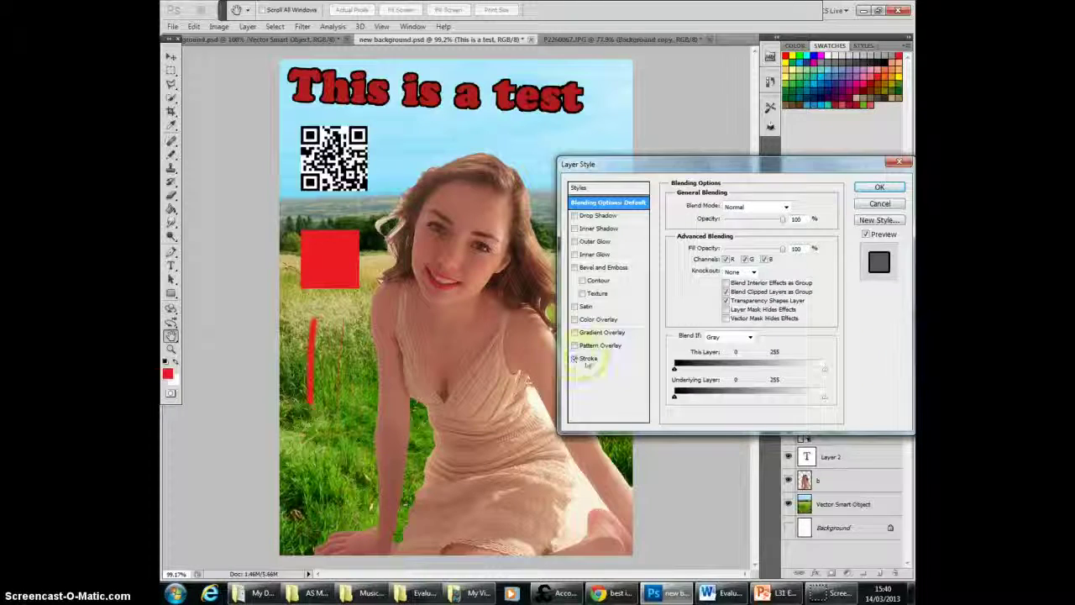
left_click(588, 360)
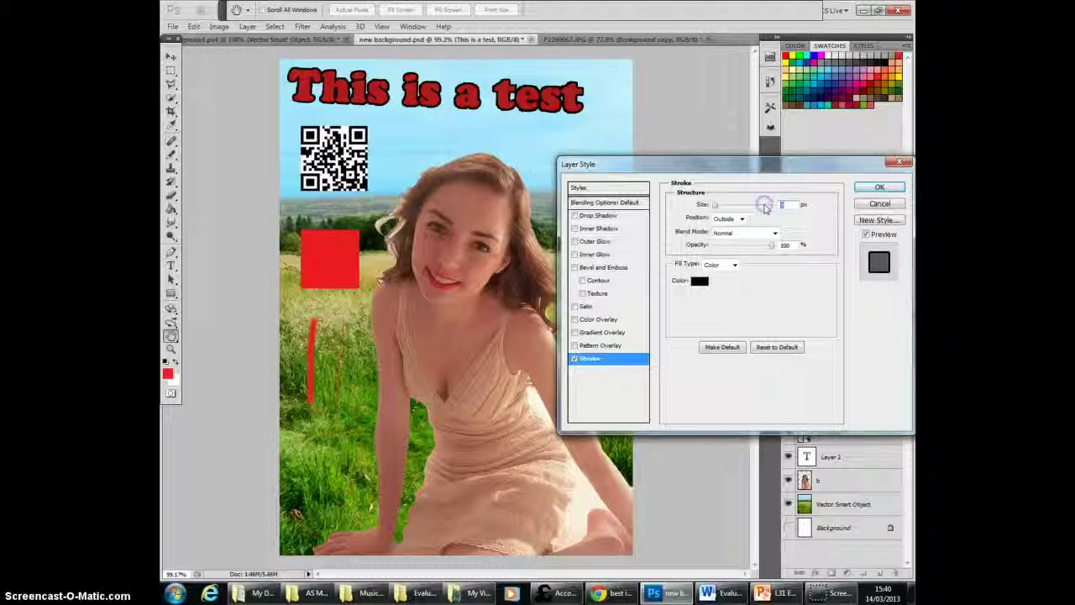
type("2")
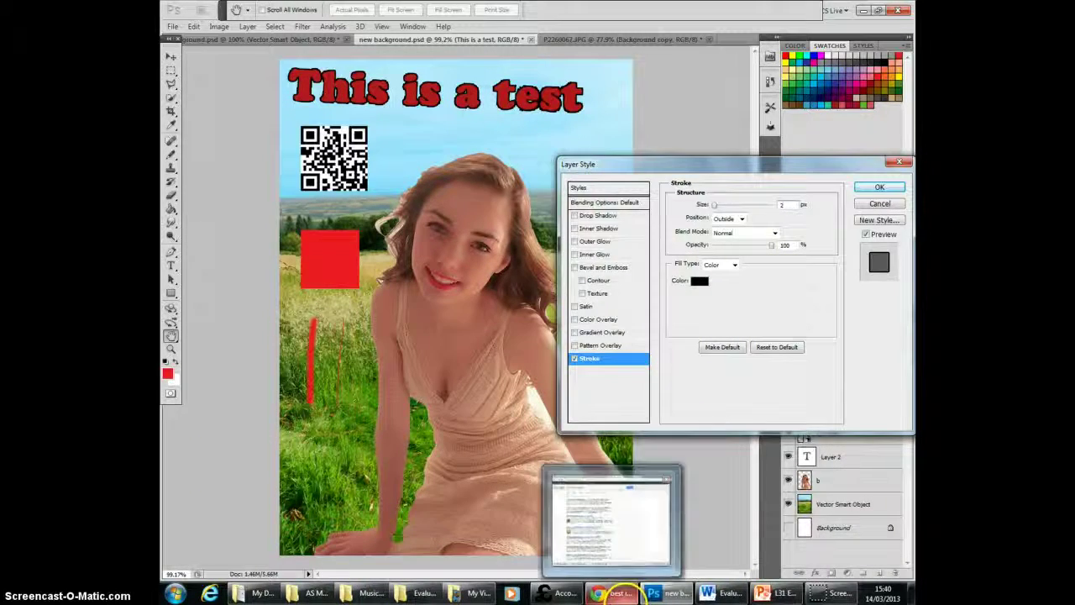
Step: Examine the outlined text on the final front cover draft in the Media Studies blog, and return to Photoshop
left_click(611, 592)
left_click(646, 8)
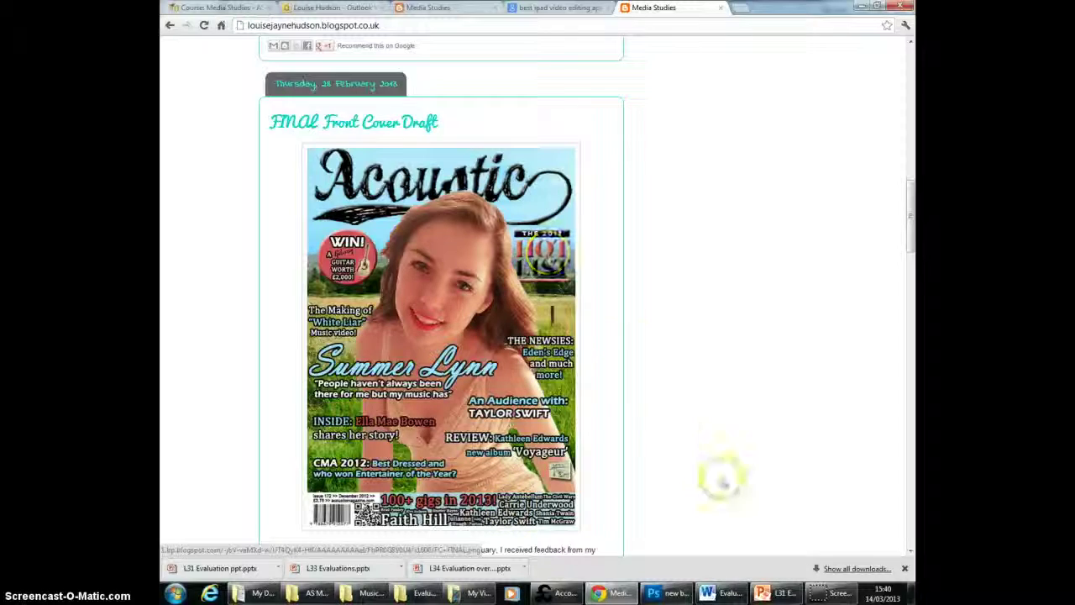
left_click(677, 594)
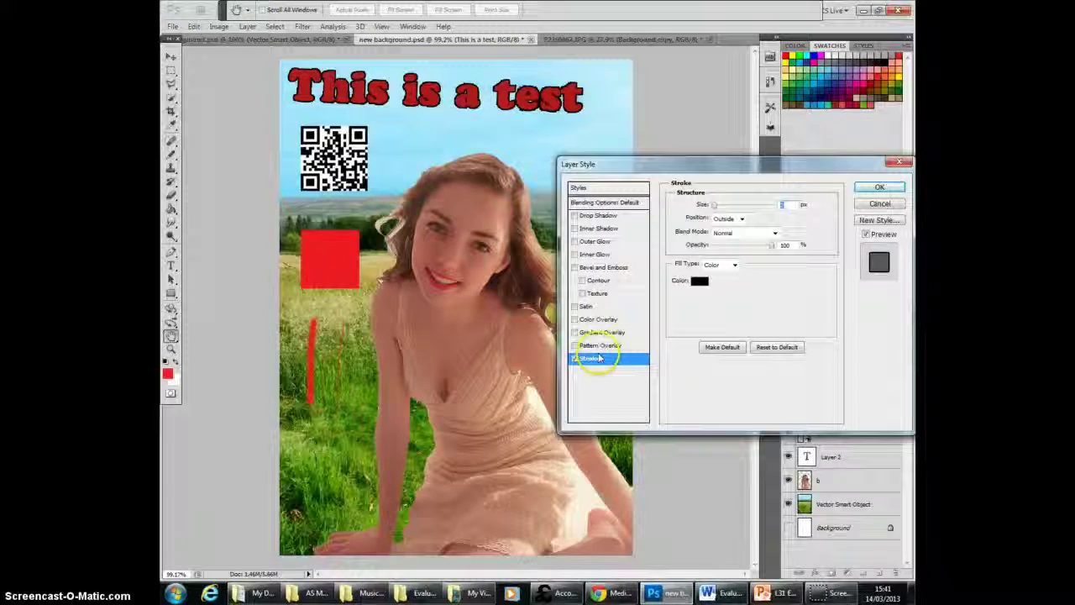
Step: Remove the stroke from the "This is a test" text and explore the layer's general opacity and blend mode settings
left_click(575, 359)
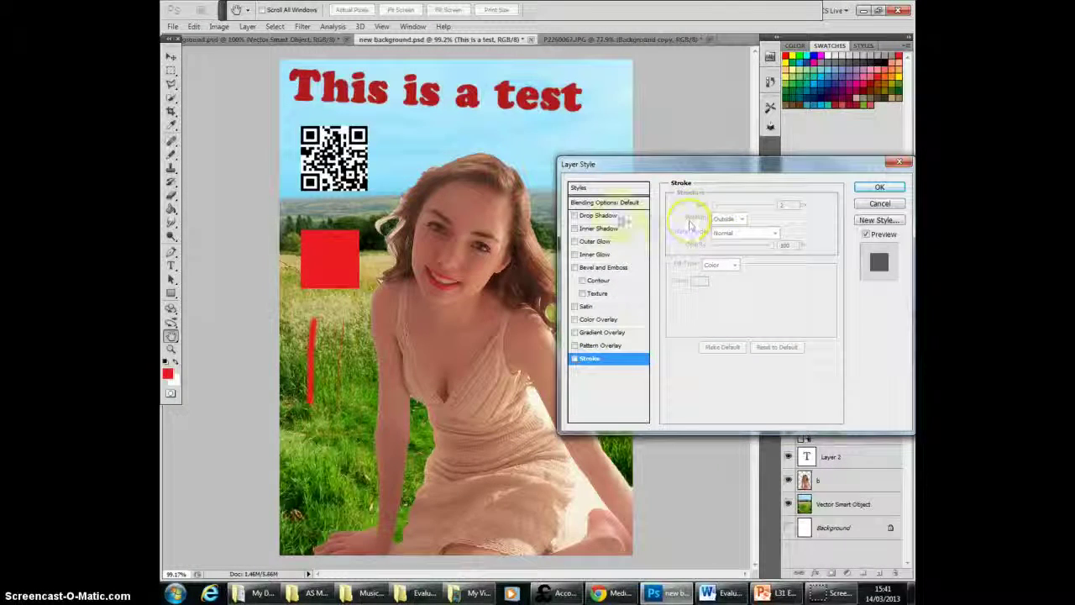
left_click(621, 205)
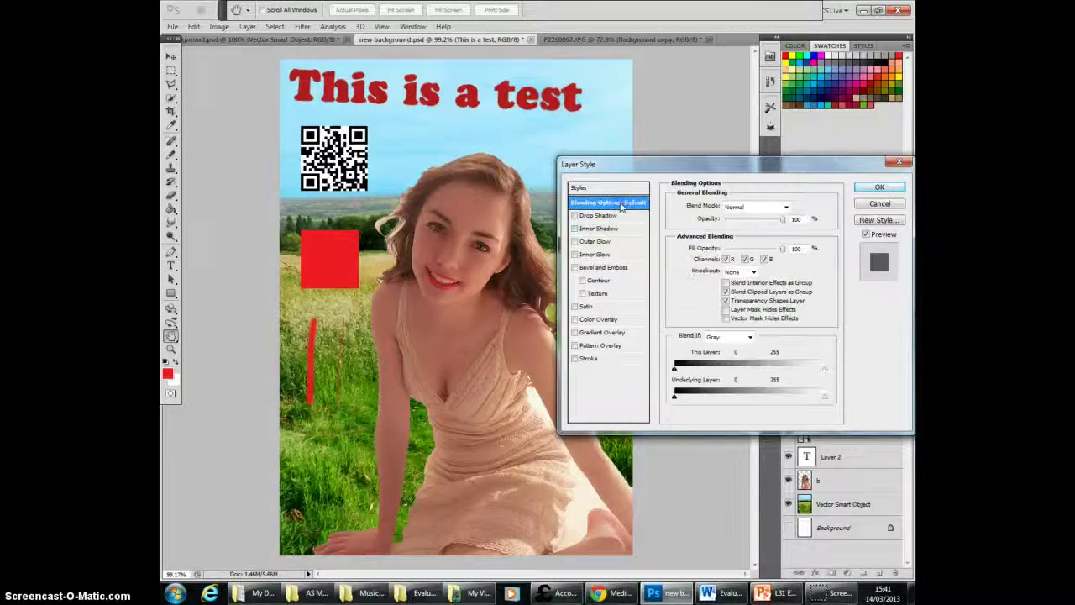
mouse_move(783, 220)
left_mouse_down()
mouse_move(742, 220)
mouse_move(783, 220)
left_mouse_up()
left_click(786, 207)
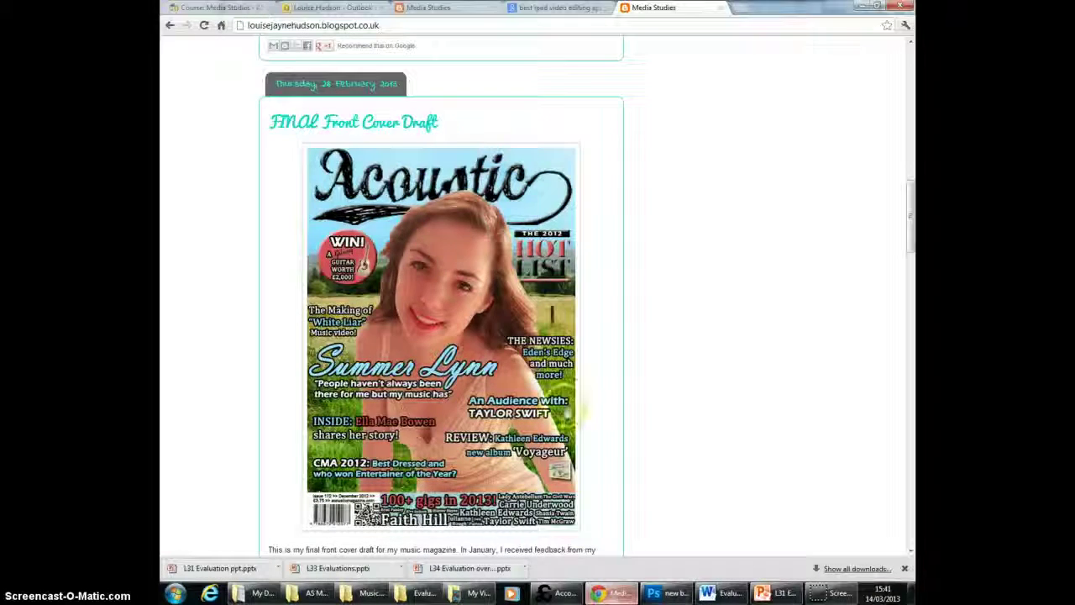
Step: Examine the final double page spread draft enlarged in the Media Studies blog, and return to Photoshop
left_click_drag(914, 244, 912, 167)
left_click(511, 400)
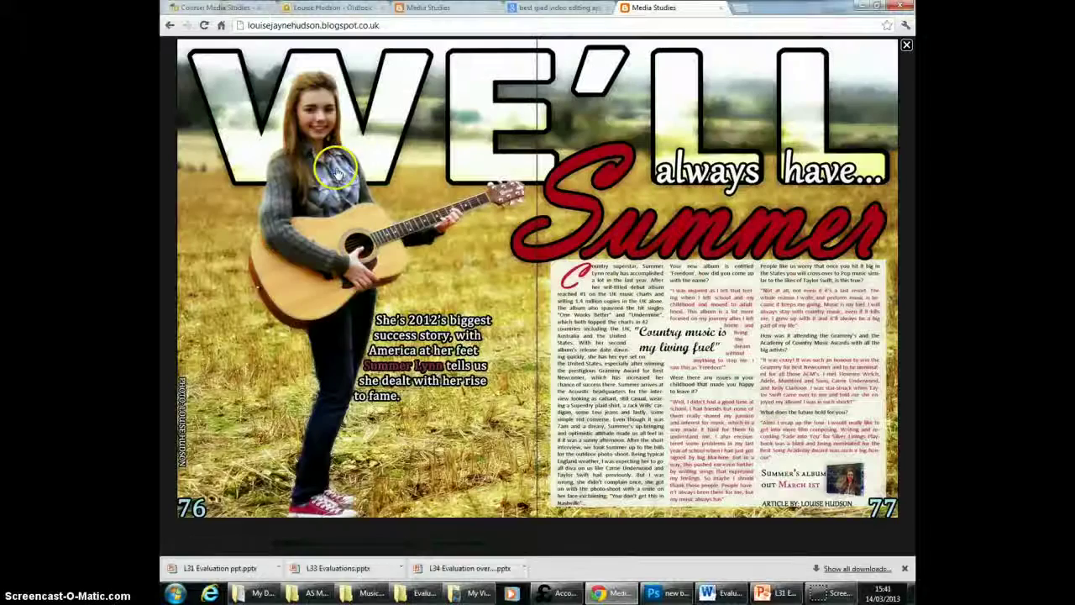
left_click(906, 46)
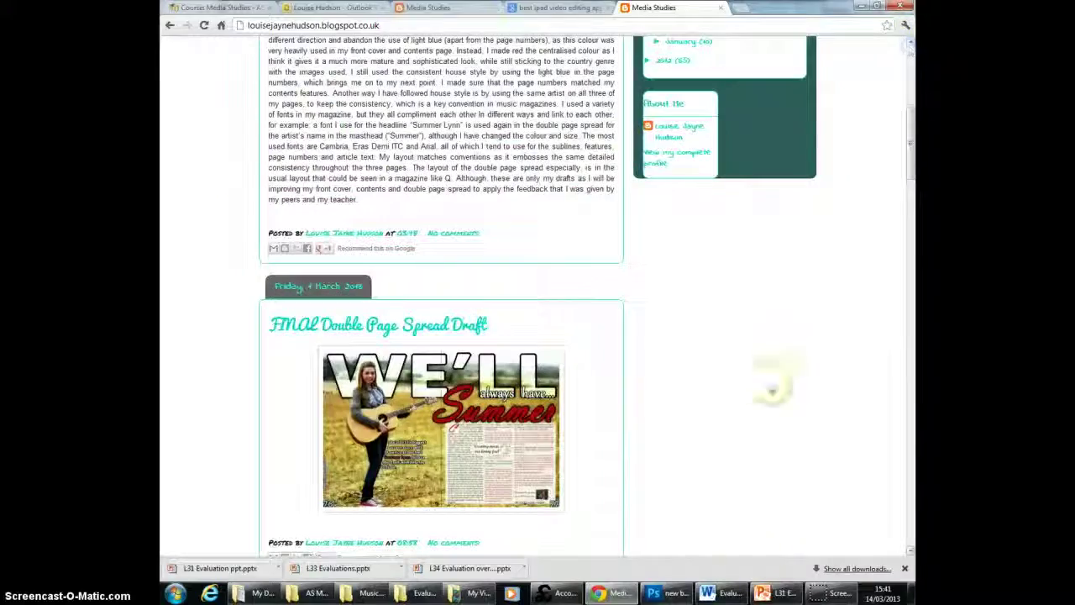
left_click(675, 592)
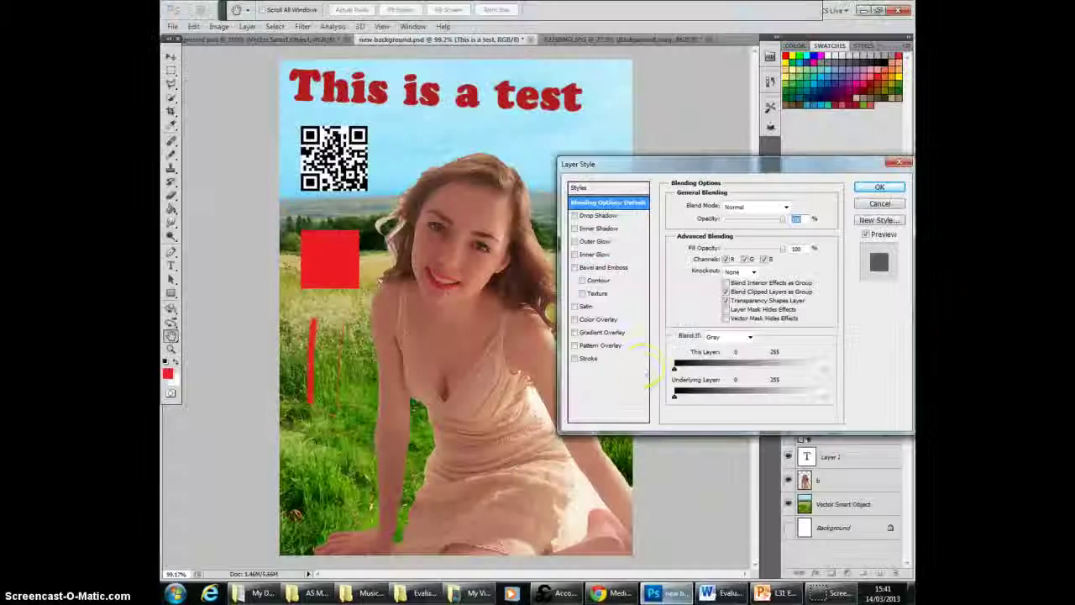
Step: Try the Dissolve, Linear Burn, Lighten, Screen and Overlay blend modes on the "This is a test" layer
left_click(788, 208)
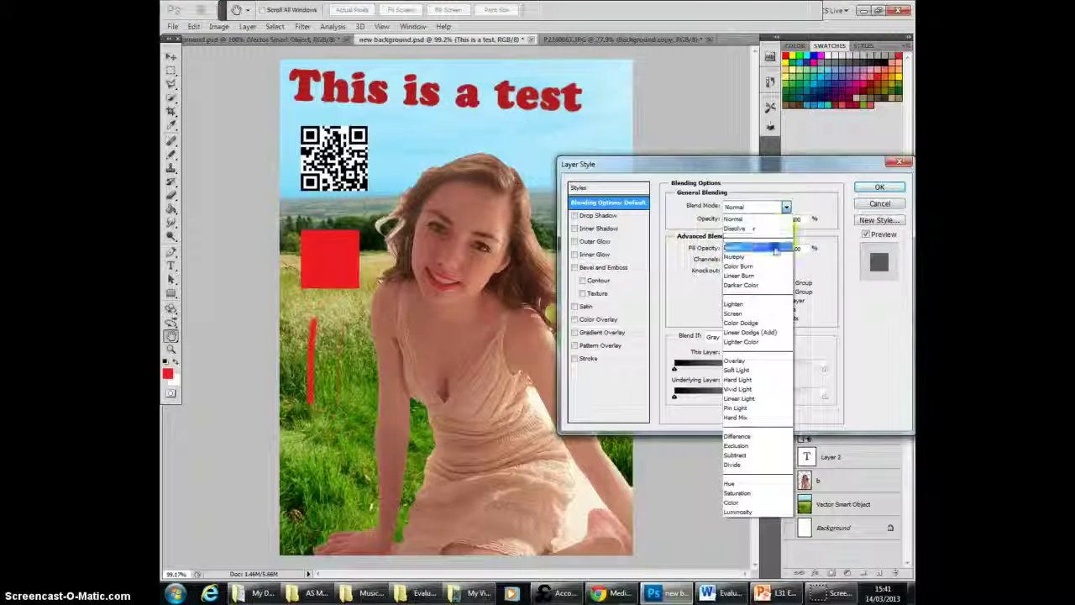
left_click(771, 227)
left_click(786, 208)
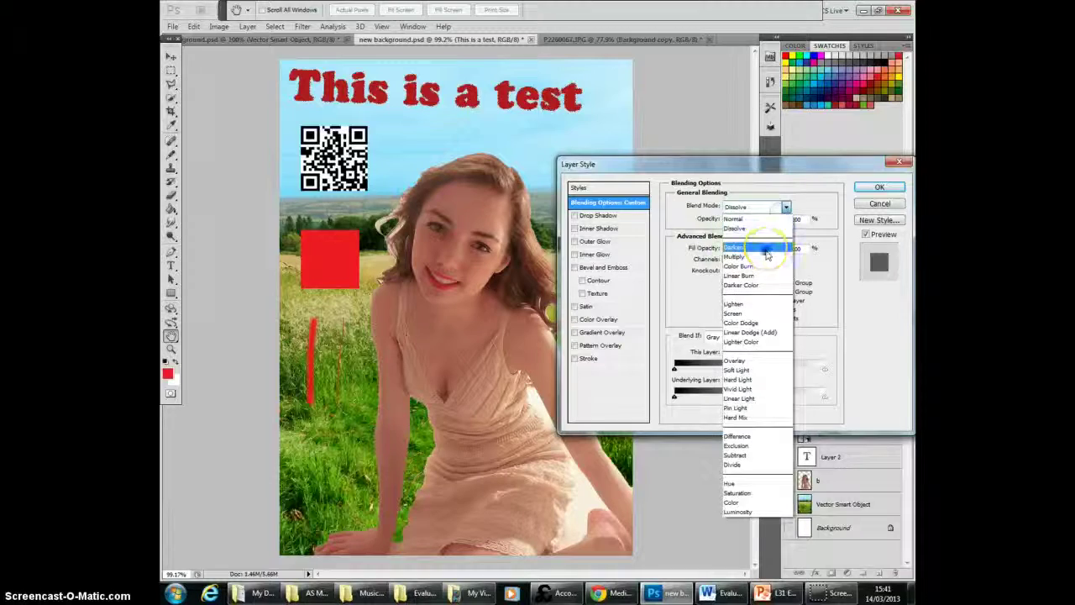
left_click(754, 275)
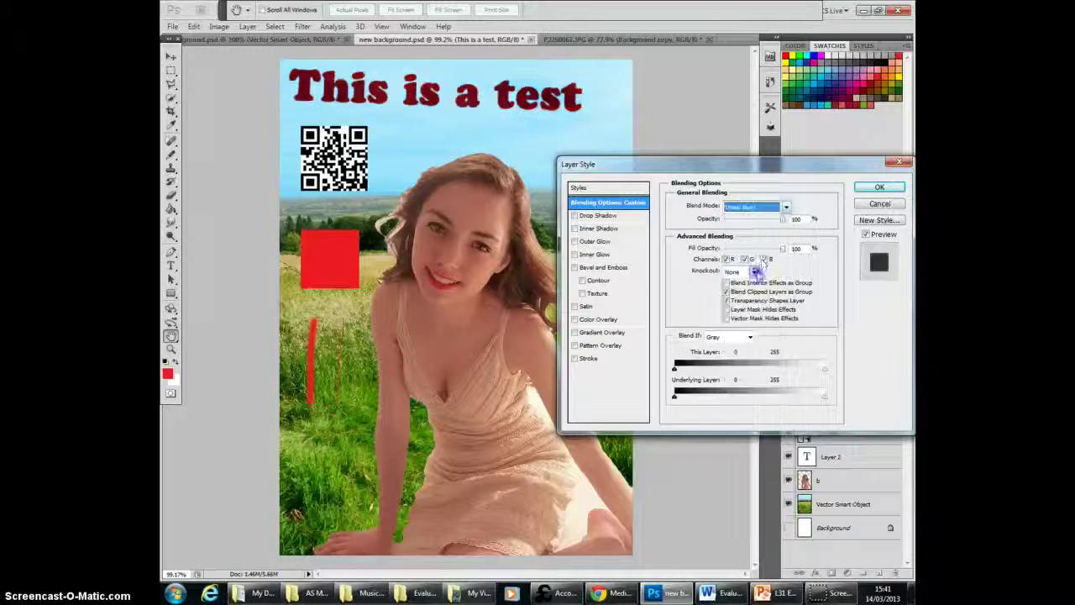
left_click(786, 208)
left_click(760, 297)
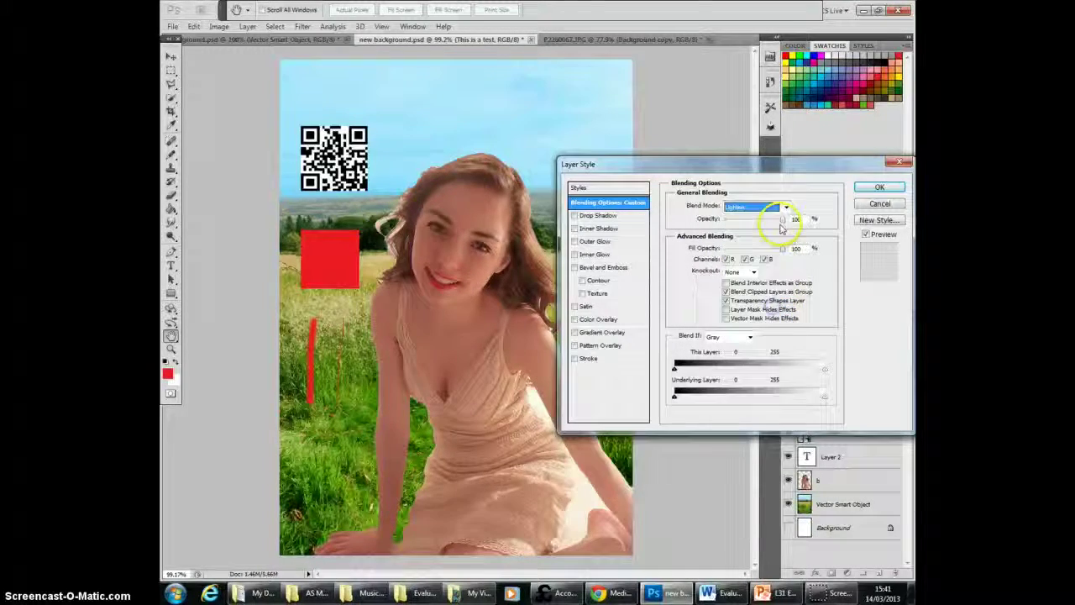
left_click(783, 210)
left_click(758, 319)
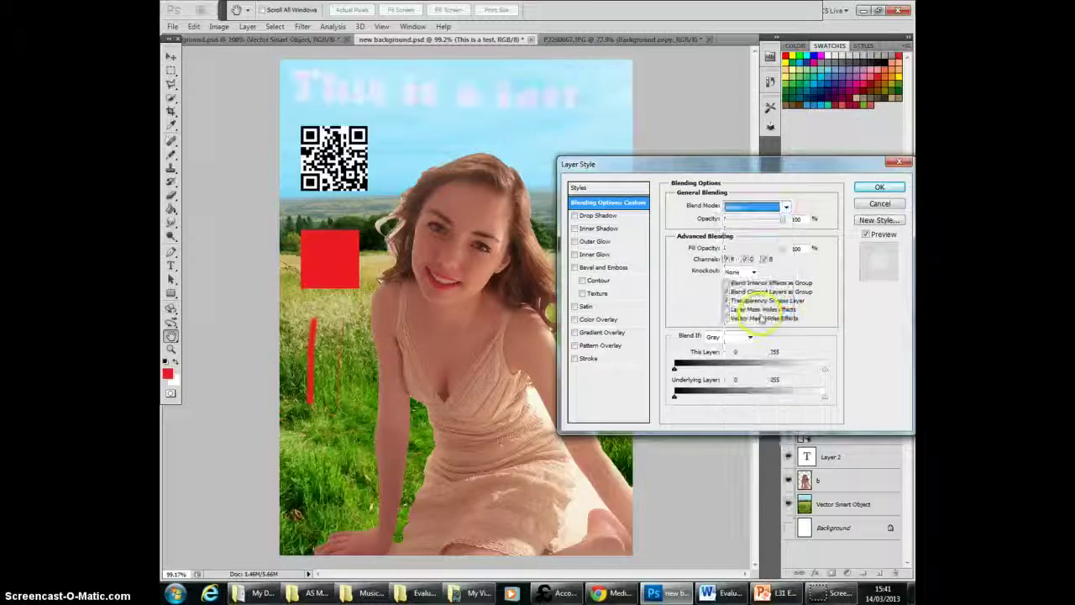
left_click(785, 207)
left_click(764, 362)
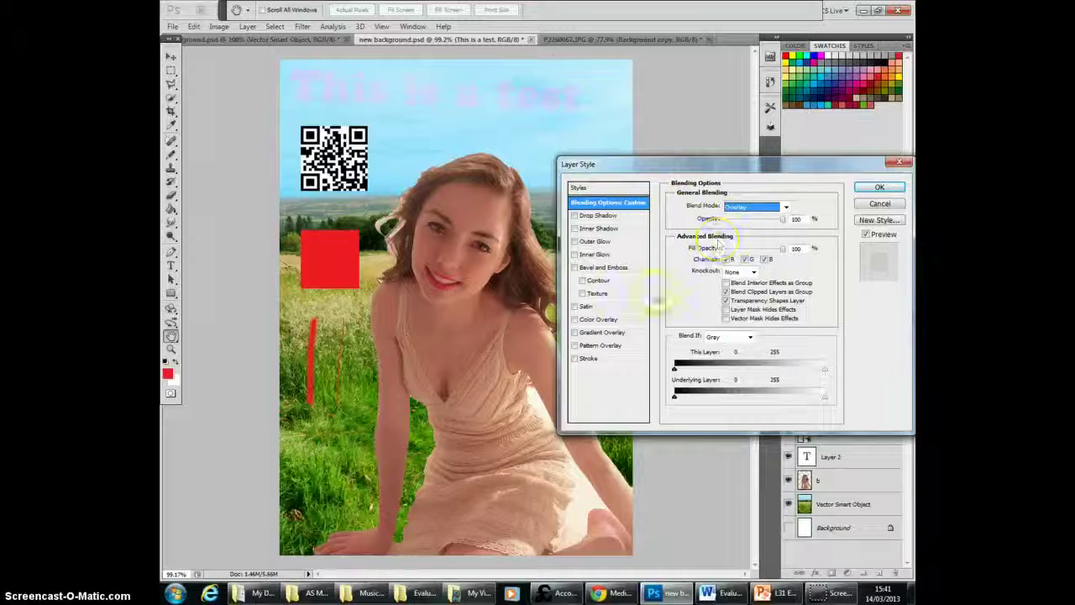
Step: Try the Stroke effect on the Overlay-blended text, and discard the layer style changes
key("Tab")
left_click(574, 358)
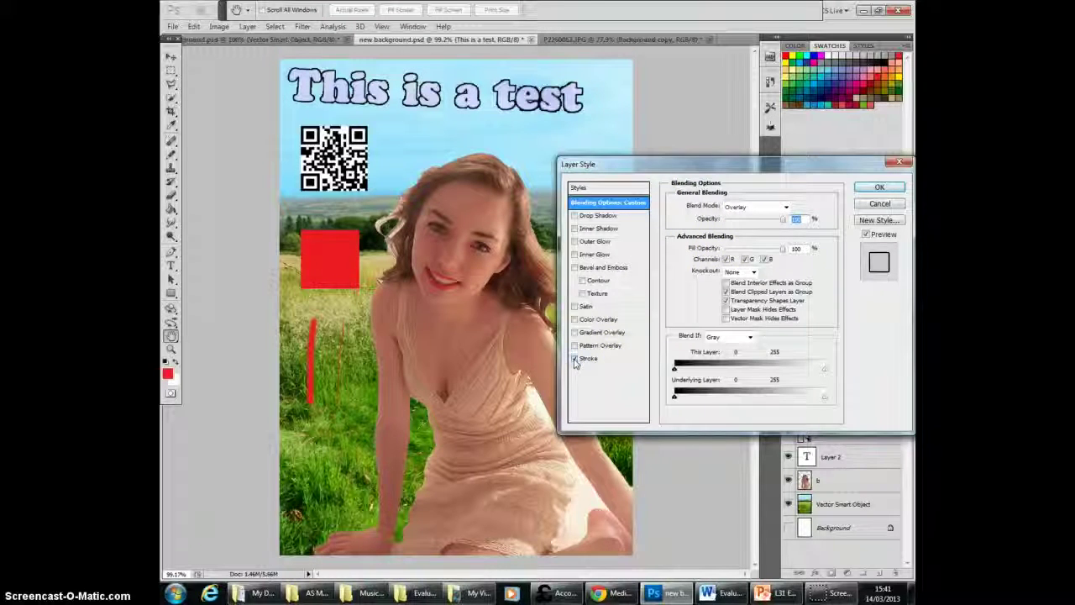
left_click(576, 361)
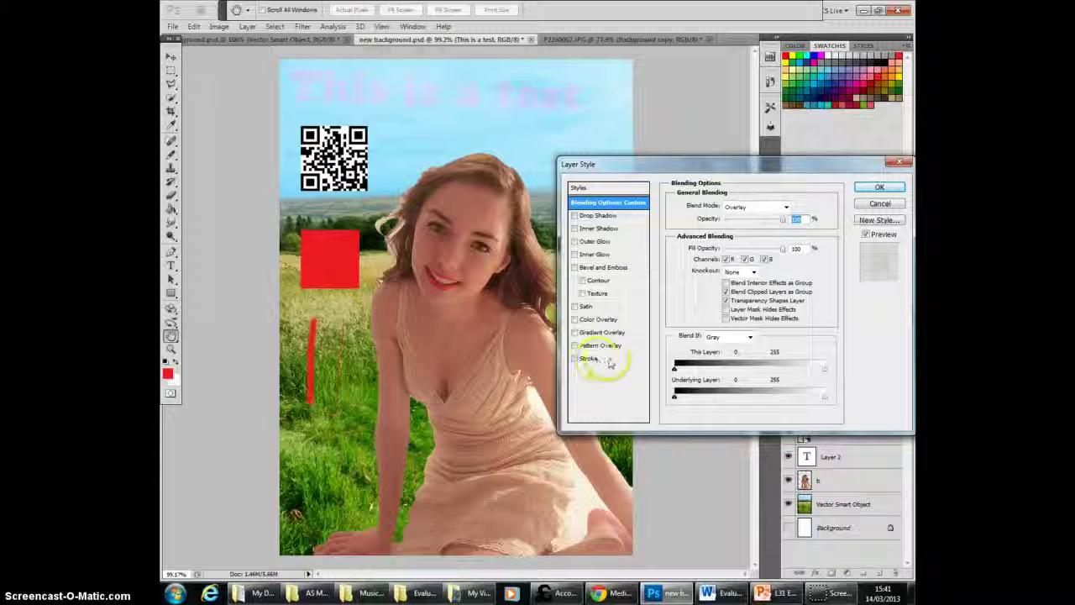
left_click(906, 165)
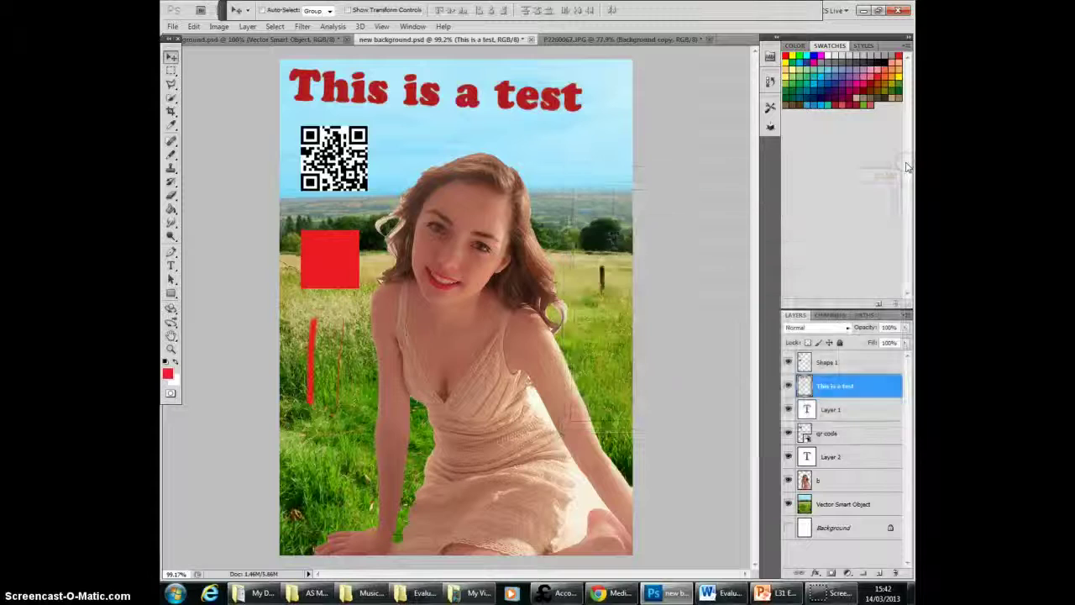
Step: Try converting the image to grayscale with smart objects rasterized and layers merged, and undo the conversion
left_click(847, 486)
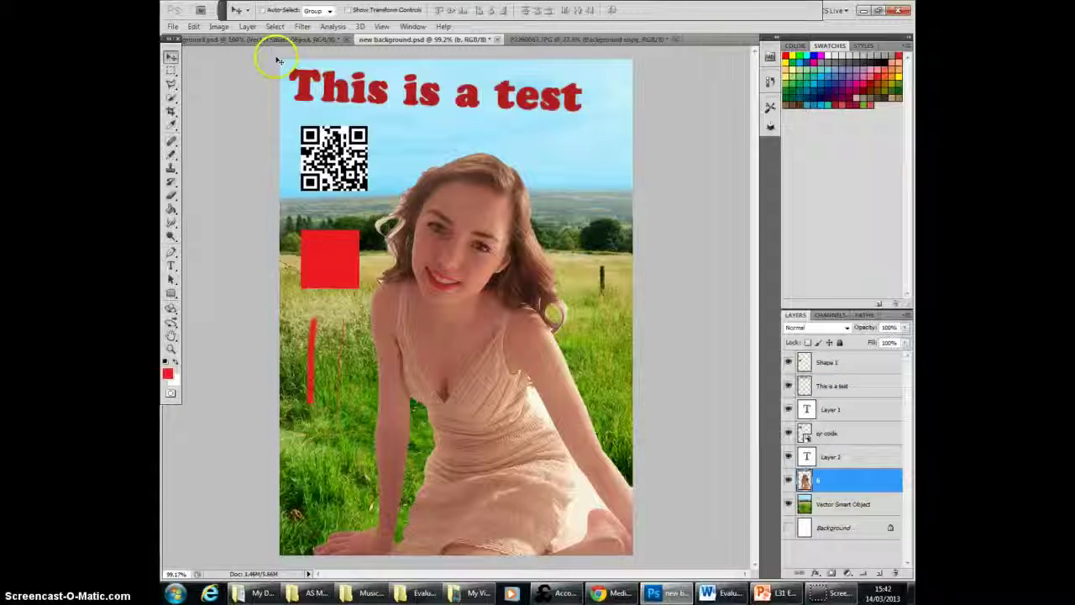
left_click(217, 27)
mouse_move(220, 41)
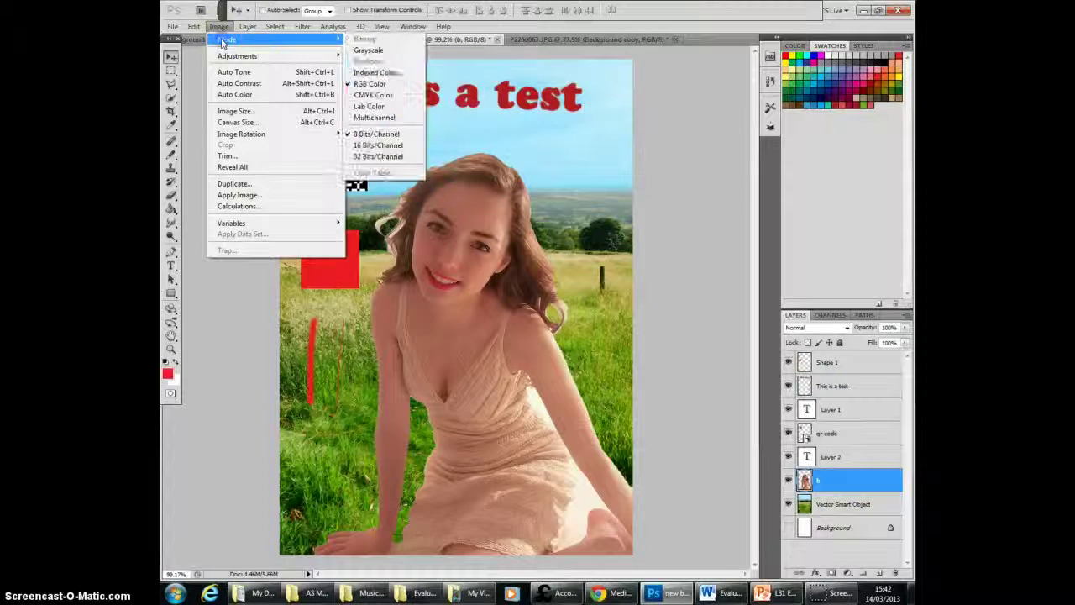
left_click(368, 49)
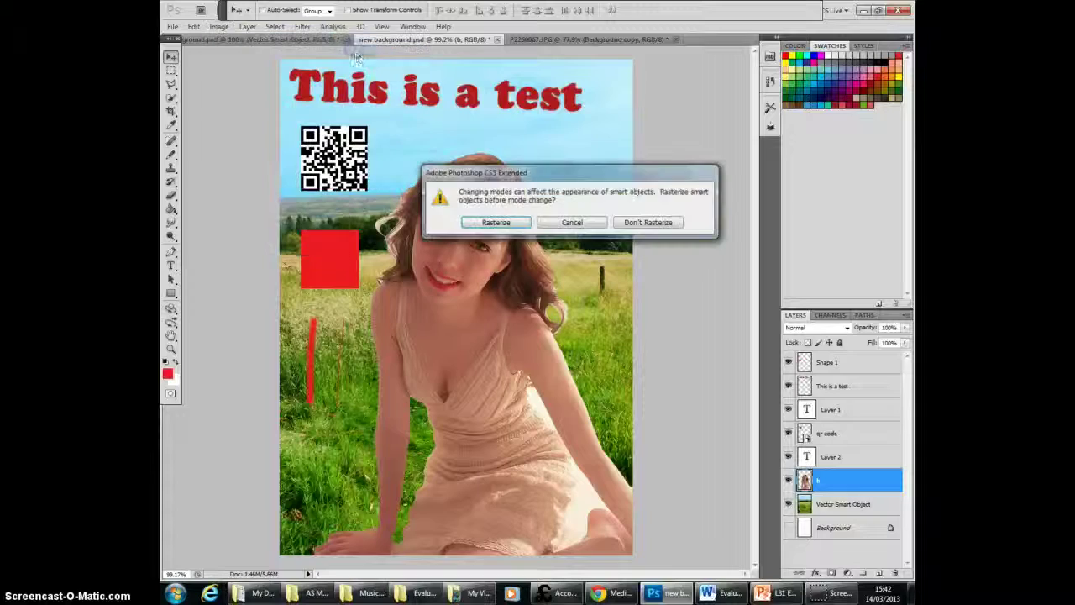
left_click(497, 222)
left_click(503, 225)
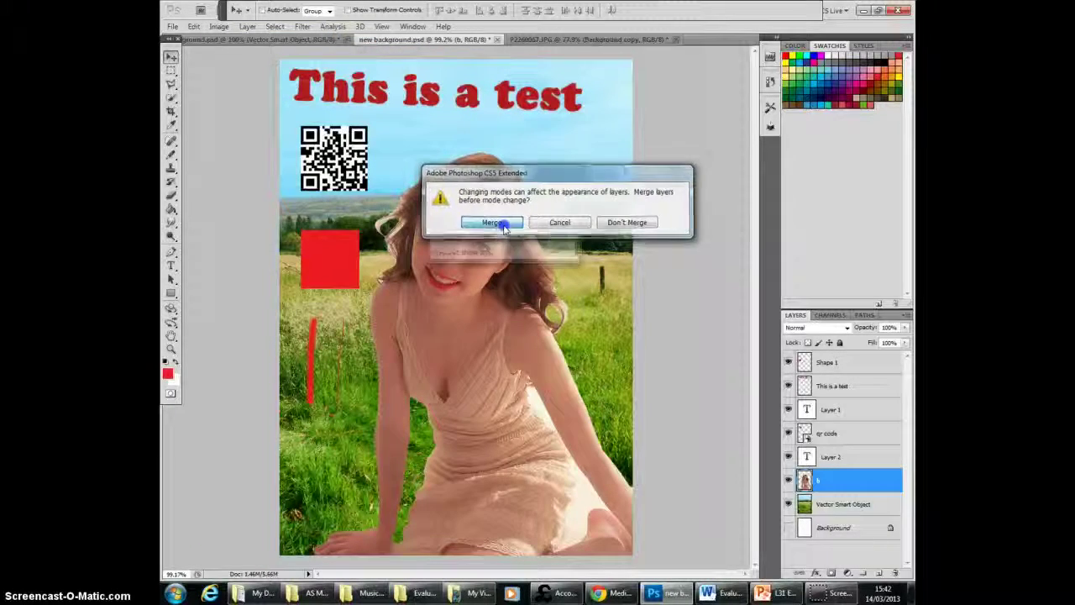
left_click(498, 237)
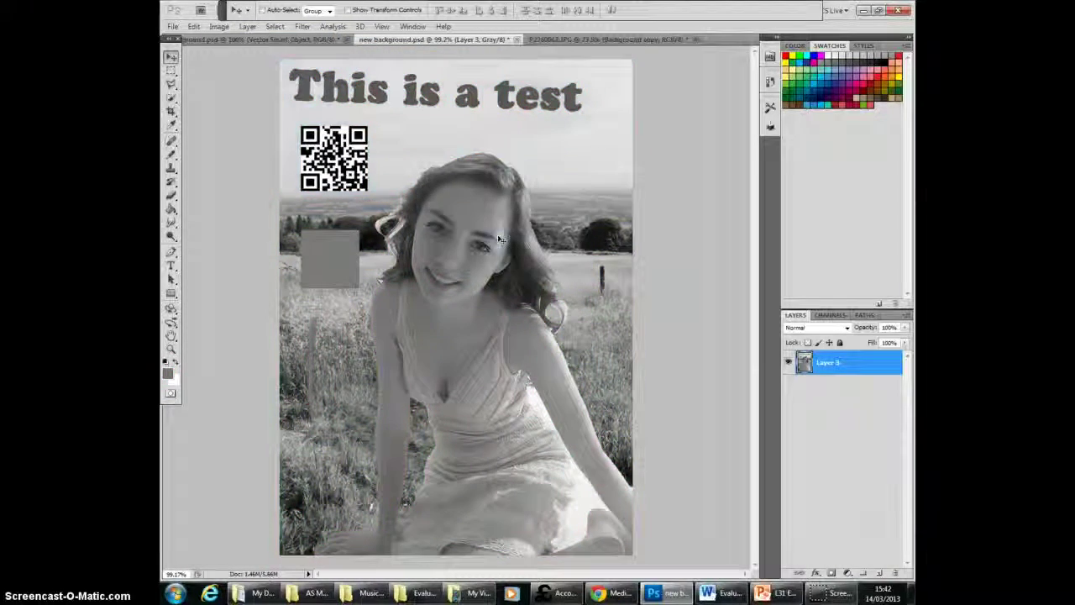
left_click(194, 26)
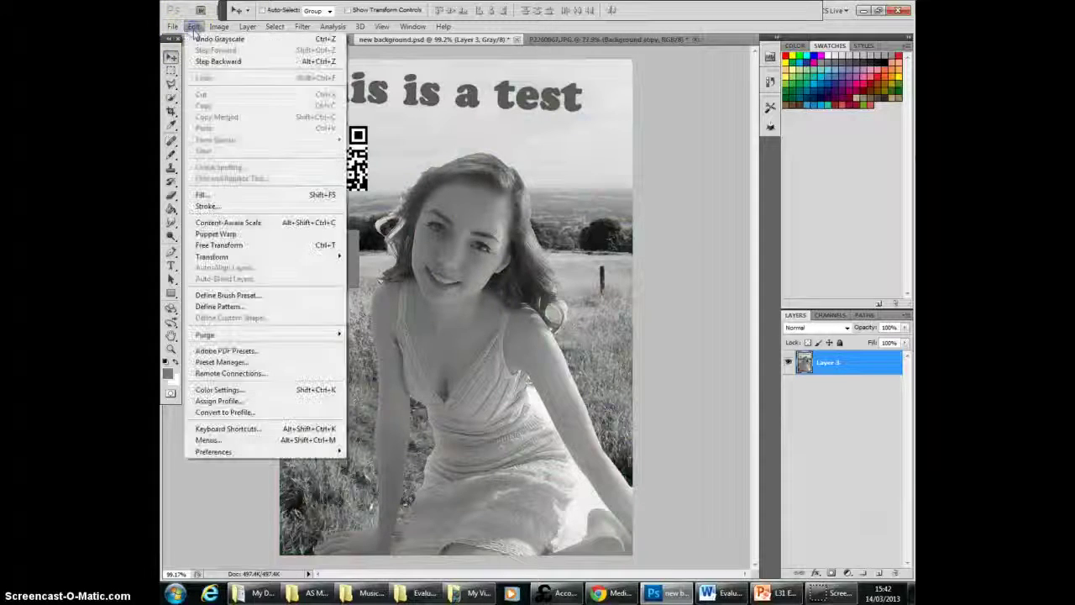
left_click(198, 62)
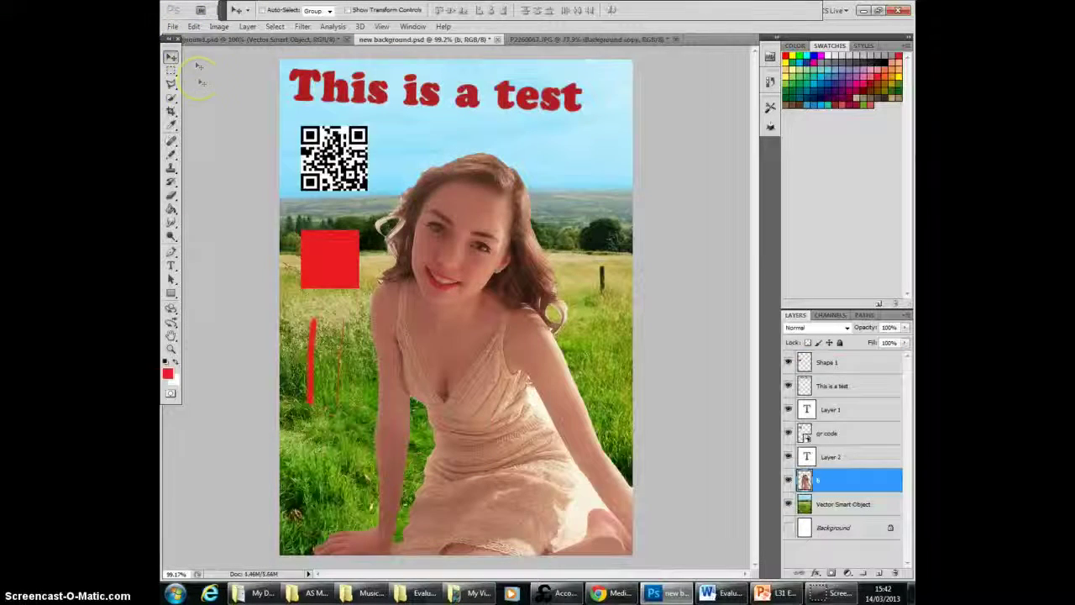
Step: Try Auto Tone on the woman's layer "b" and undo it
left_click(217, 26)
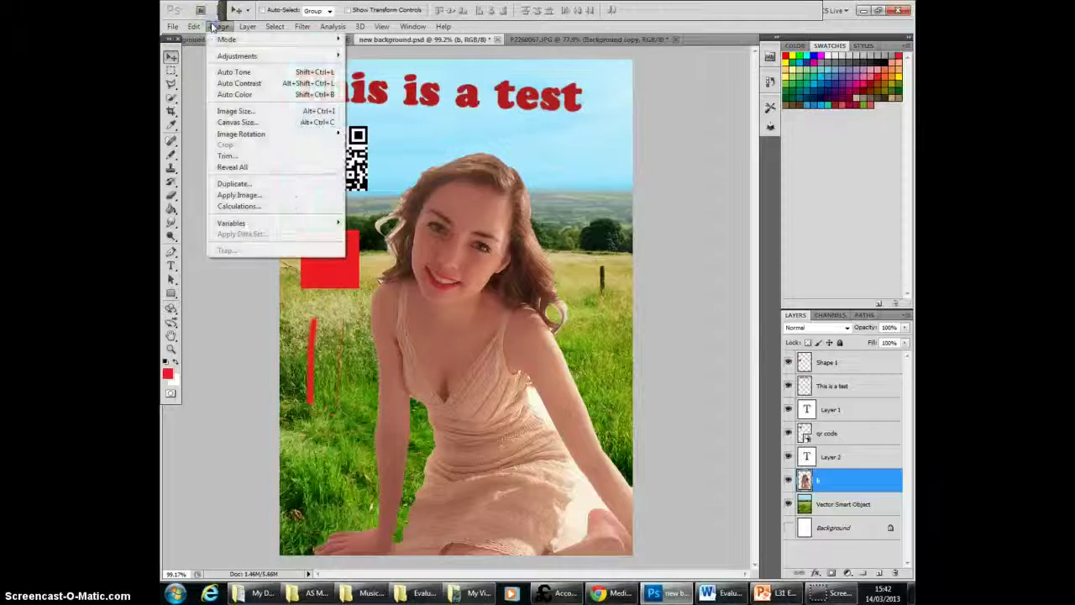
left_click(249, 73)
left_click(192, 27)
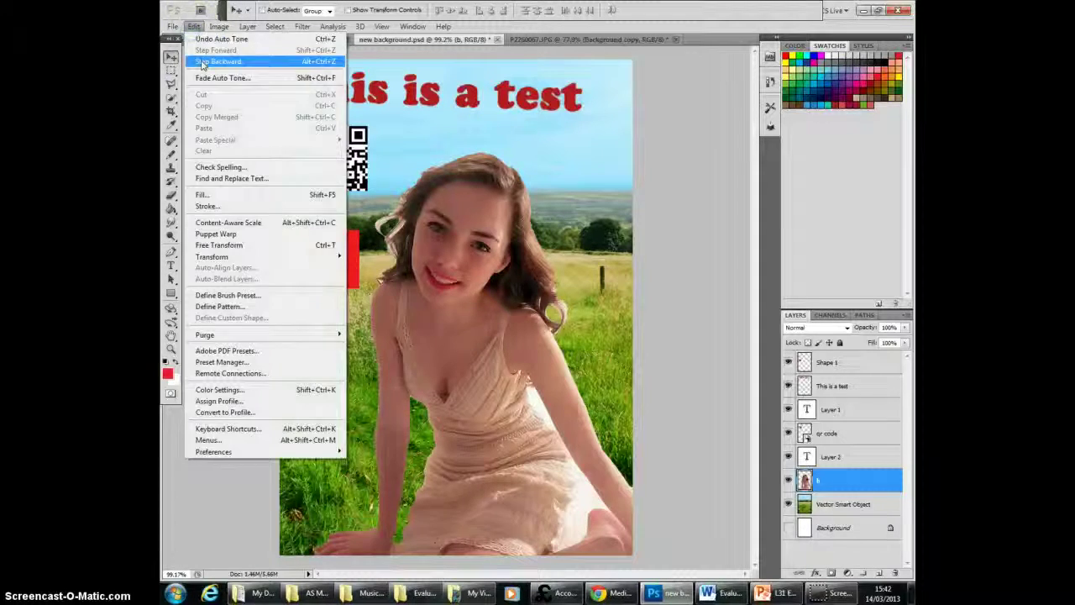
left_click(202, 62)
Step: Try Auto Contrast on the woman's layer "b" and undo it
left_click(219, 26)
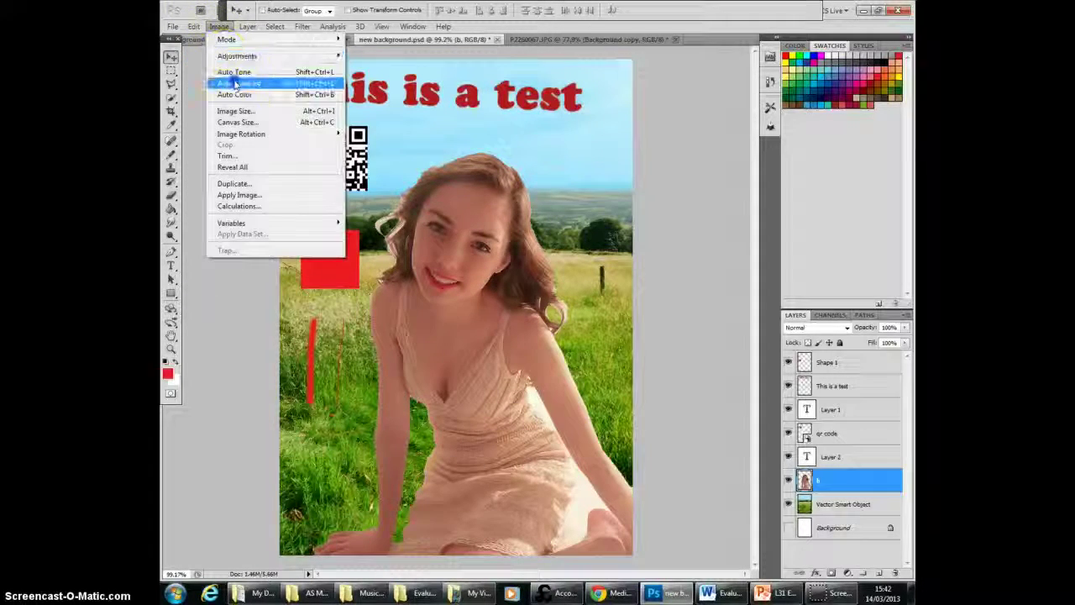
left_click(236, 84)
left_click(194, 26)
left_click(203, 60)
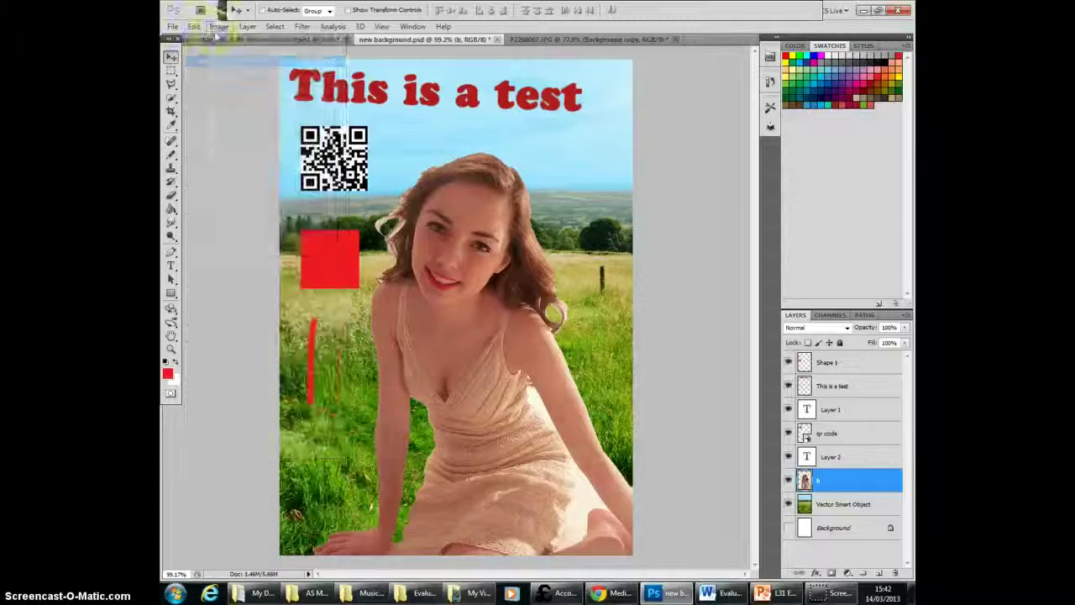
Step: Try Auto Color on the woman's layer "b" and undo it
left_click(218, 26)
left_click(228, 94)
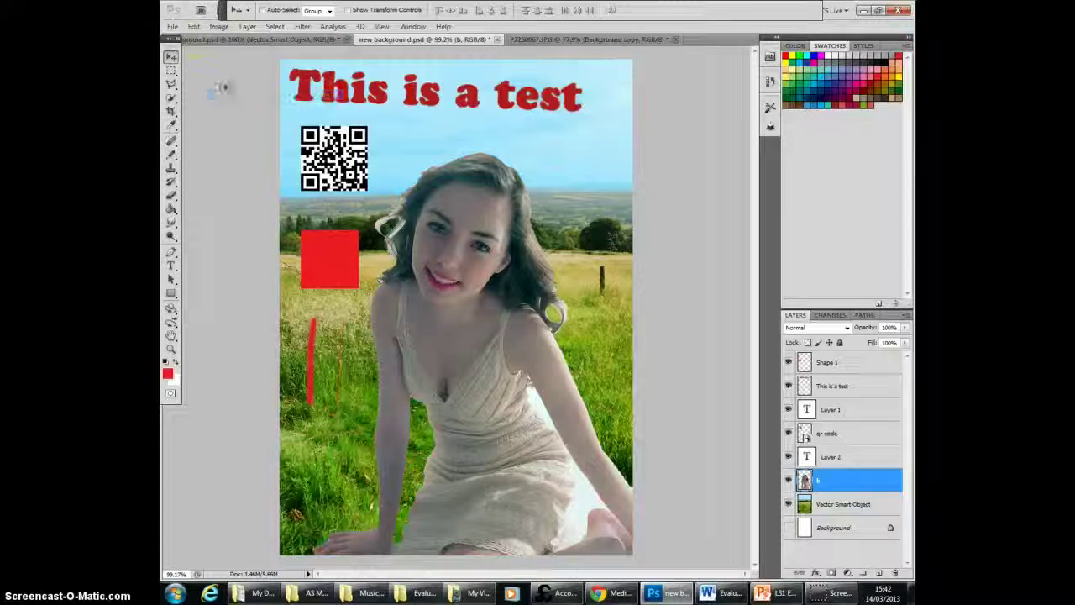
left_click(194, 27)
left_click(214, 61)
left_click(194, 26)
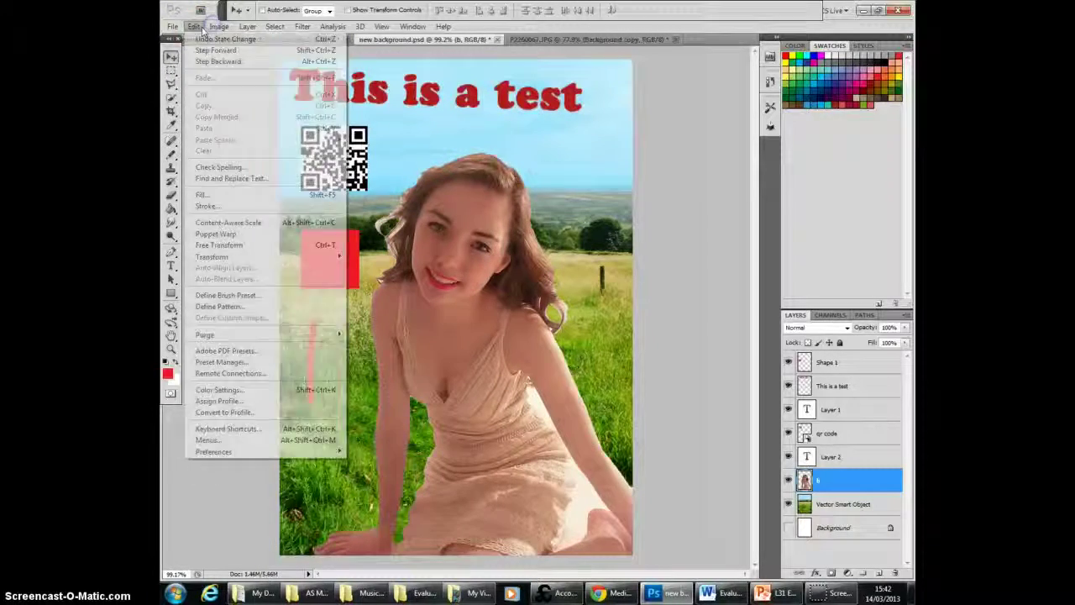
Step: Try raising the brightness of the woman's layer with the Brightness/Contrast adjustment, and discard the change
left_click(218, 26)
mouse_move(219, 57)
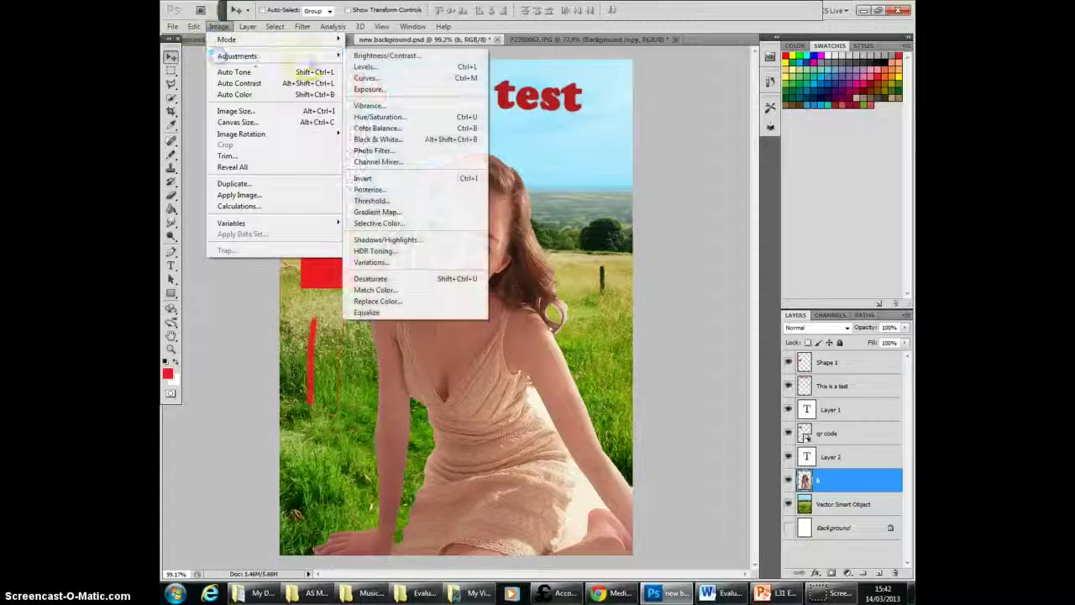
left_click(369, 60)
mouse_move(671, 228)
left_mouse_down()
mouse_move(747, 222)
mouse_move(683, 221)
left_mouse_up()
left_click(779, 217)
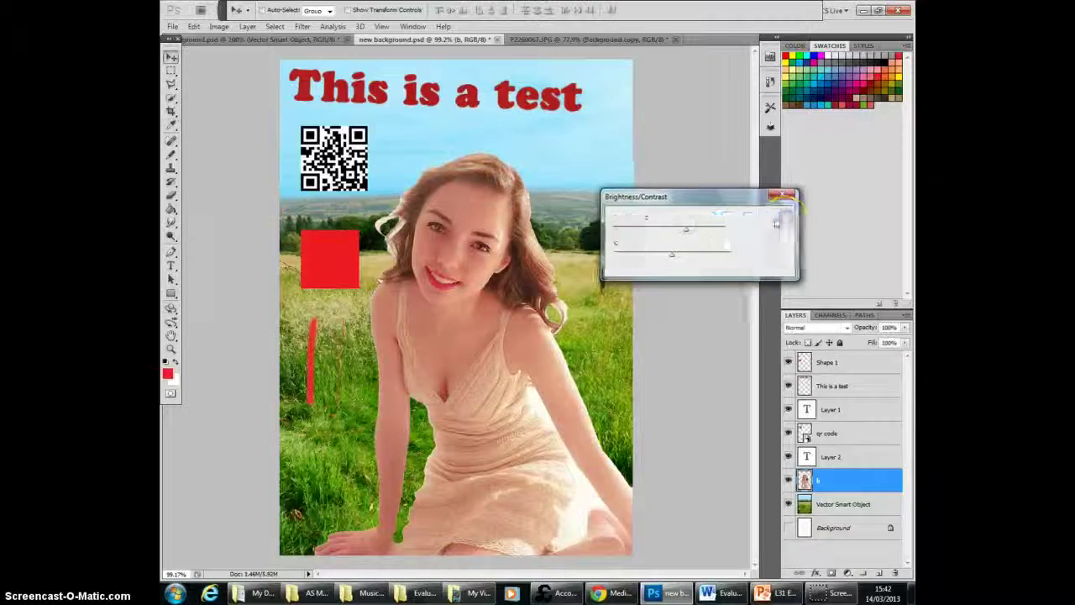
Step: Preview Artistic filters on the woman's layer, including Colored Pencil, Cutout, Palette Knife, Paint Daubs, Sponge, Smudge Stick and Watercolor
left_click(302, 26)
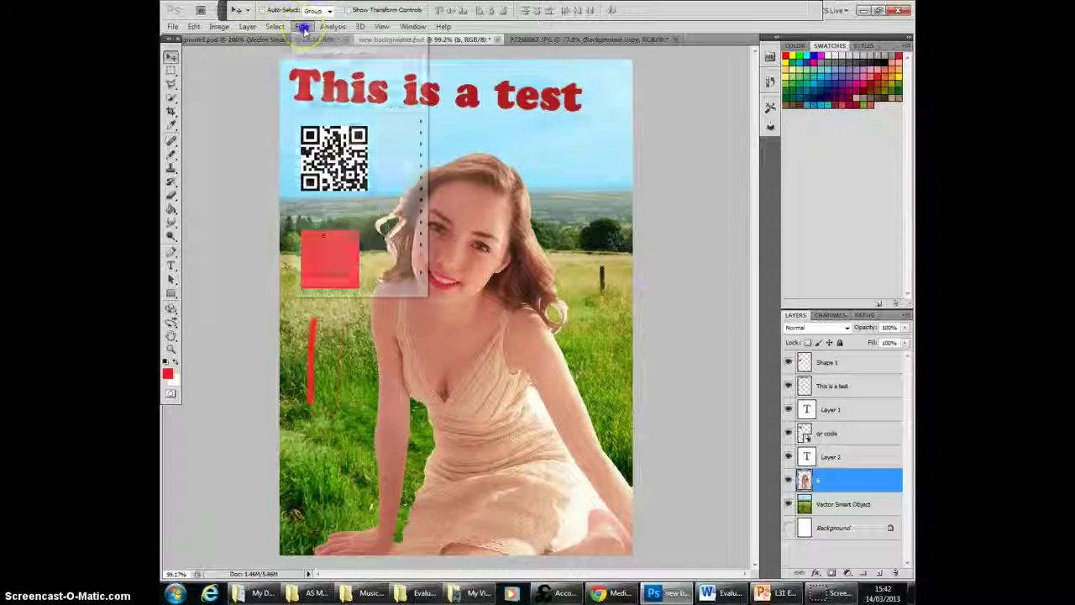
mouse_move(320, 127)
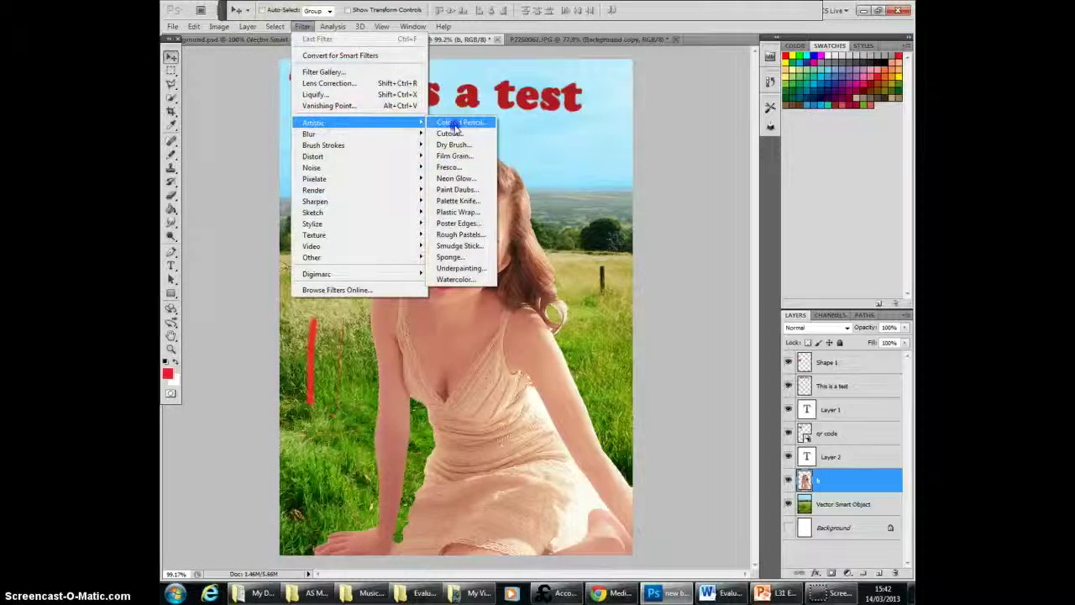
left_click(454, 126)
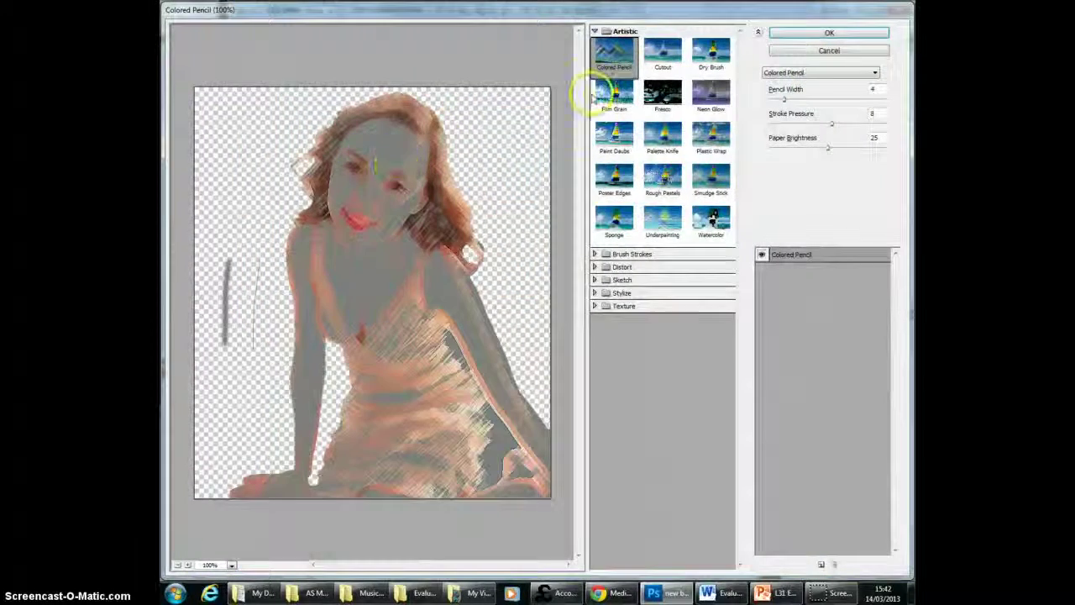
left_click(663, 53)
left_click(663, 134)
left_click(614, 134)
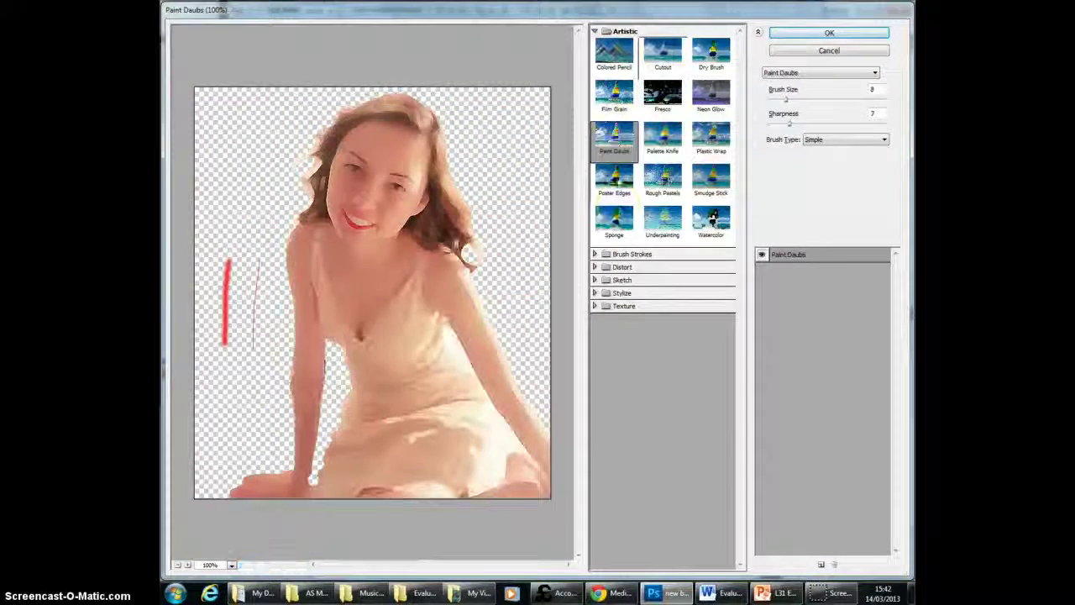
left_click(614, 219)
left_click(615, 146)
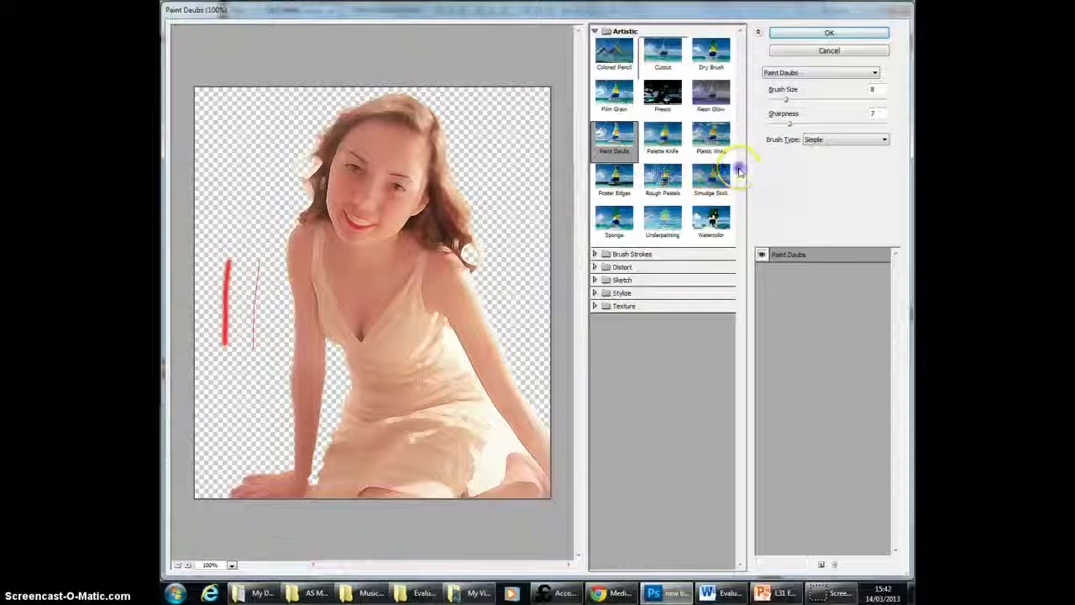
left_click(710, 175)
left_click(710, 220)
Step: Preview the Grain, Stained Glass and Craquelure texture filters on the woman's layer
left_click(638, 306)
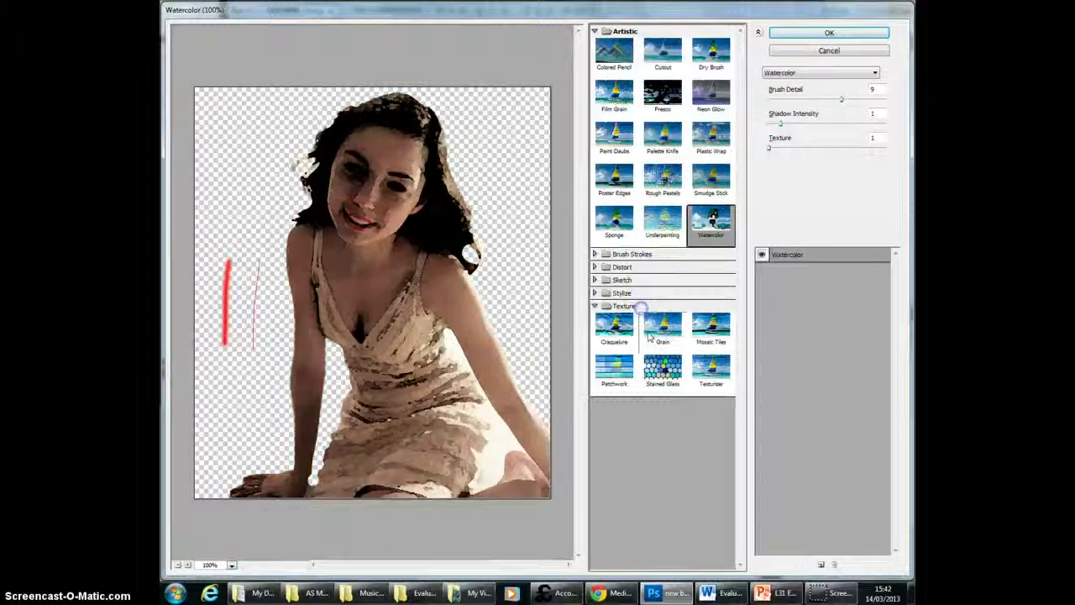
left_click(662, 326)
left_click(663, 370)
left_click(615, 328)
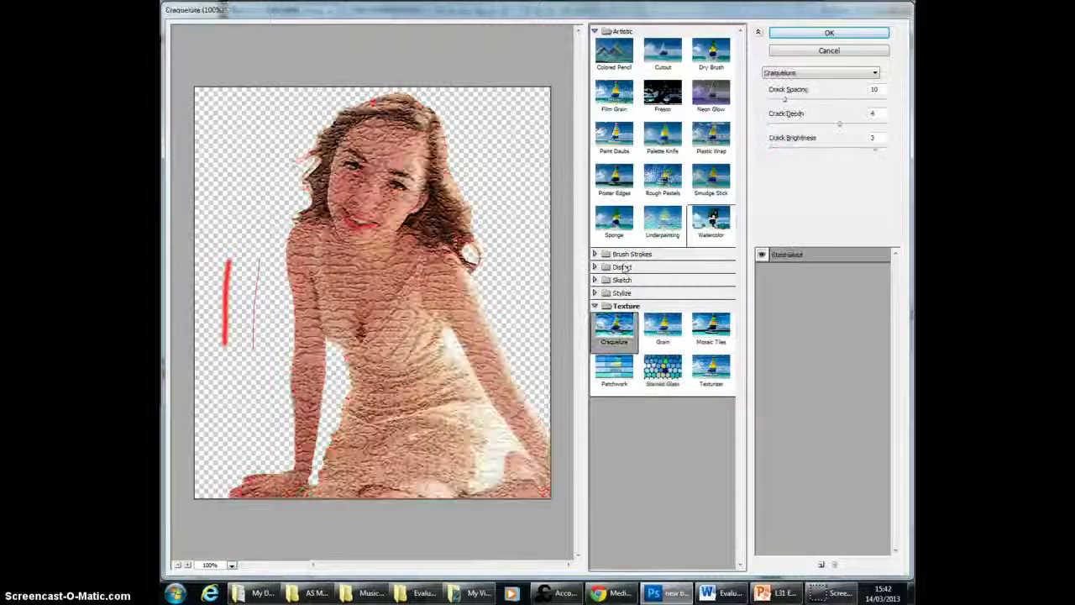
Step: Preview three Distort filters on the woman's layer, ending with Ocean Ripple
left_click(623, 267)
left_click(622, 292)
left_click(664, 292)
left_click(713, 292)
Step: Preview Brush Strokes filters on the woman's layer, including Accented Edges, Angled Strokes, Crosshatch, Ink Outlines and Sumi-e
left_click(618, 254)
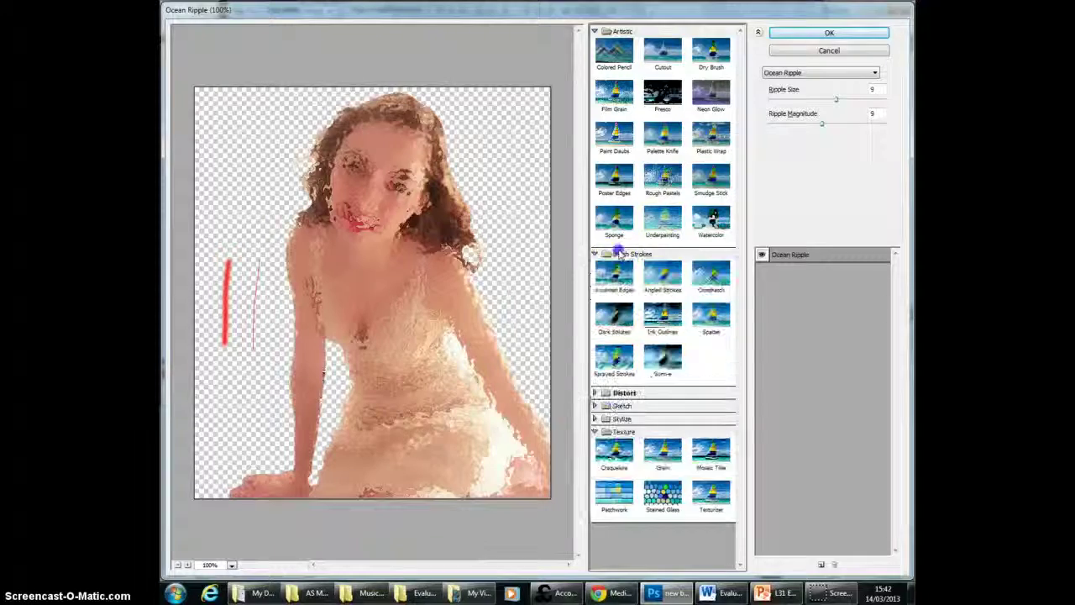
left_click(614, 284)
left_click(664, 279)
left_click(707, 284)
left_click(668, 323)
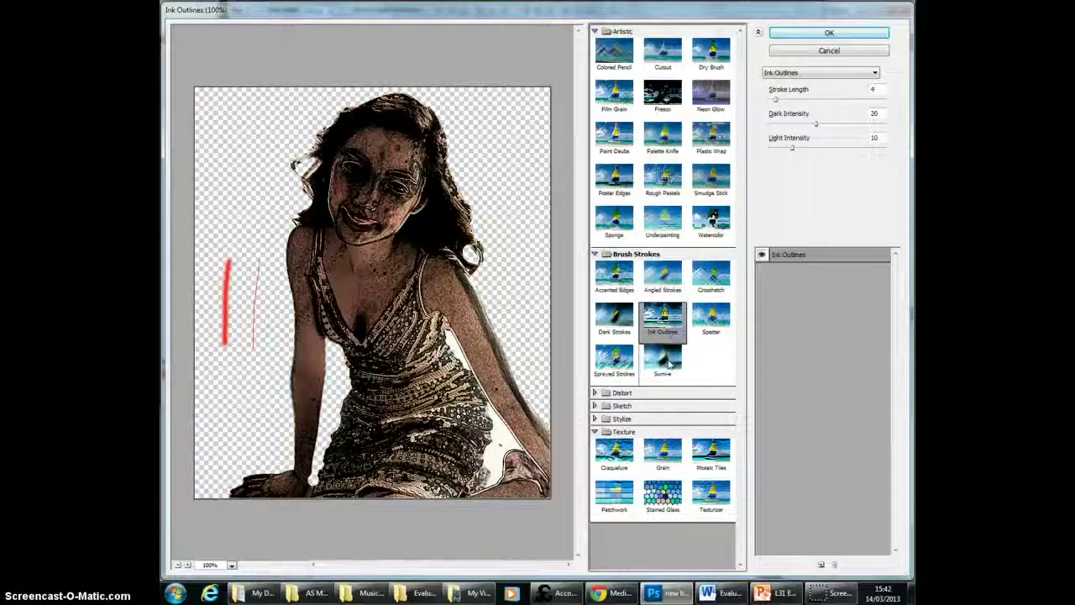
left_click(669, 361)
left_click(661, 284)
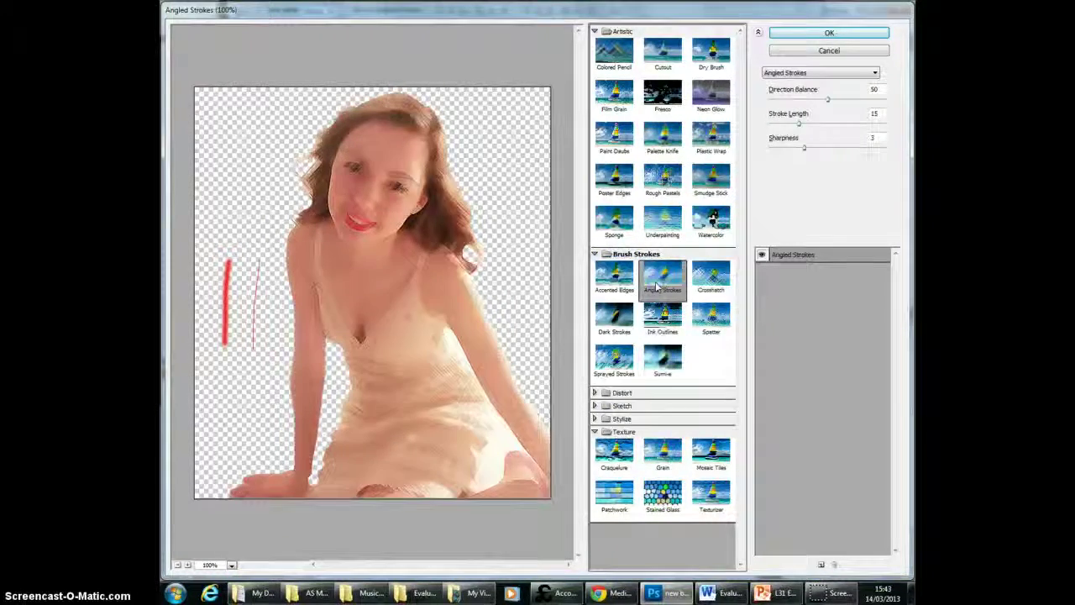
Step: Try the Crosshatch brush stroke filter on the woman's layer and undo it
left_click(710, 284)
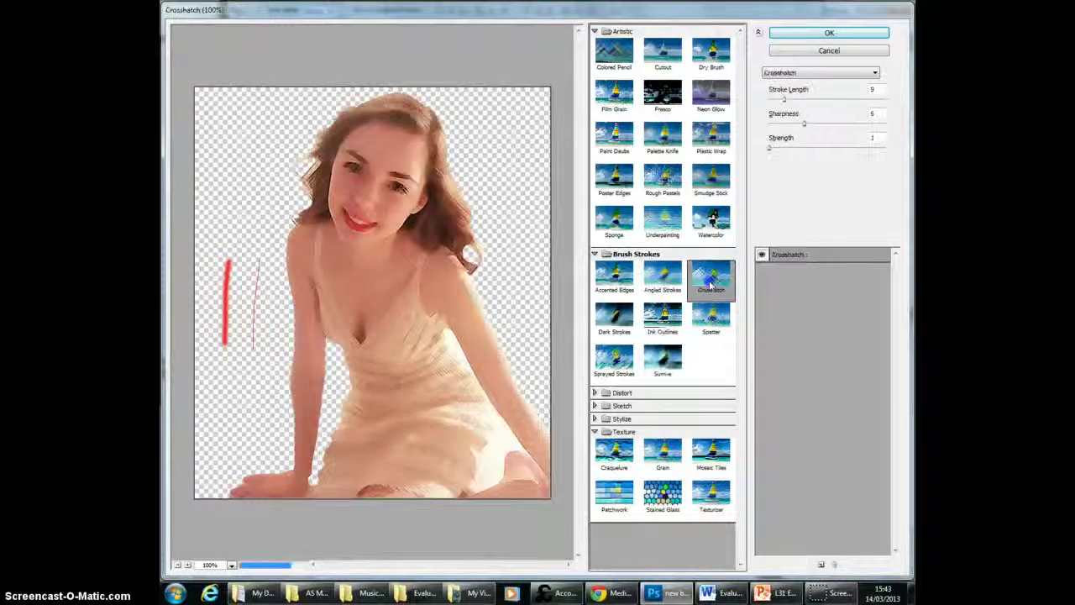
left_click(871, 34)
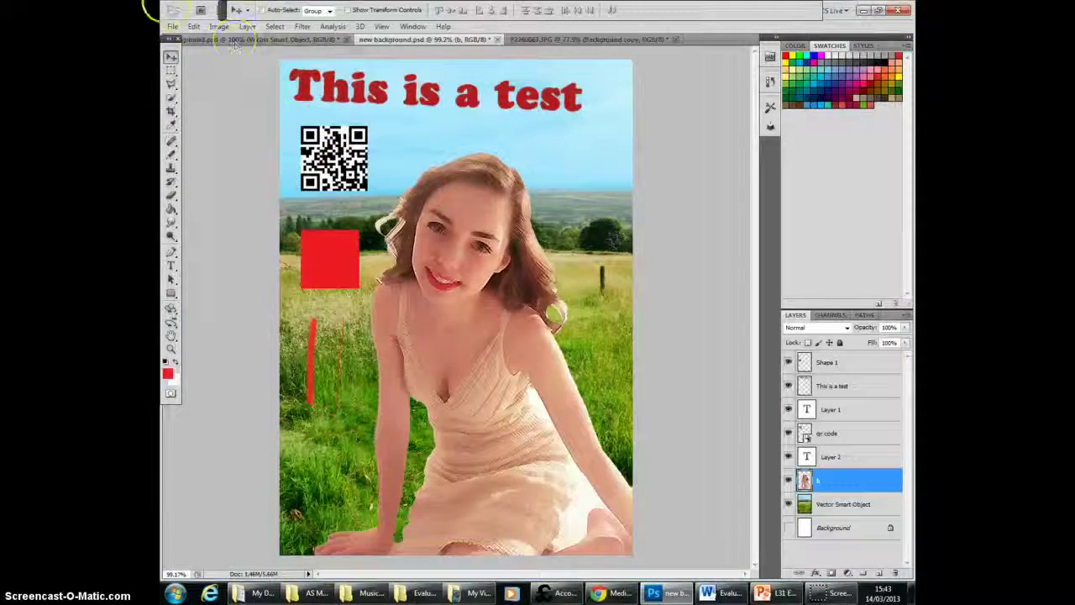
left_click(193, 26)
left_click(215, 64)
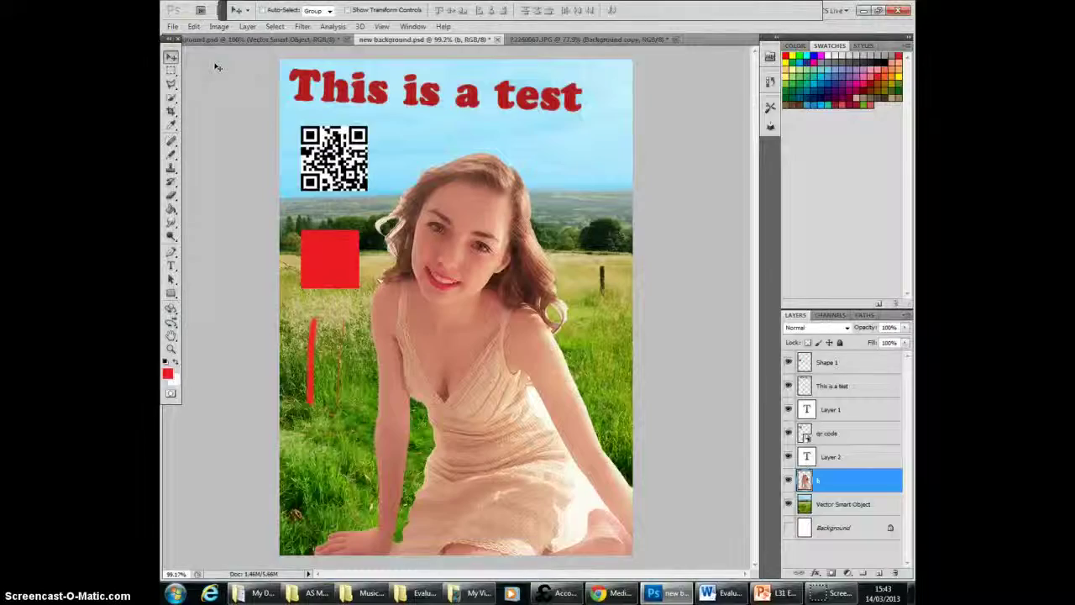
Step: Switch to Chrome and review the magazine drafts on the Media Studies blog, enlarging the image that combines the spread, contents and cover
left_click(611, 593)
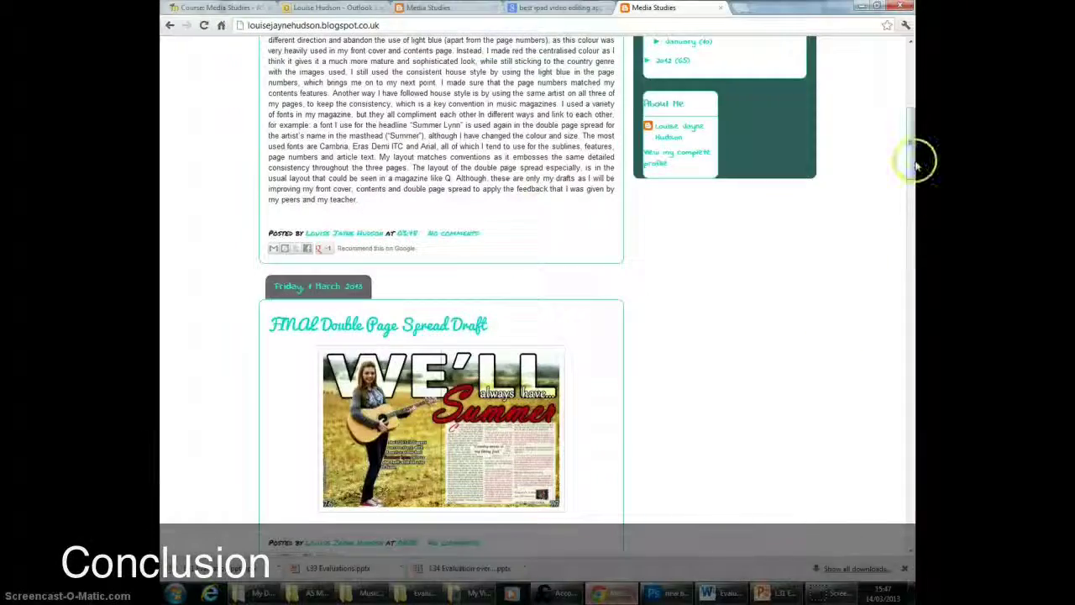
left_click_drag(913, 160, 916, 234)
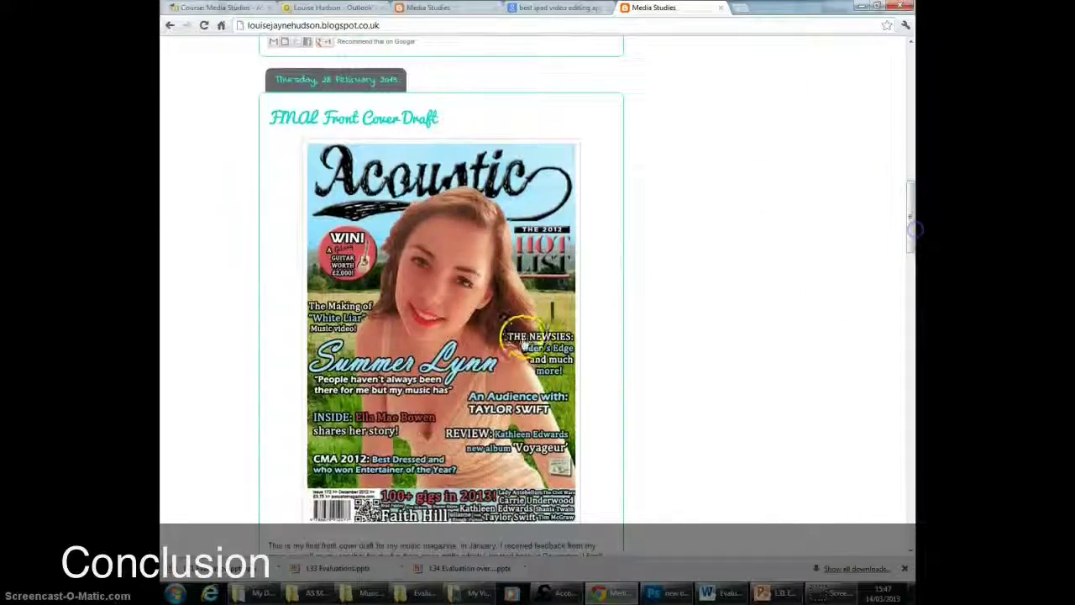
scroll(495, 294, "up", 4)
scroll(493, 303, "up", 8)
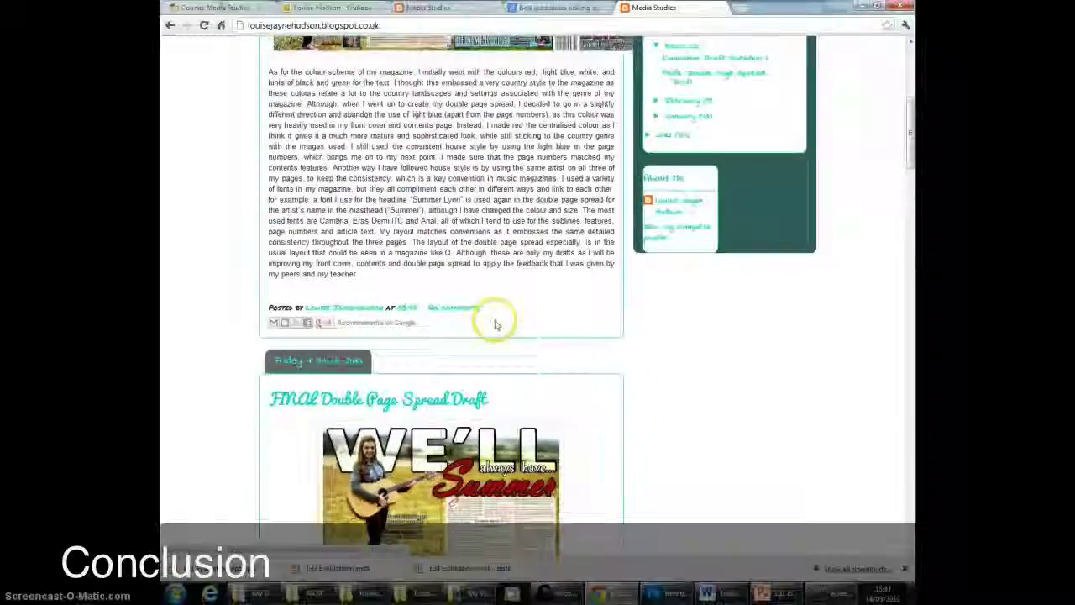
left_click(498, 184)
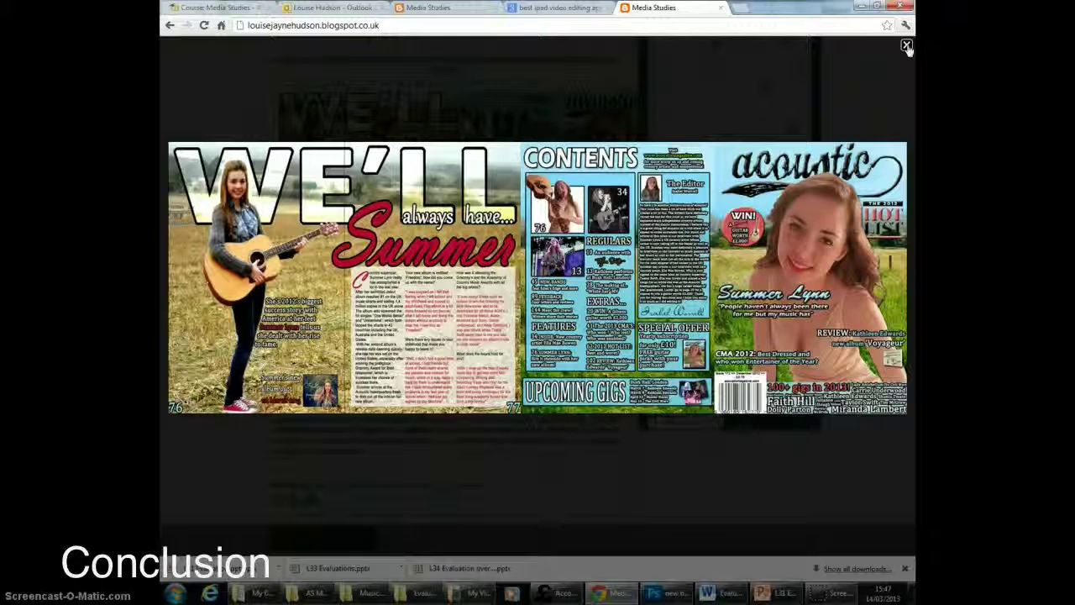
left_click(640, 475)
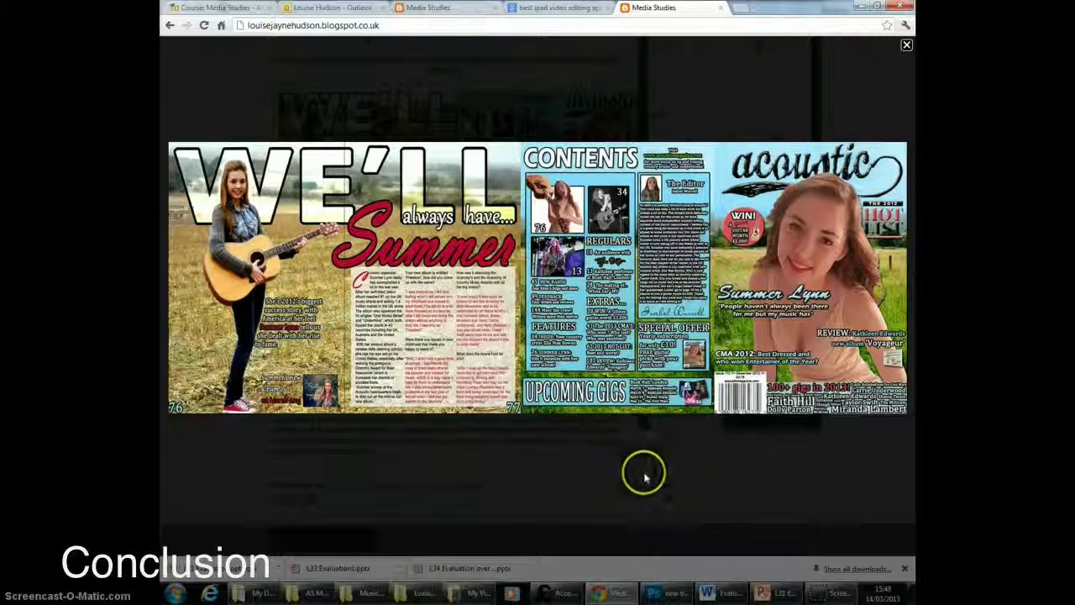